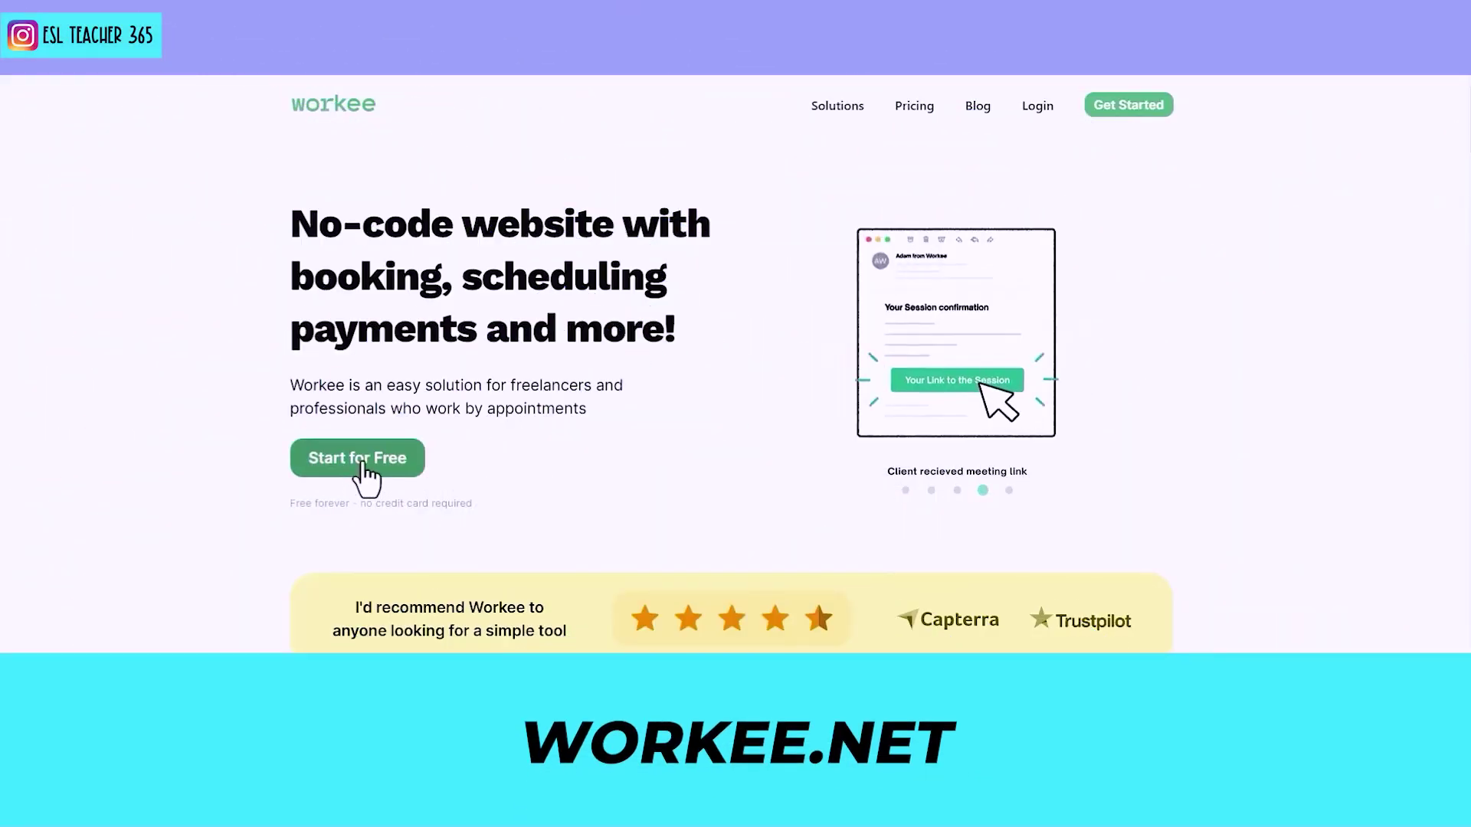
- Create a free Workee account using the e-mail sign-up option and confirm the e-mail address from the verification message
click(361, 471)
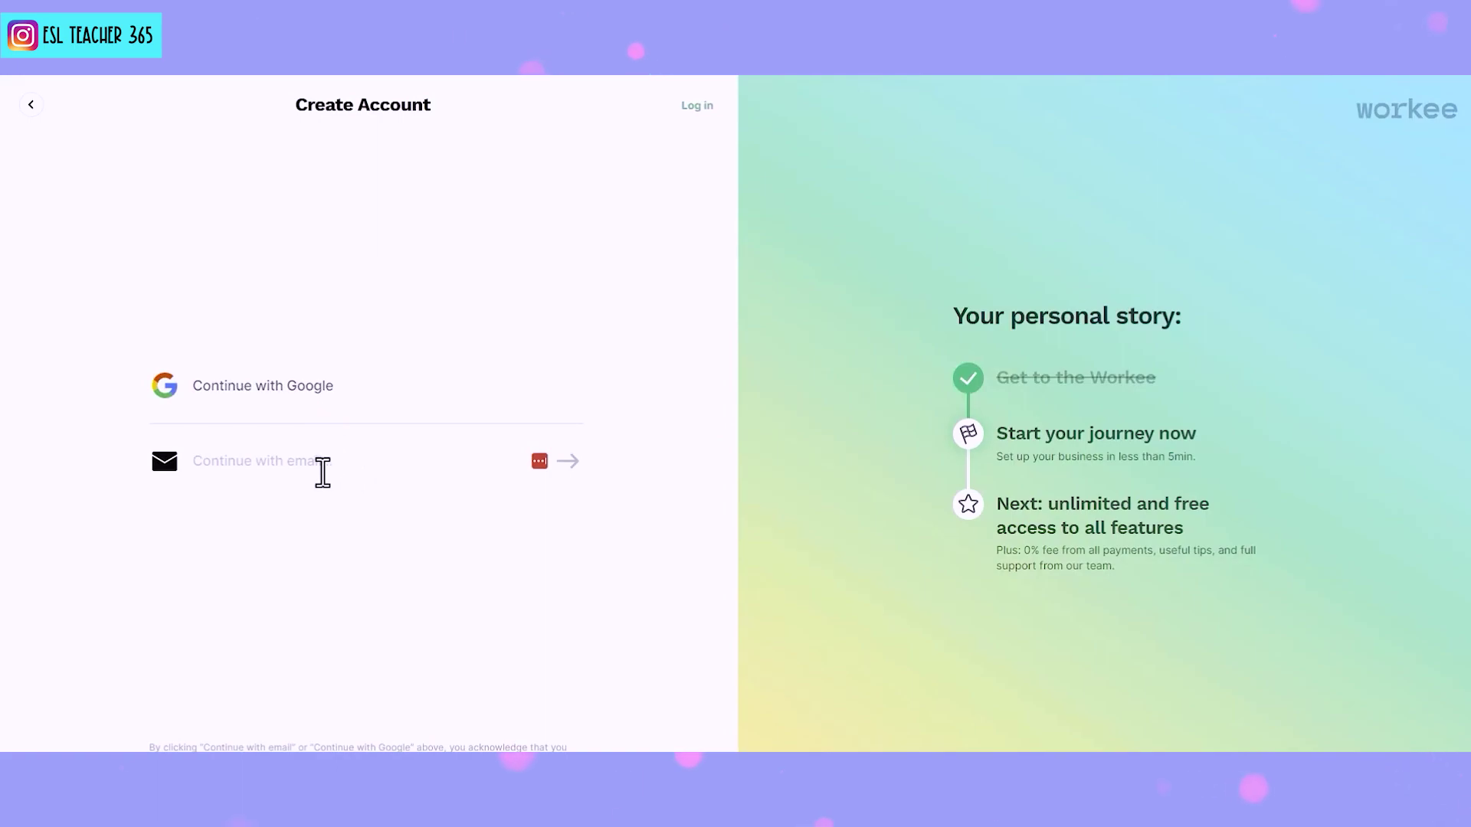
click(569, 462)
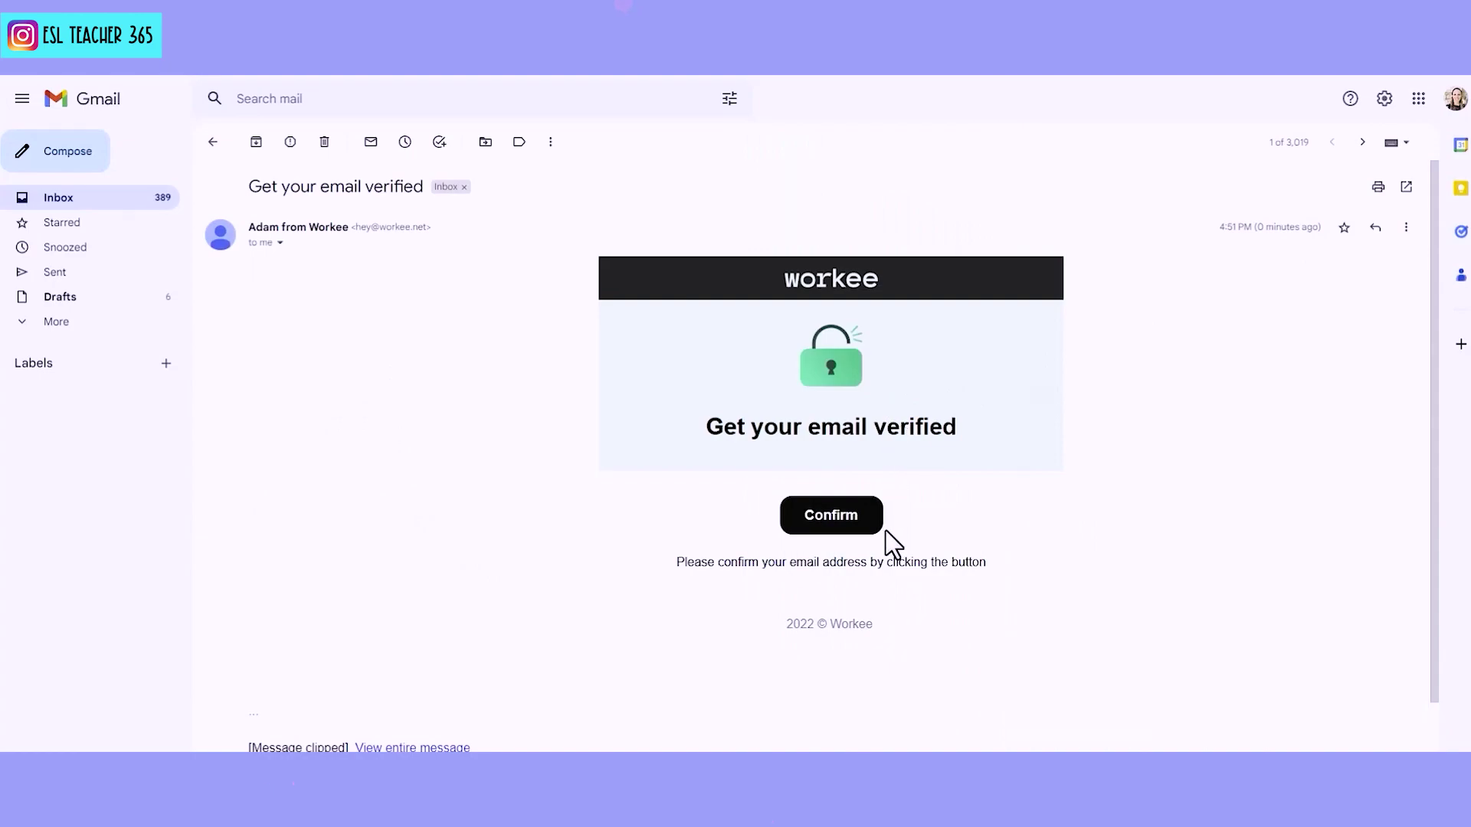
click(843, 517)
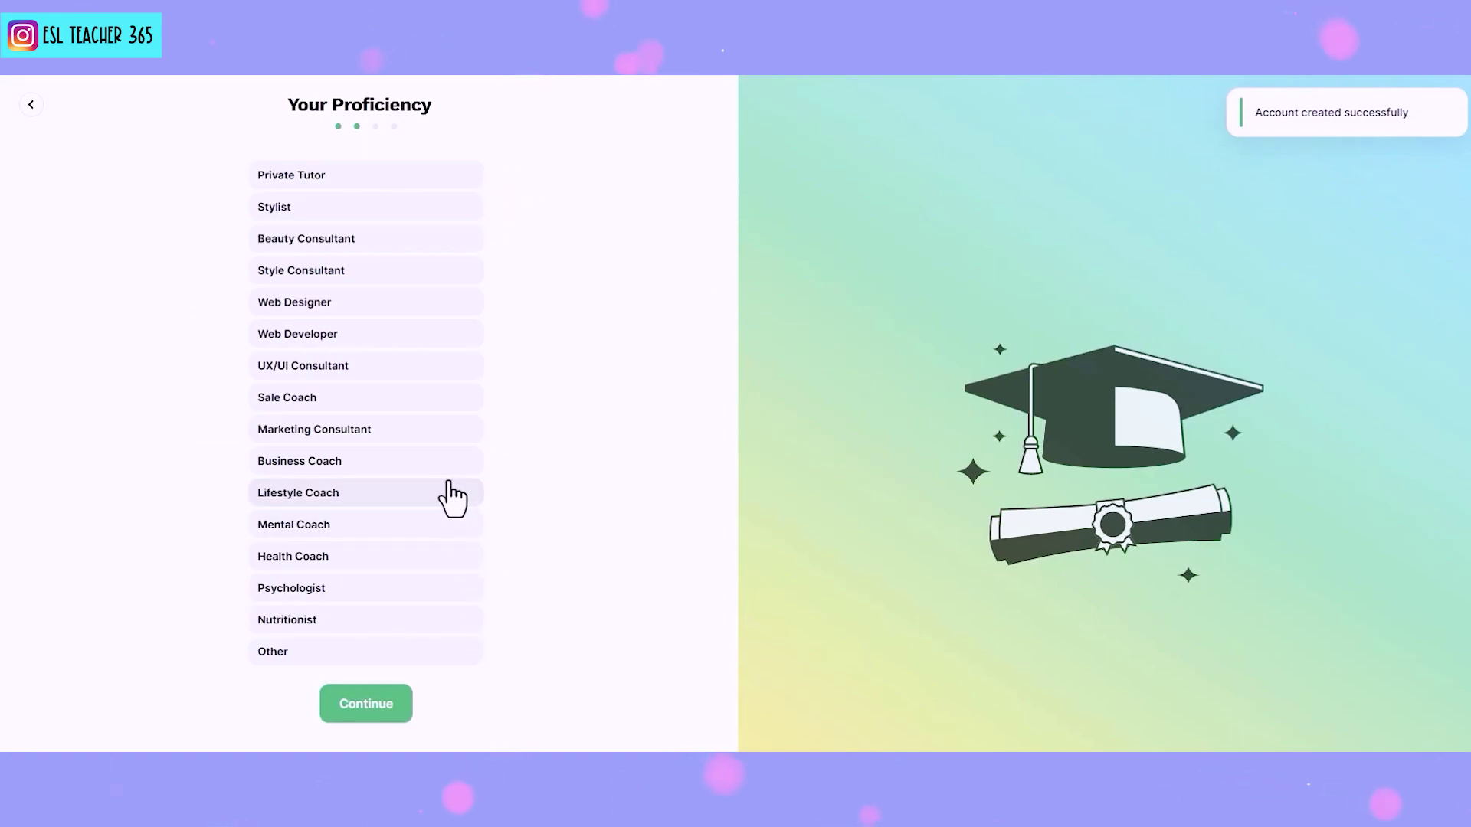
- Set the proficiency to Private Tutor with the Language Tutor and English Tutor profiles
click(391, 179)
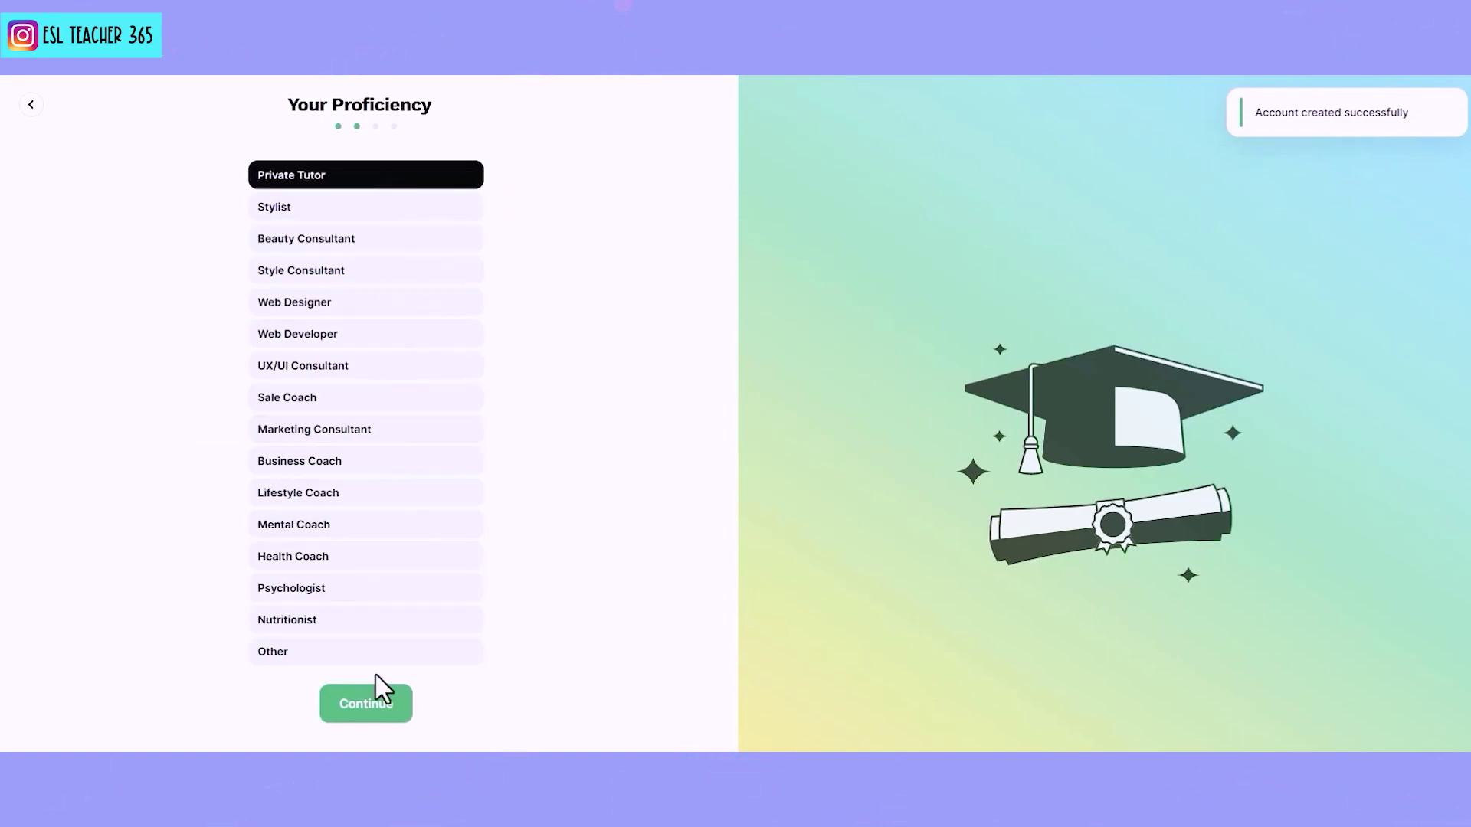
click(376, 709)
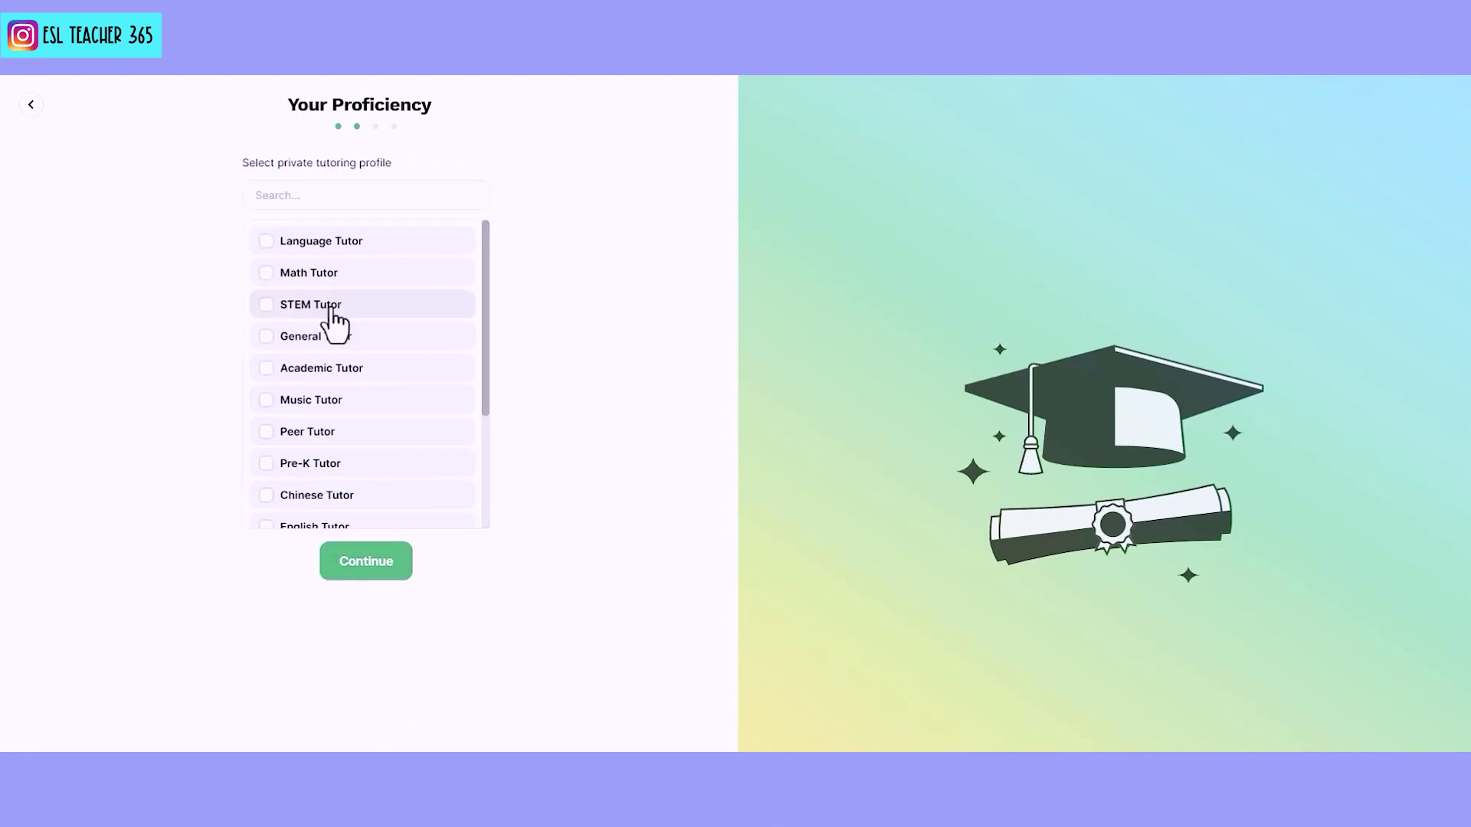
click(267, 244)
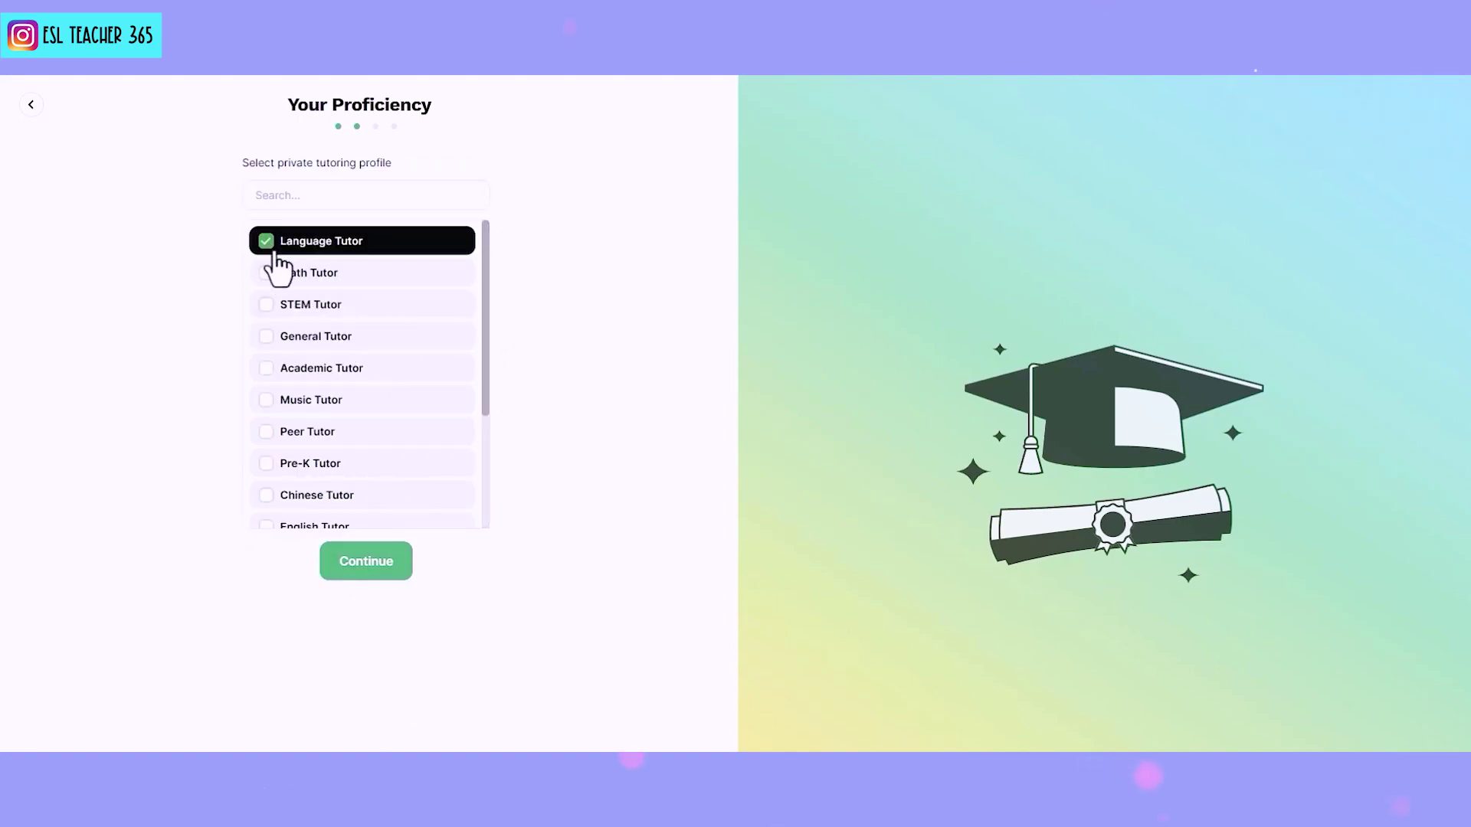
drag(482, 314, 475, 397)
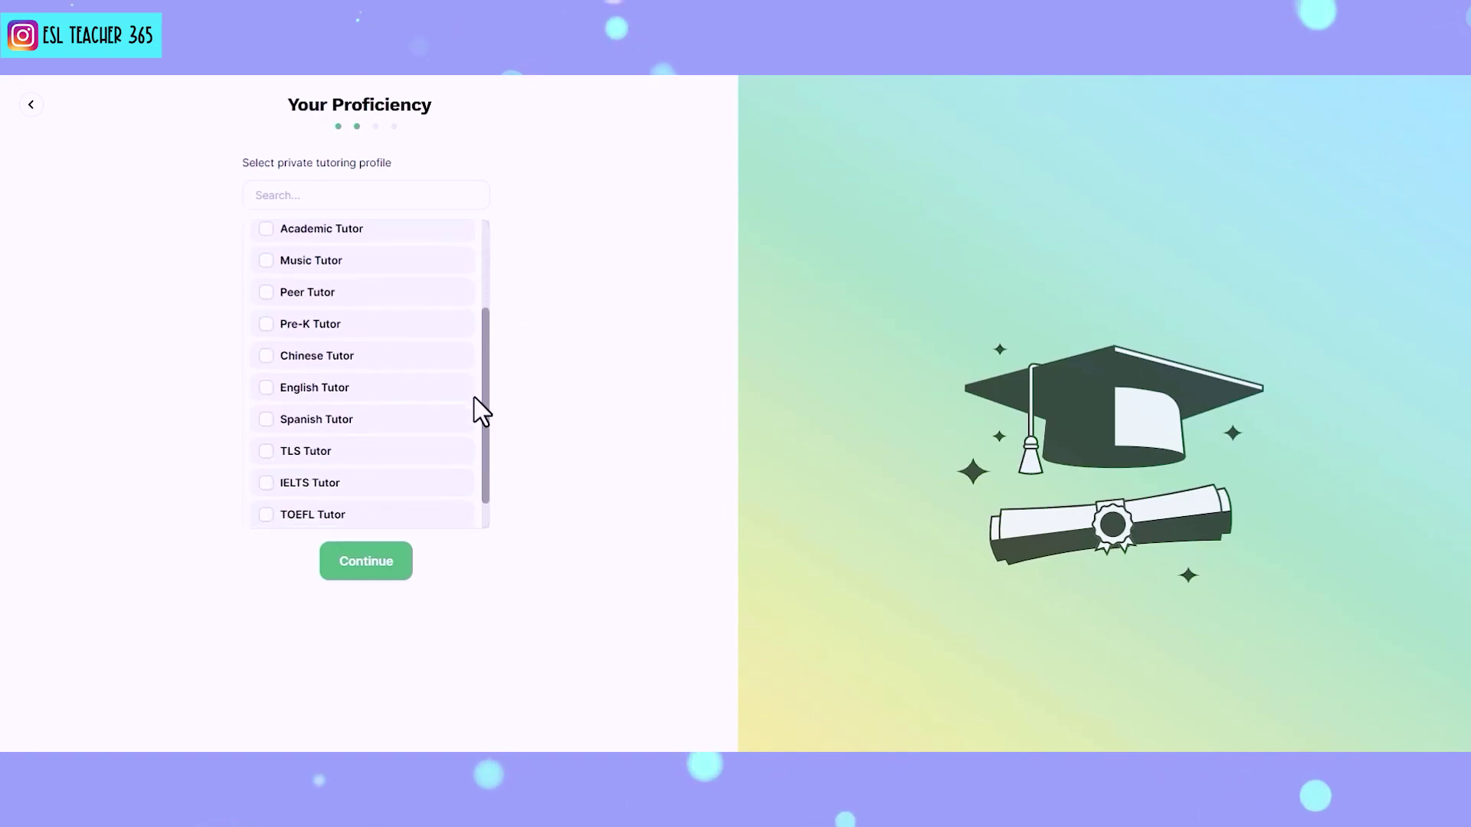
click(267, 387)
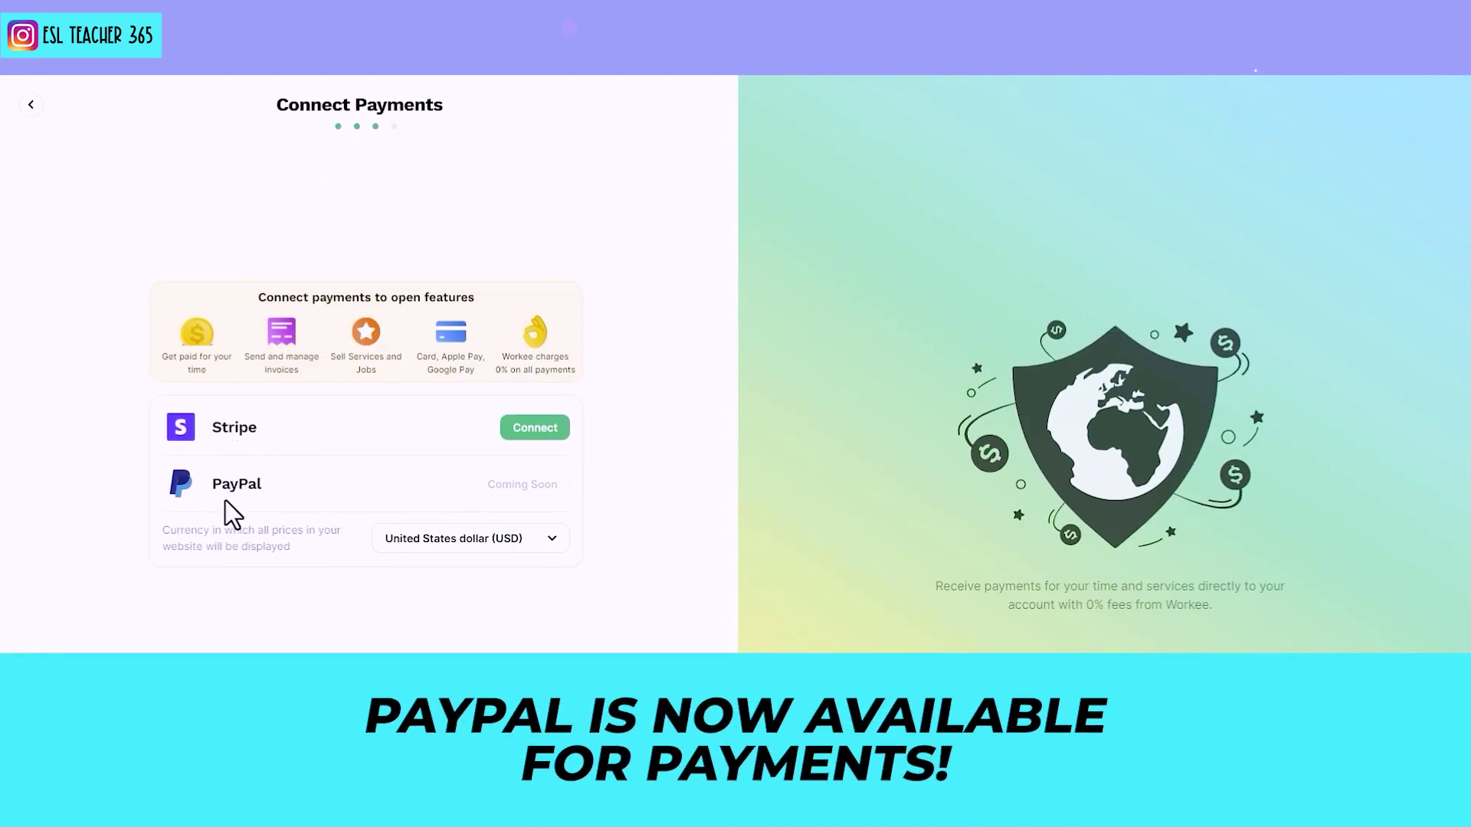
- Look through the currencies available for displaying the website's prices
click(553, 542)
drag(577, 568, 572, 656)
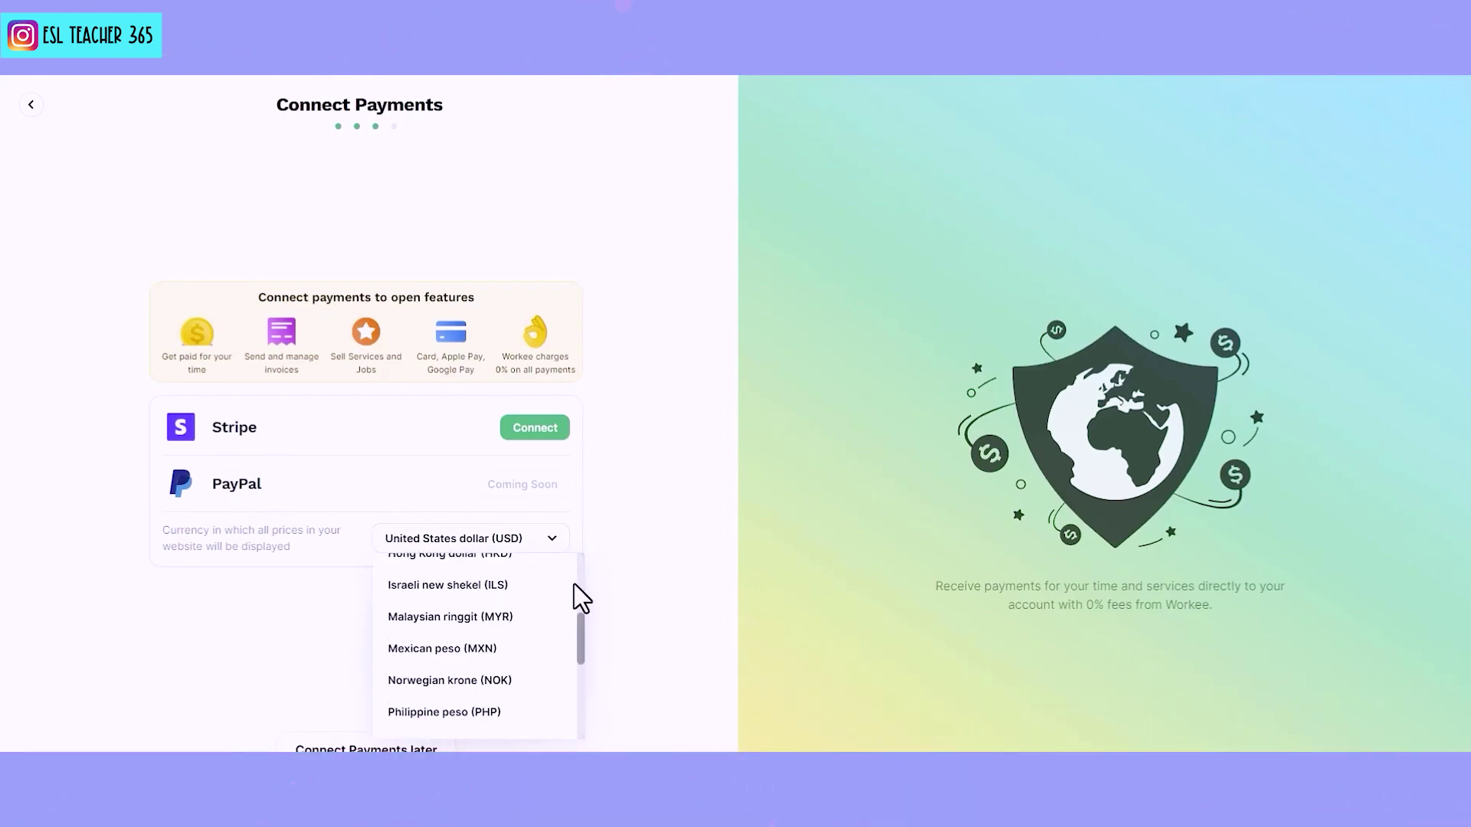
click(311, 435)
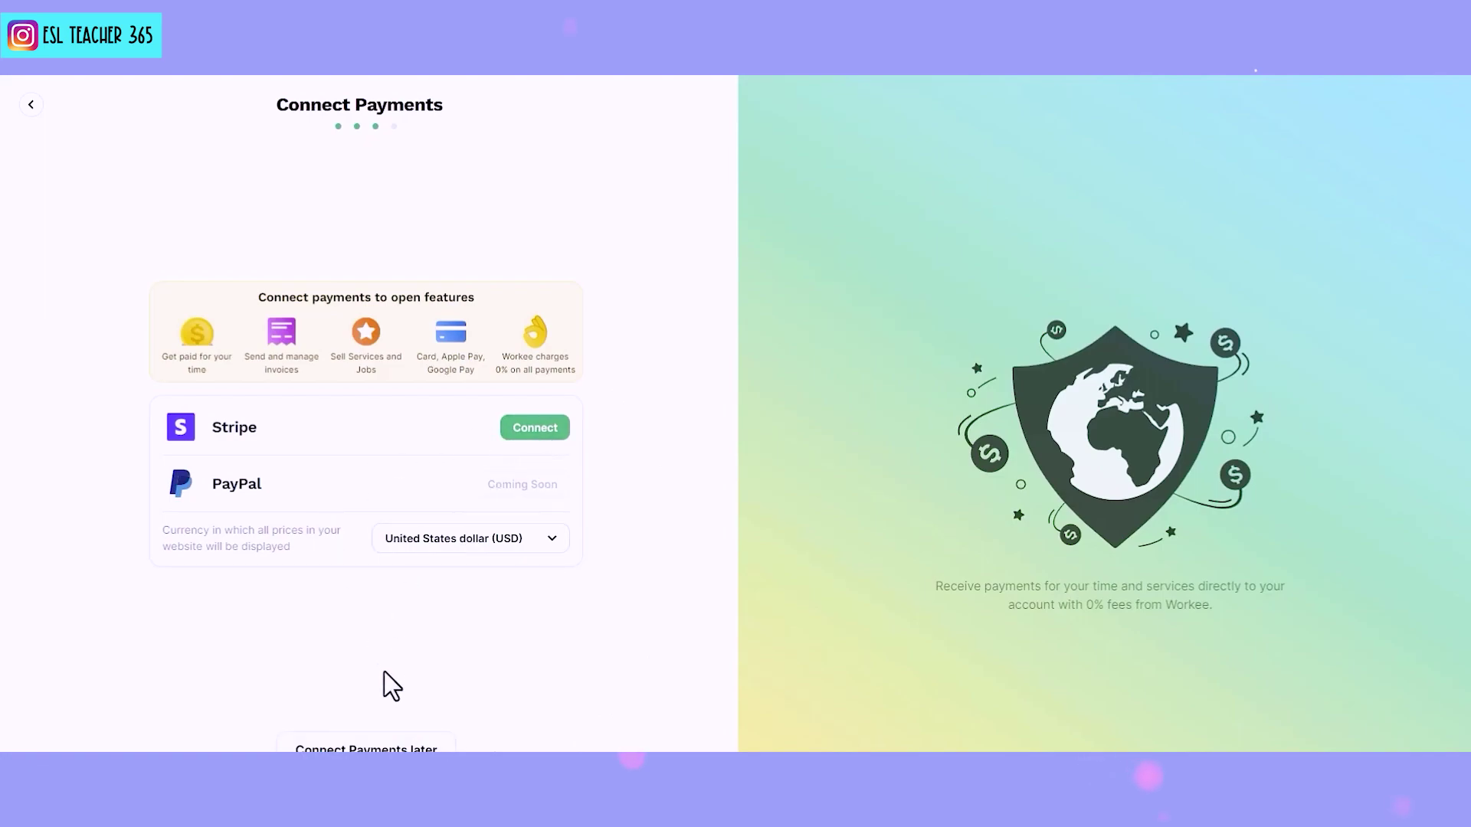
- Finish the onboarding, postponing both the payment connection and the introductory tour
click(366, 744)
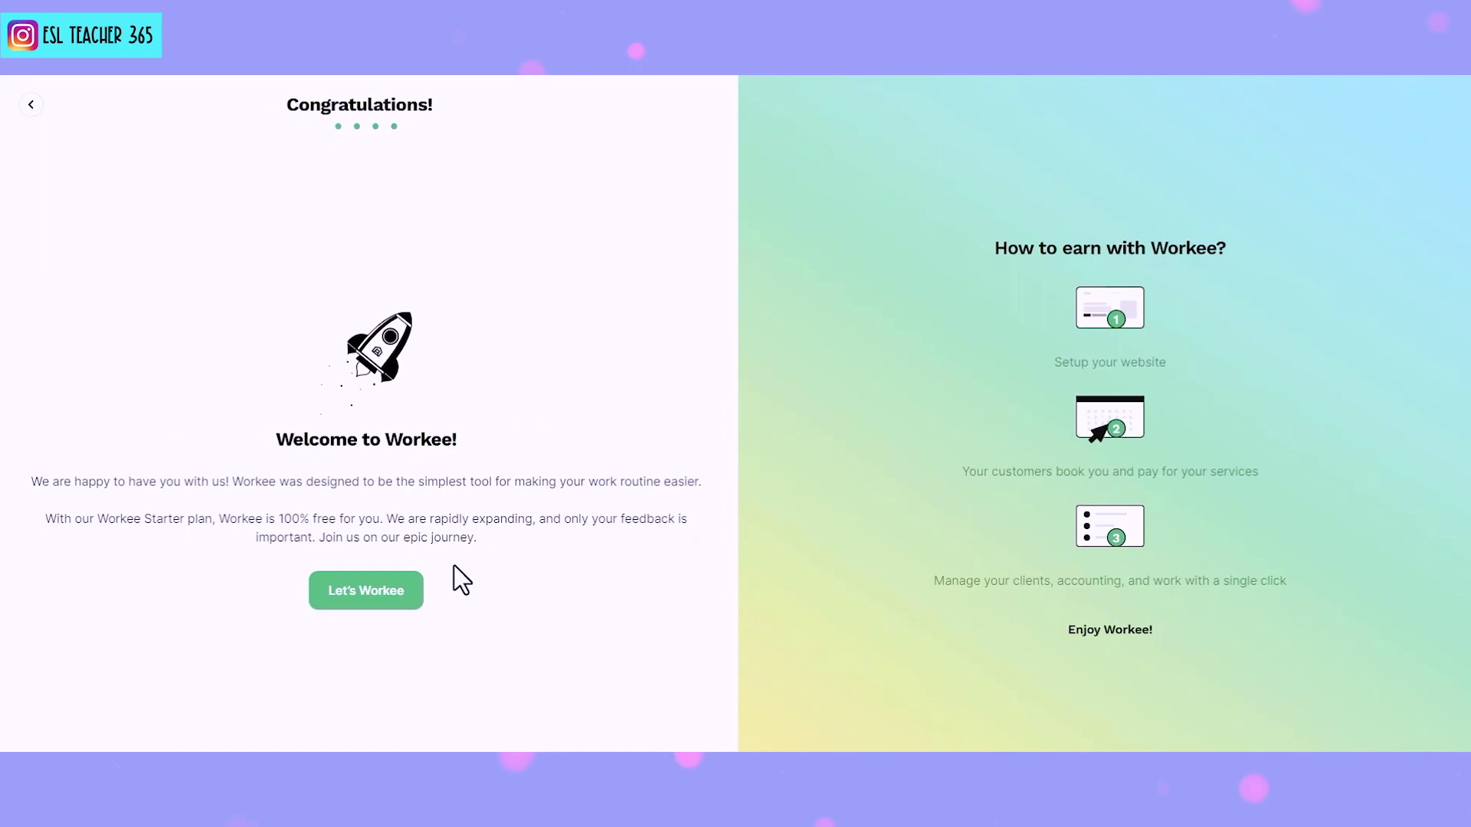
click(373, 602)
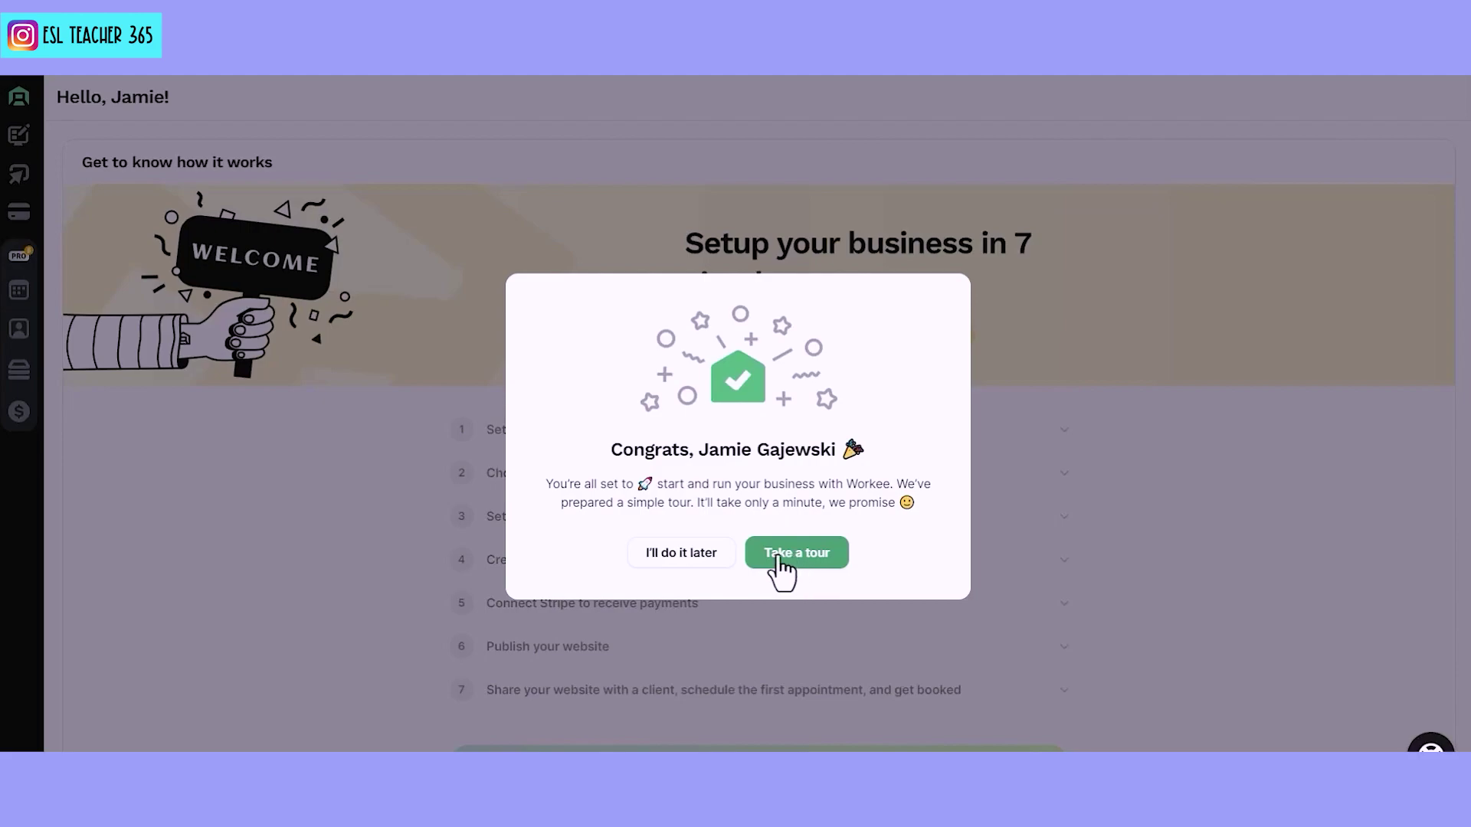
click(681, 557)
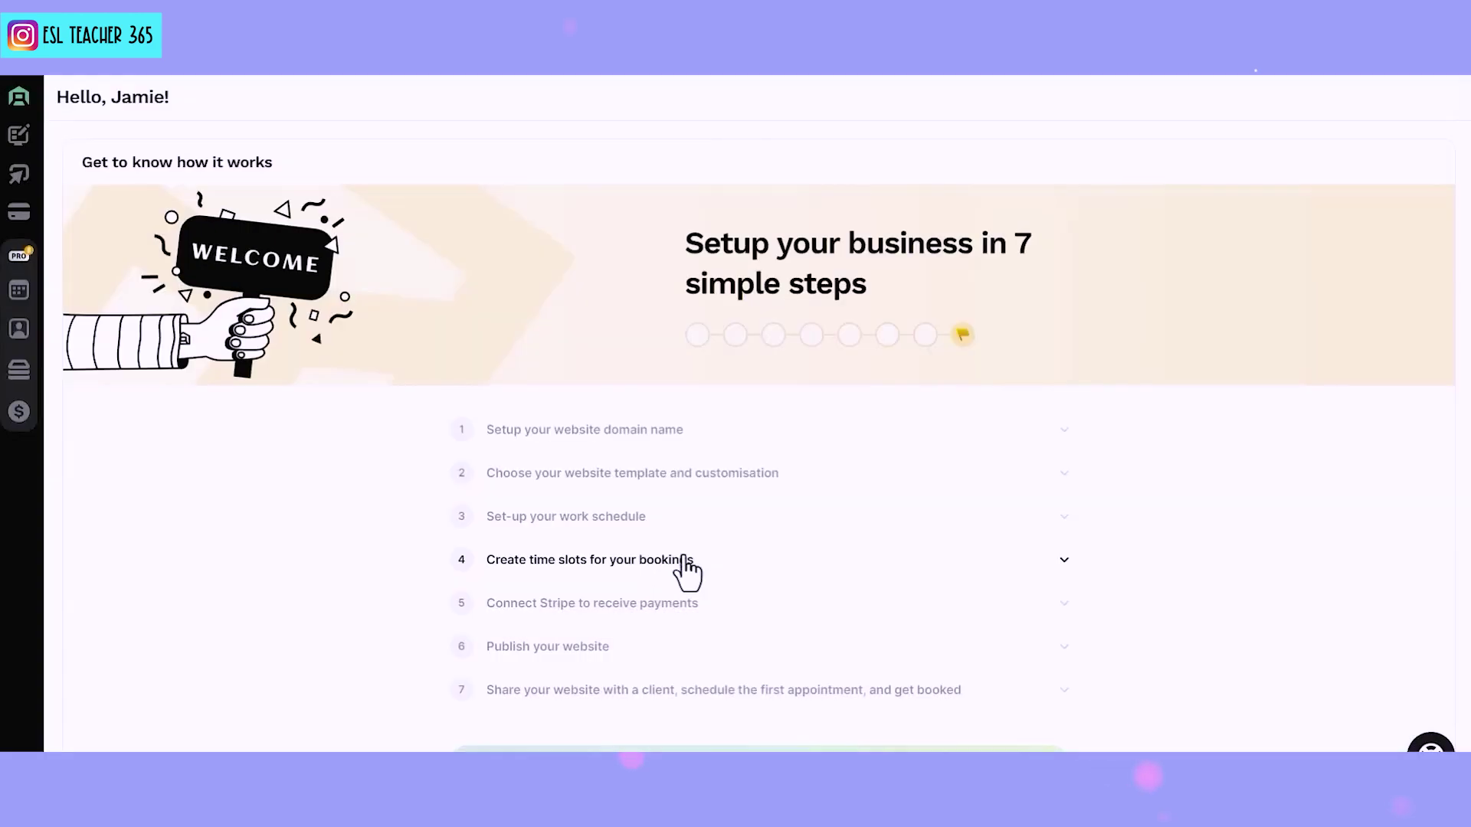
- Set the website's free public address to "englishwith" followed directly by the tutor's first name
click(627, 441)
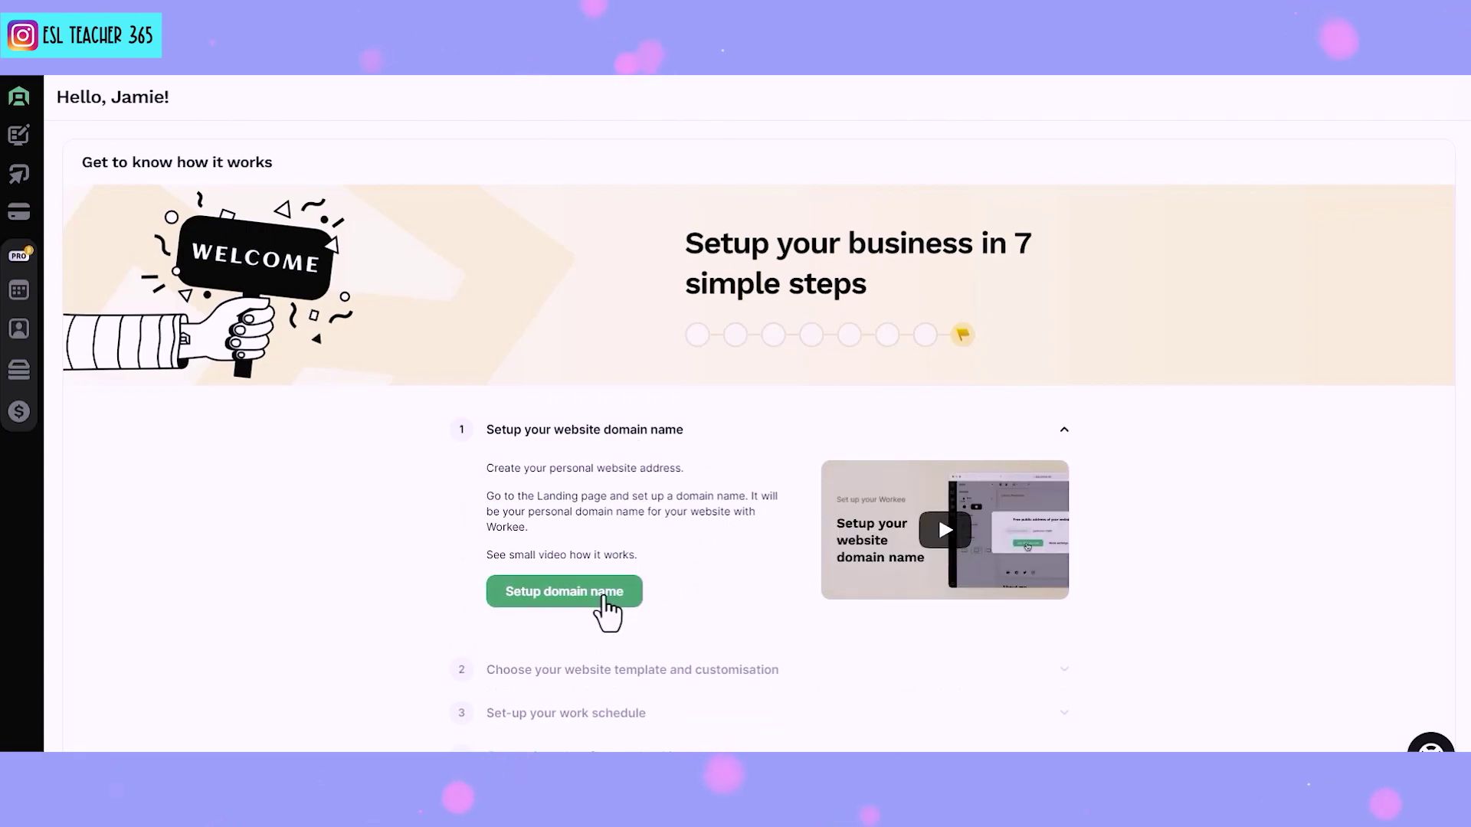
click(608, 594)
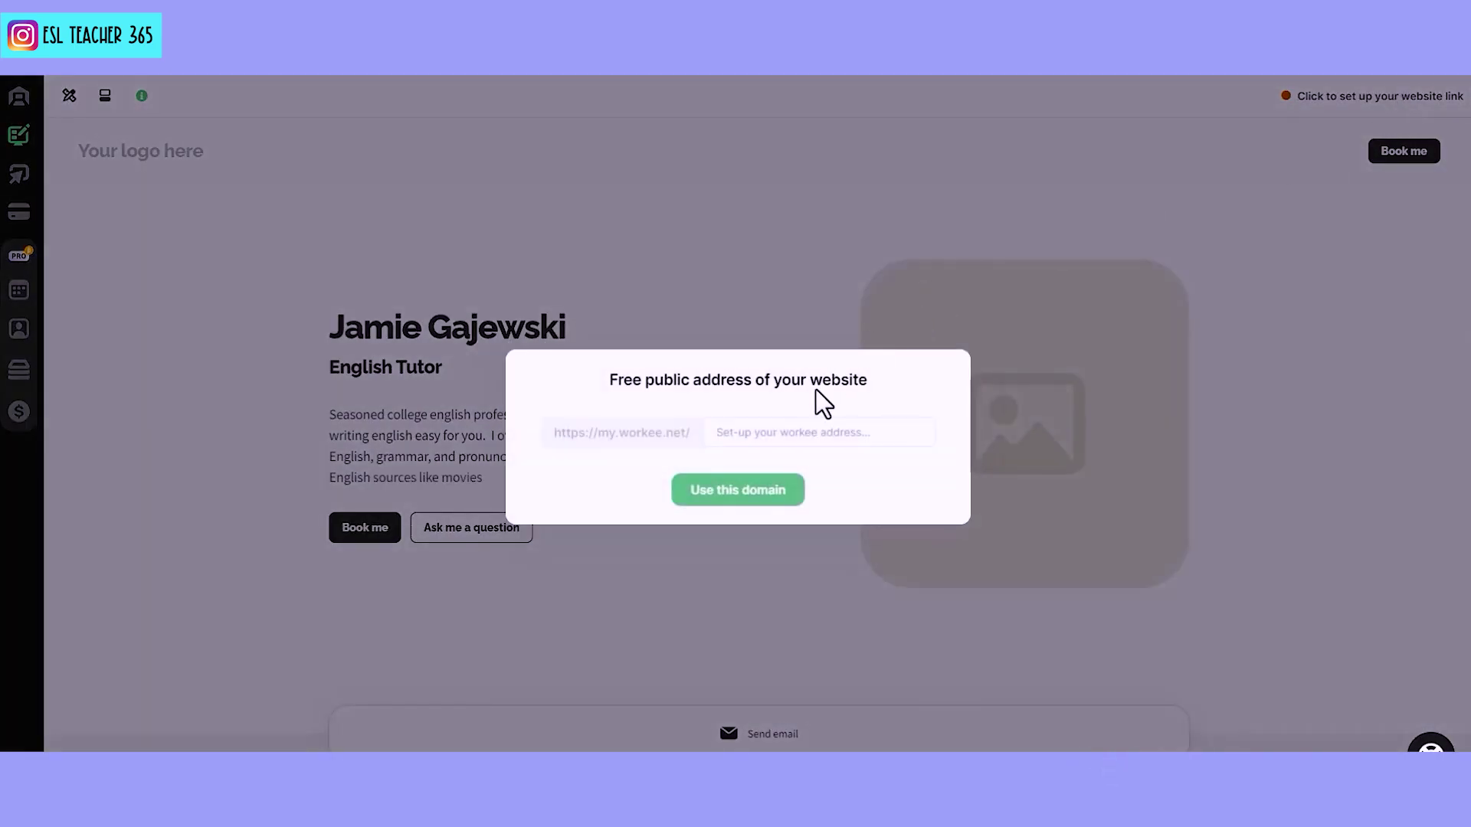
click(791, 433)
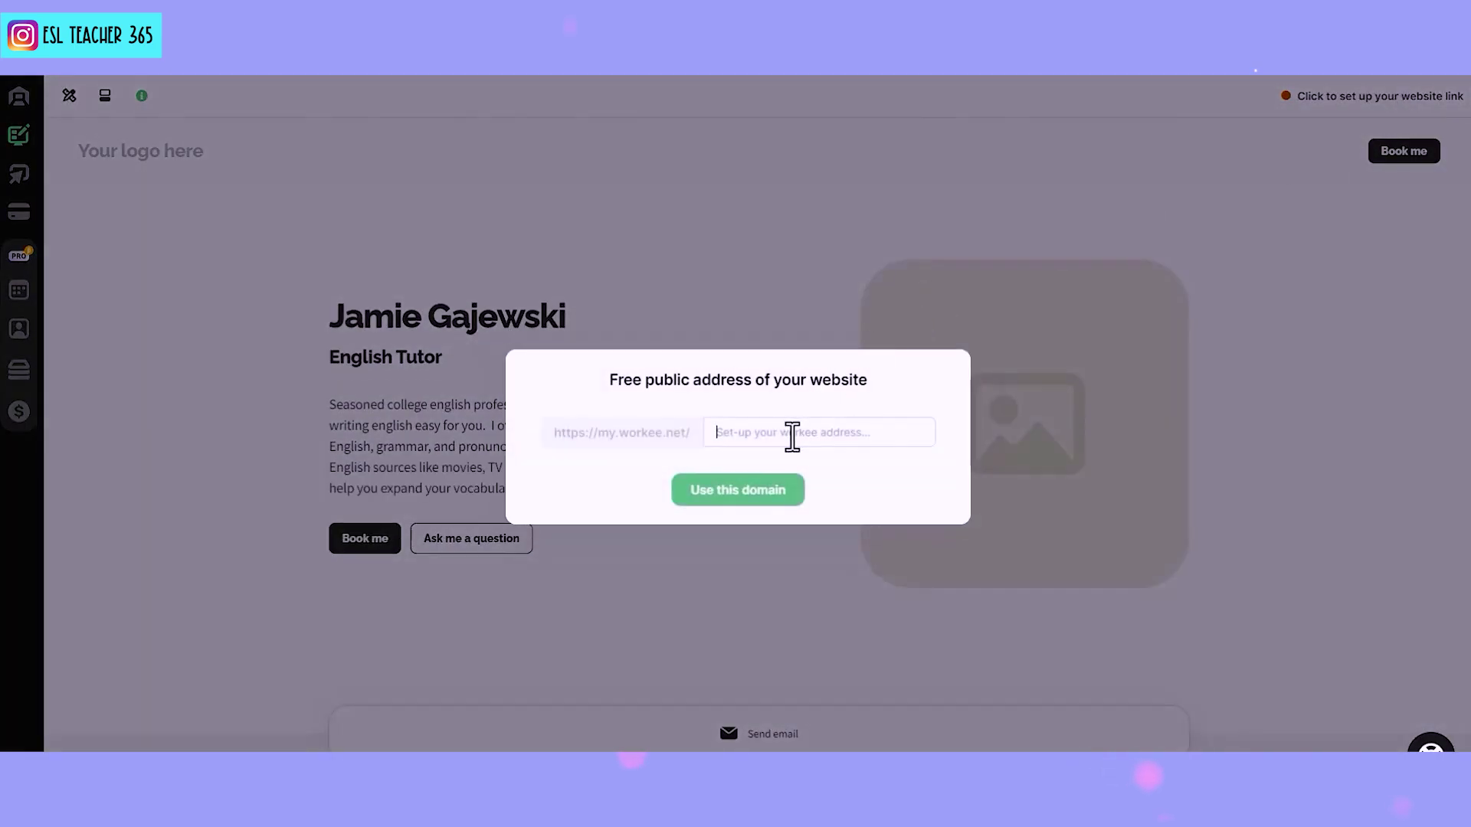
text(englishwith)
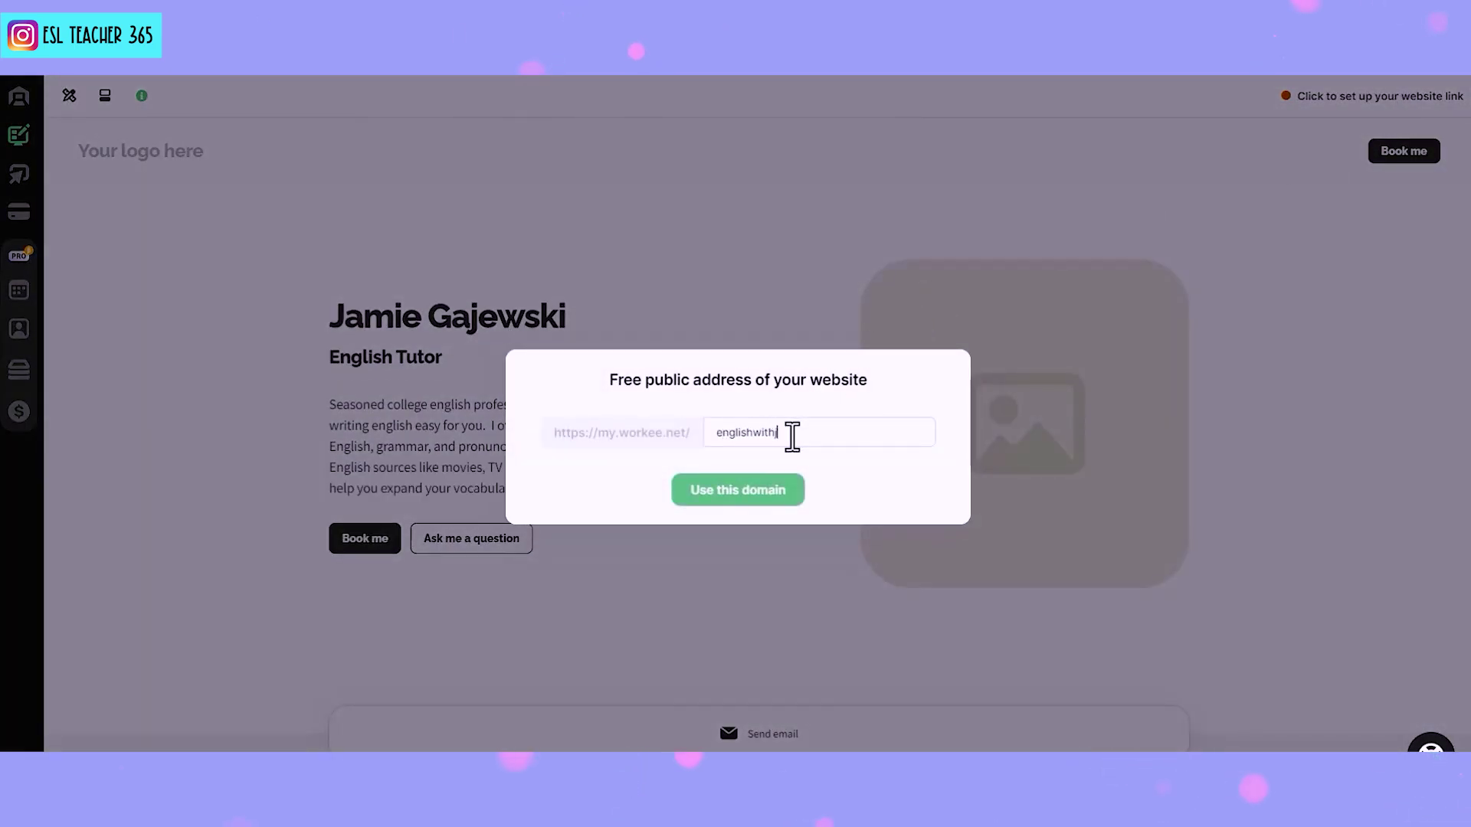
text(jamie)
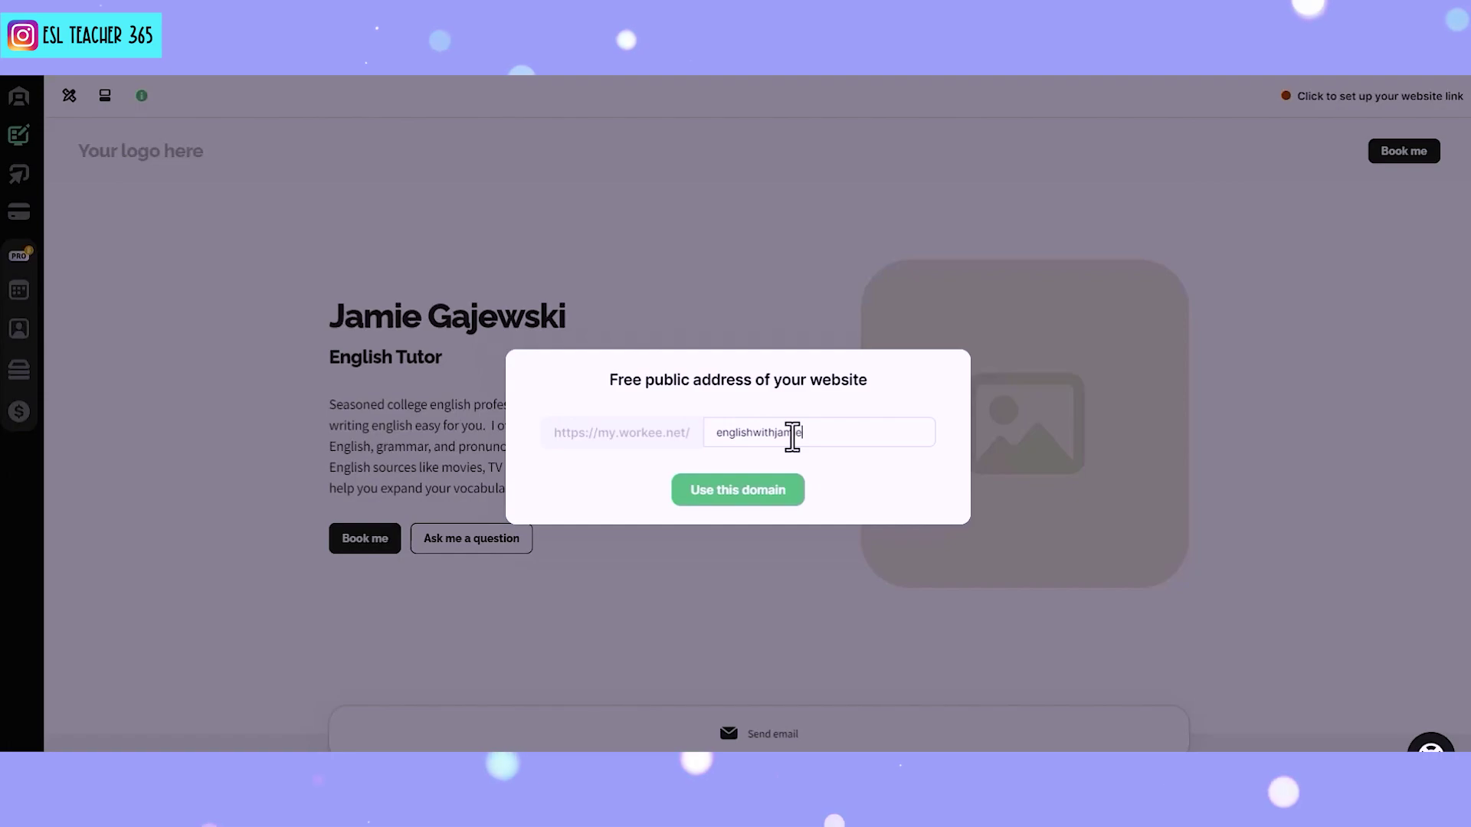
click(747, 494)
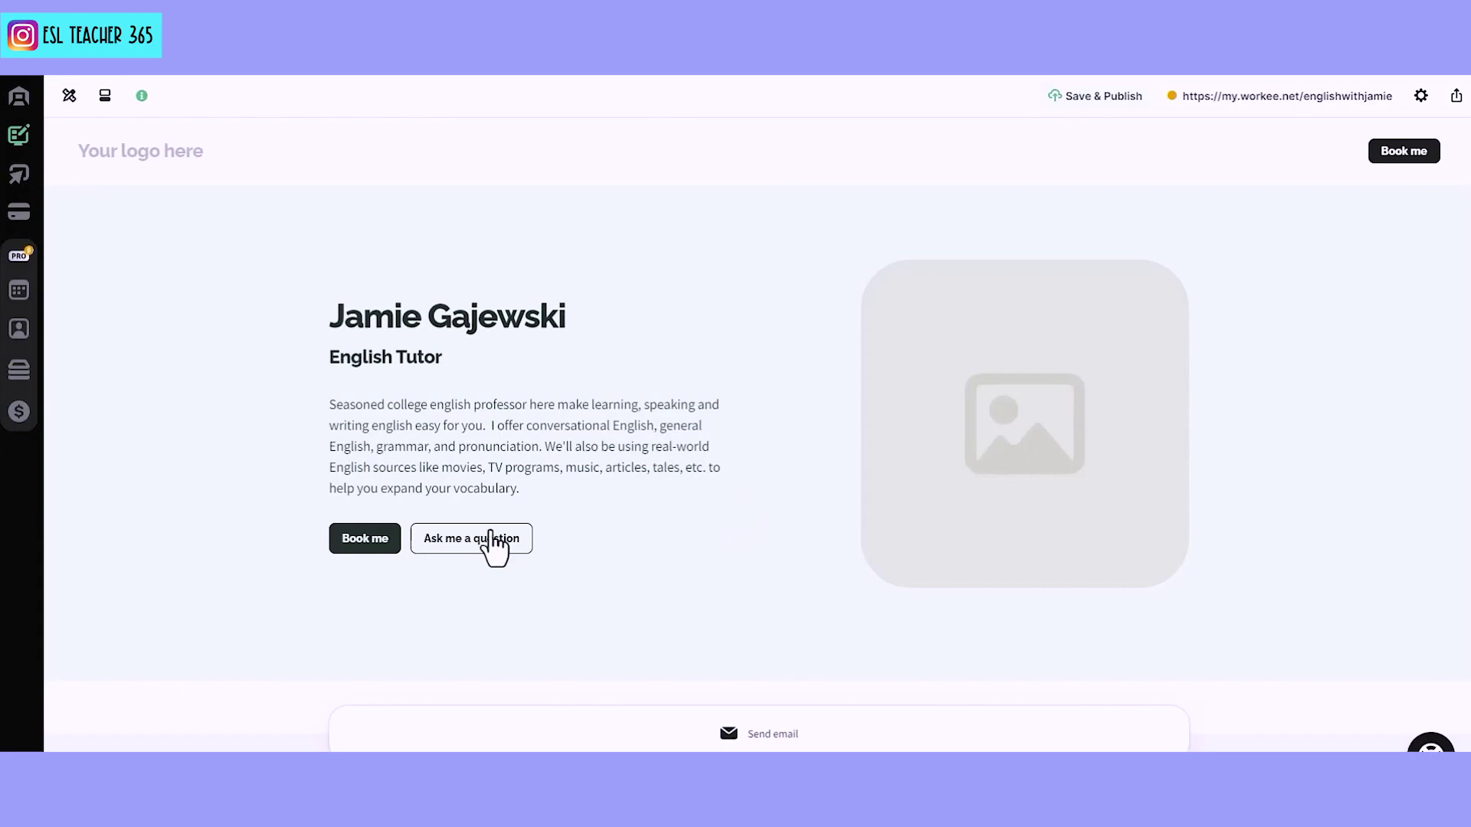
- Add ", M. Ed." after the tutor's name in the hero heading
click(393, 440)
click(682, 325)
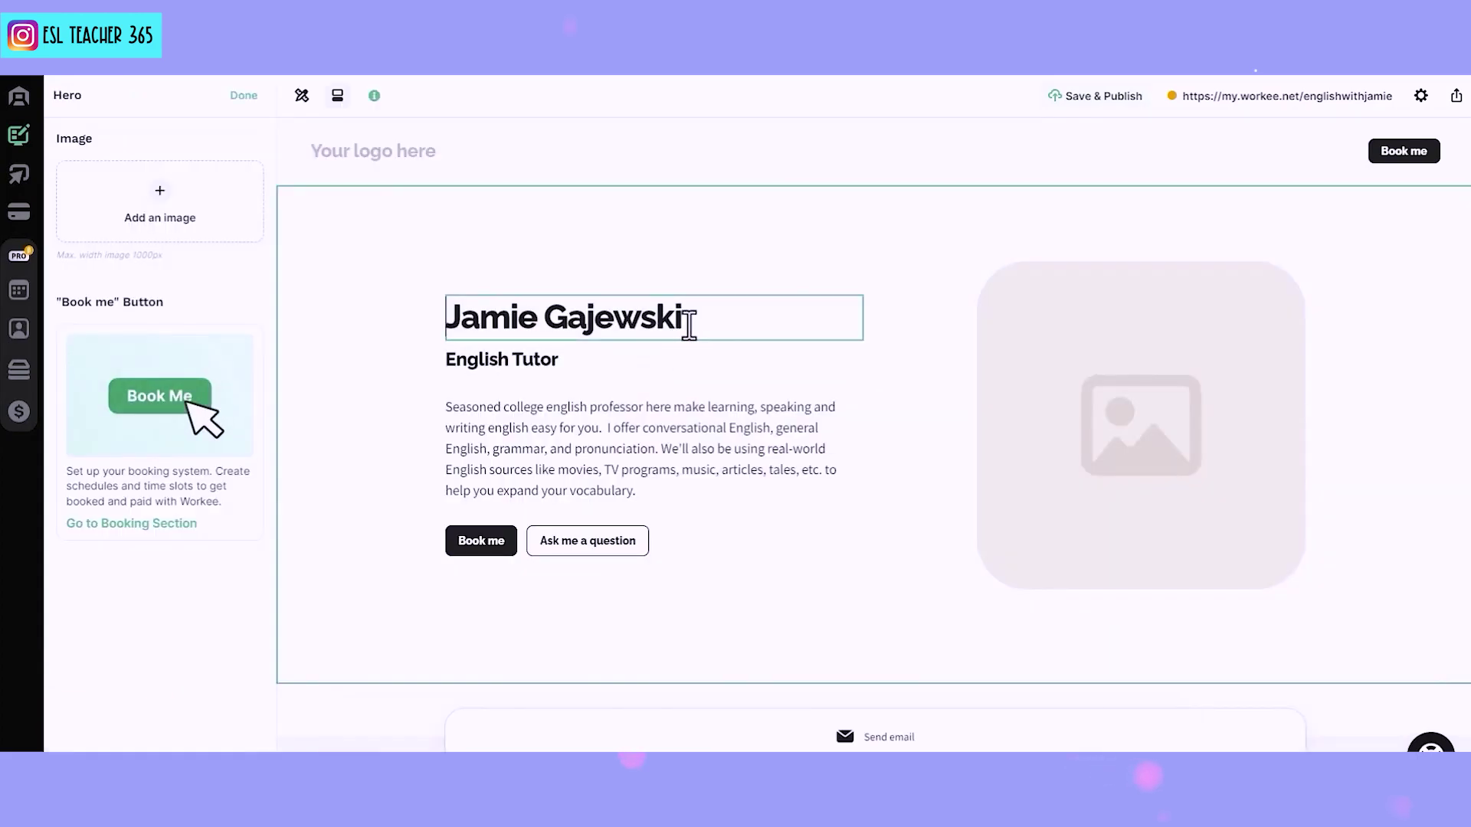
text(, M)
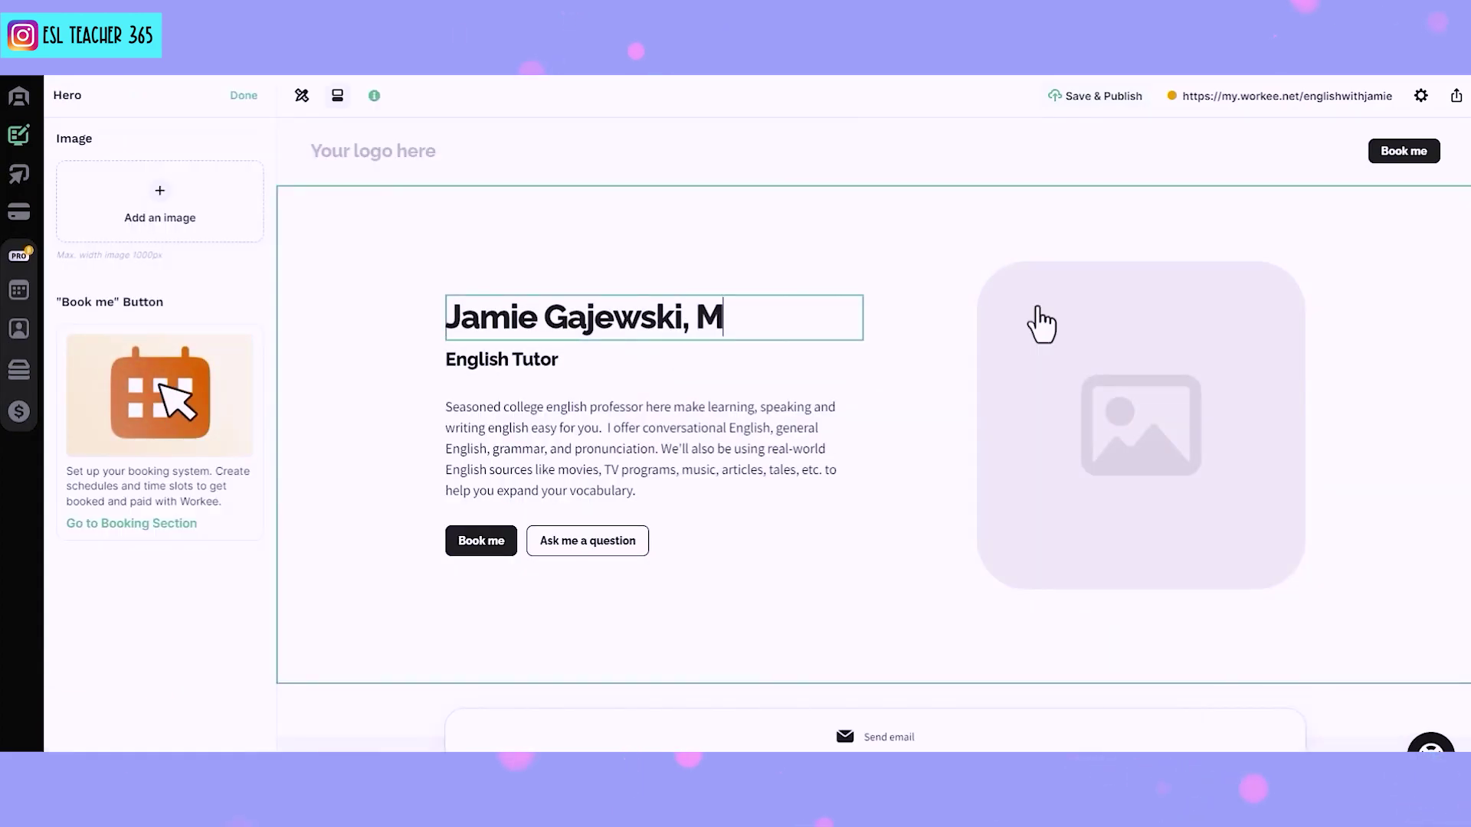
text(. Ed.)
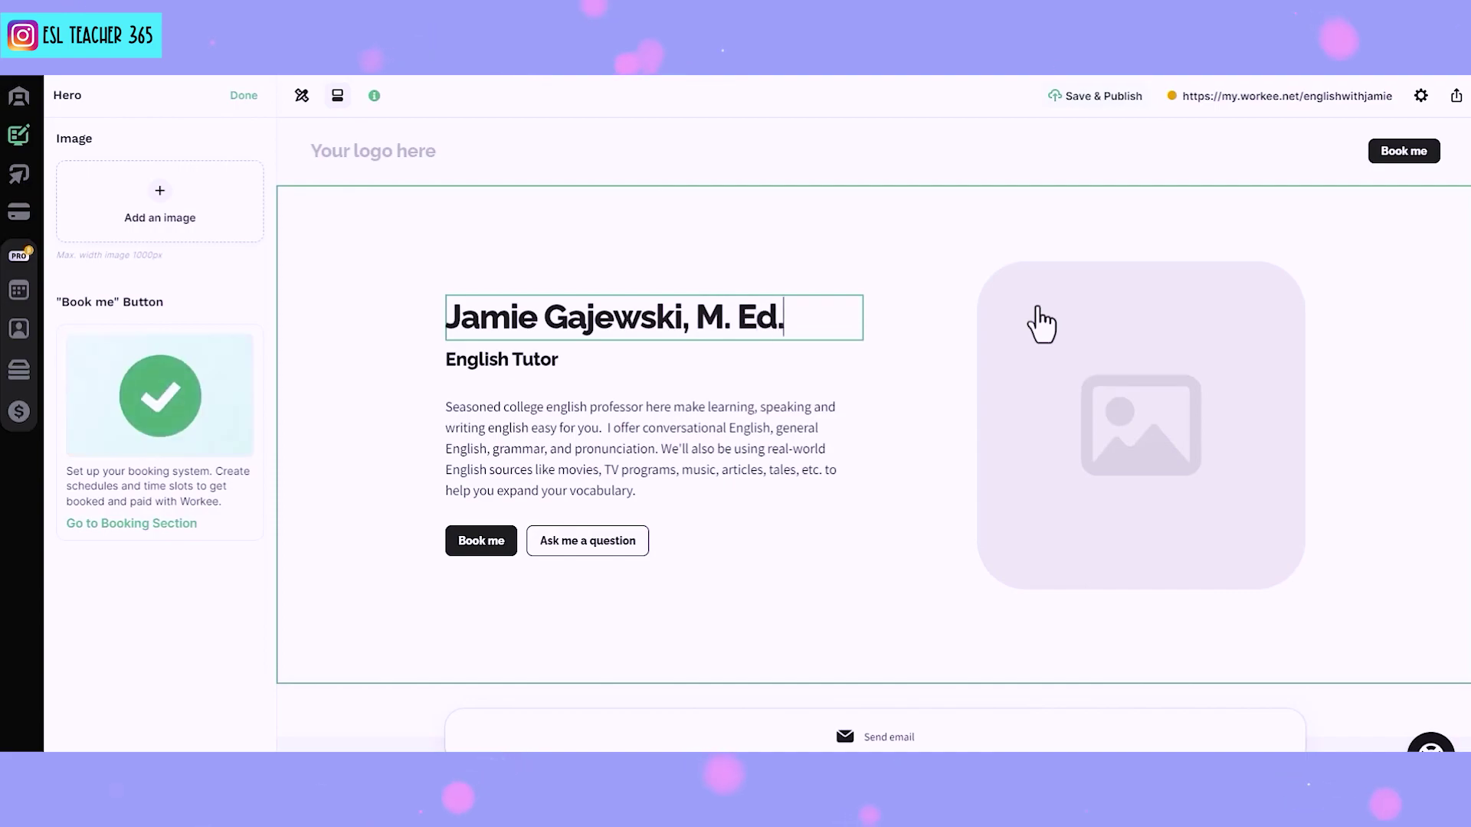
- Replace the hero description with the prepared bio about Cambridge B2 First exam preparation, 13 years of experience and teaching qualifications
click(716, 459)
key(ctrl+a)
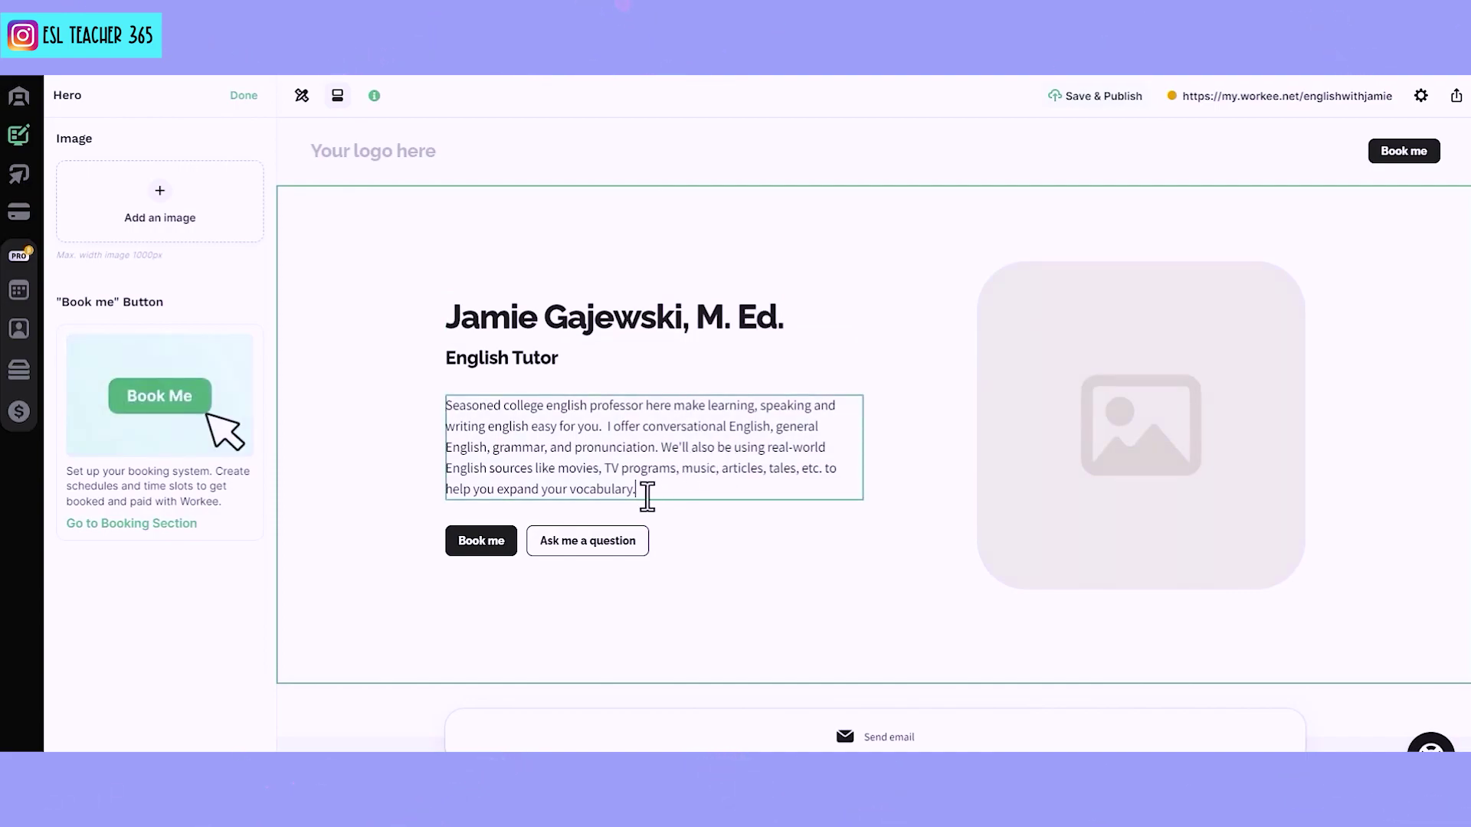
key(ctrl+v)
text(fidence!)
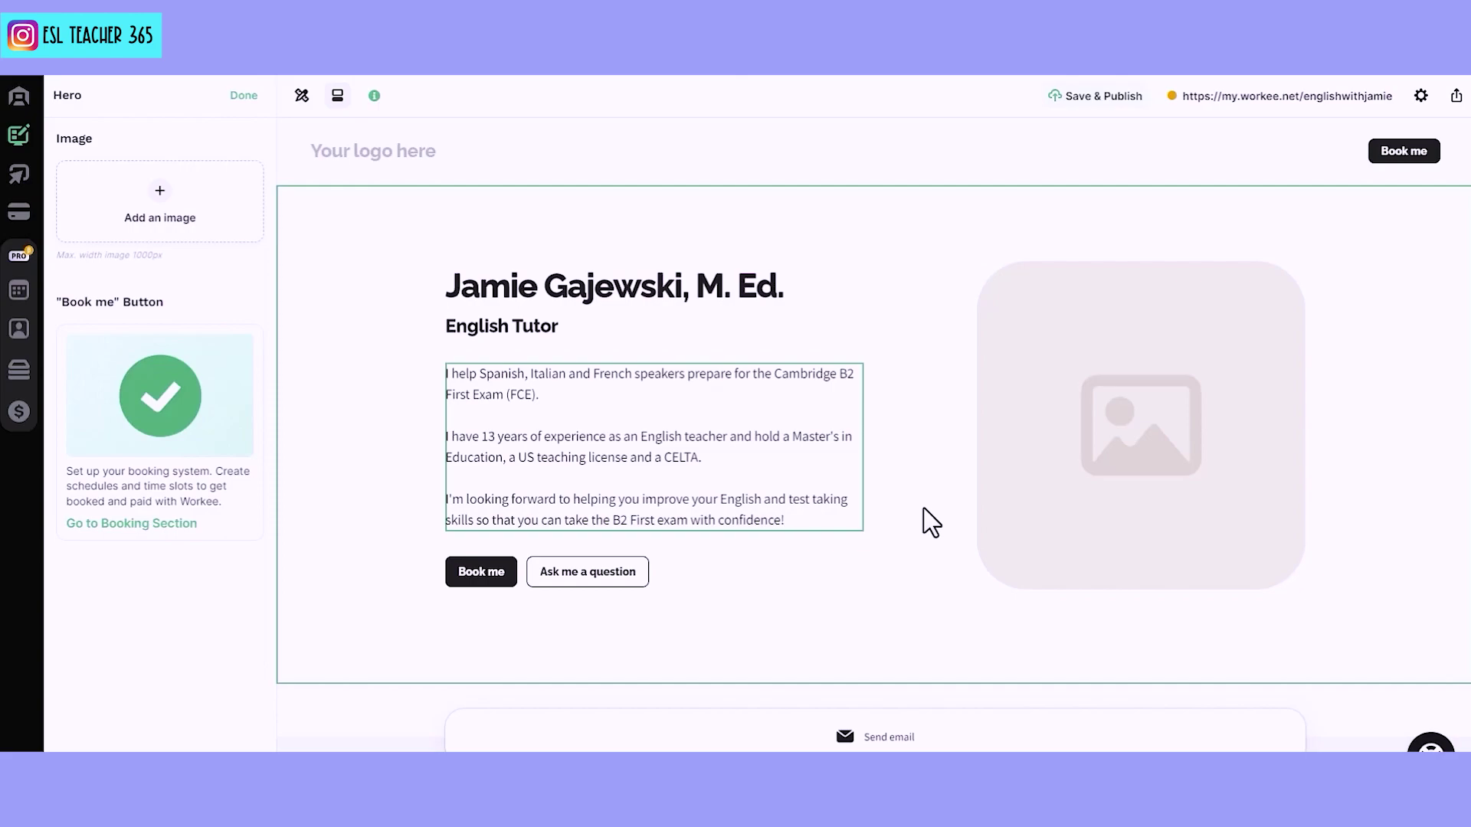
click(932, 540)
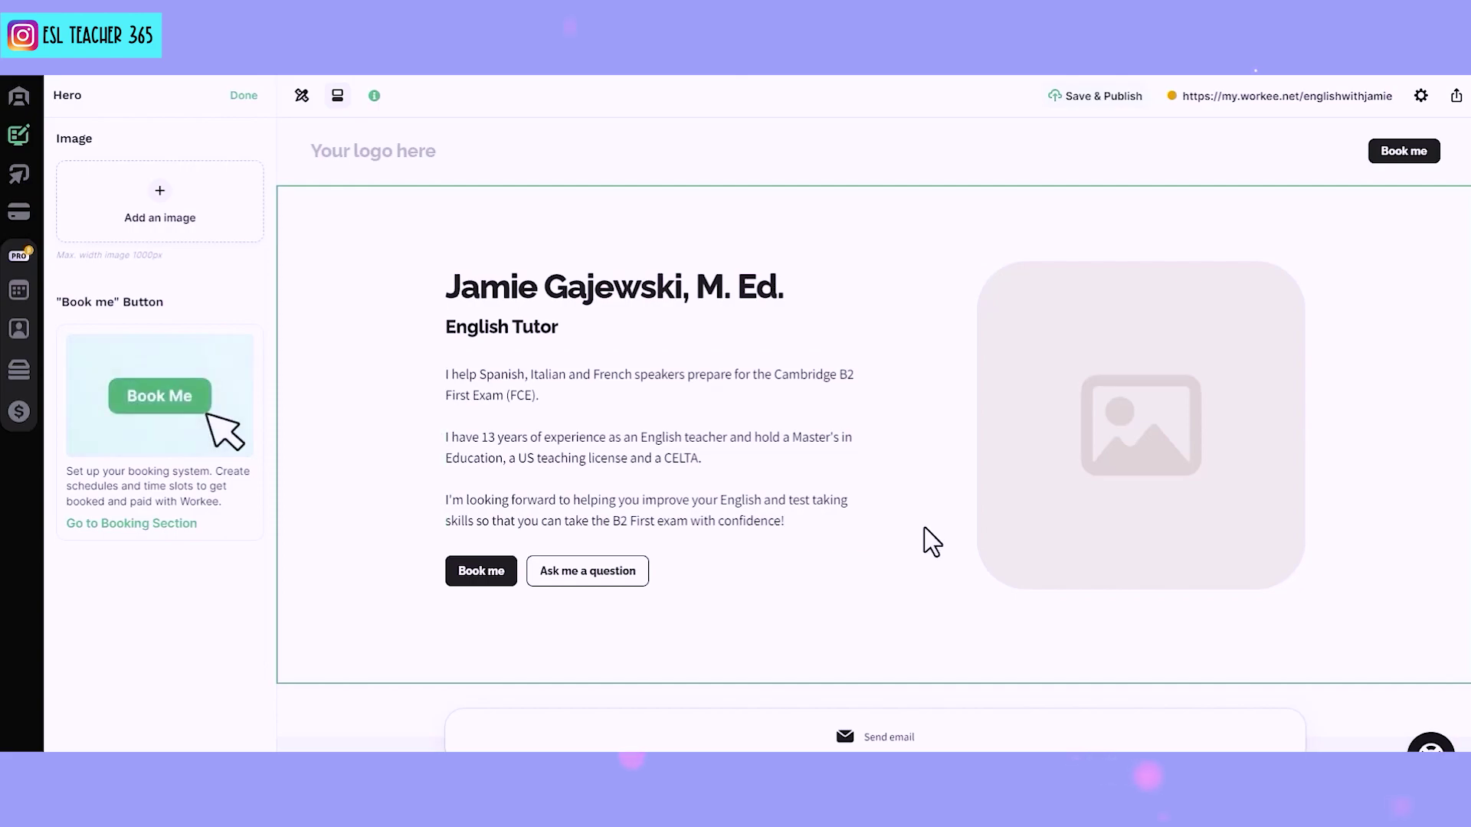
- Change the hero subtitle to "Cambridge English Teacher" and add the photo 2 (3).png as the hero image
click(466, 327)
drag(578, 331, 440, 326)
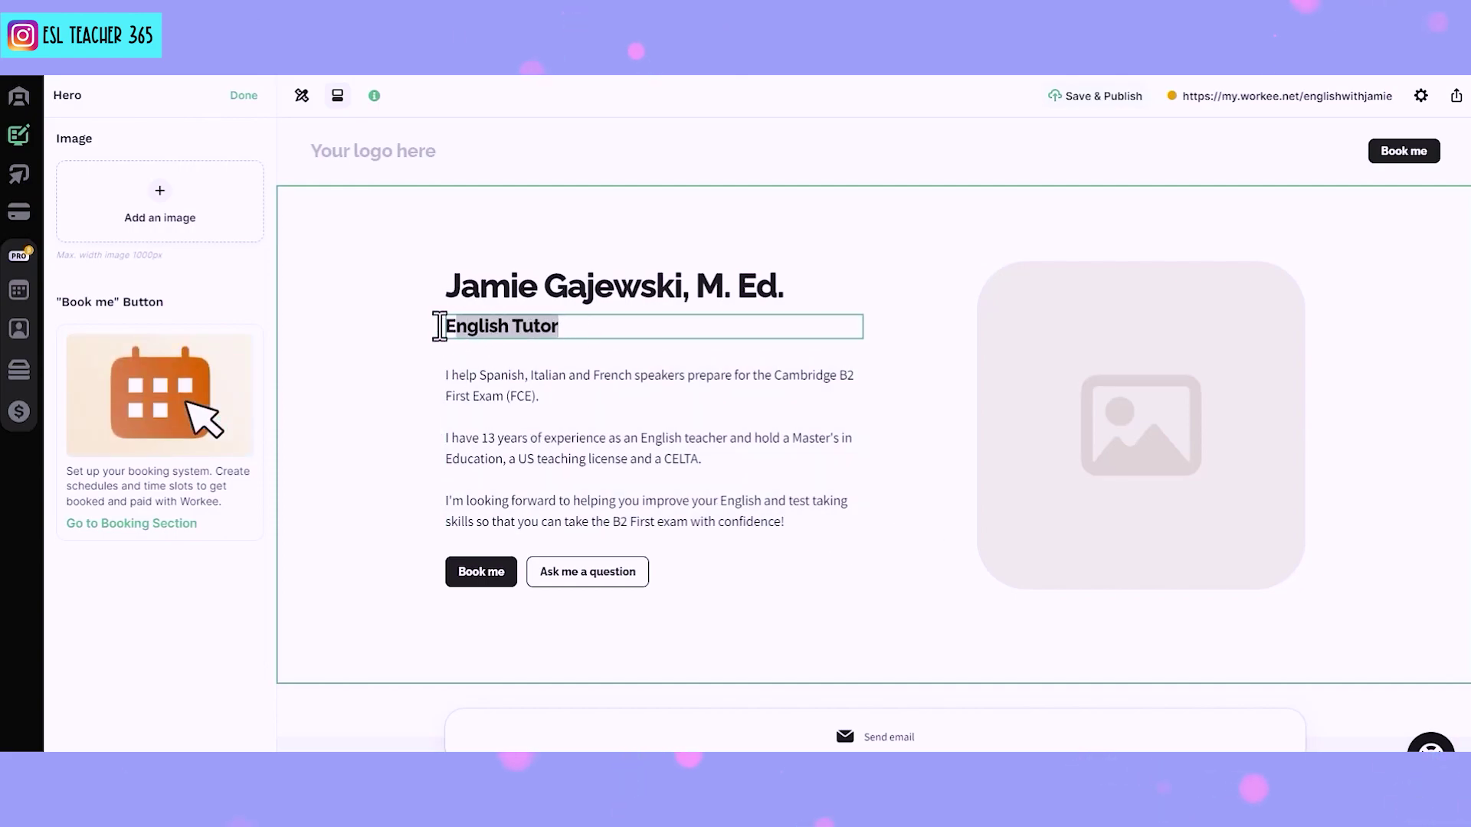
text(Cambridge English Teacher)
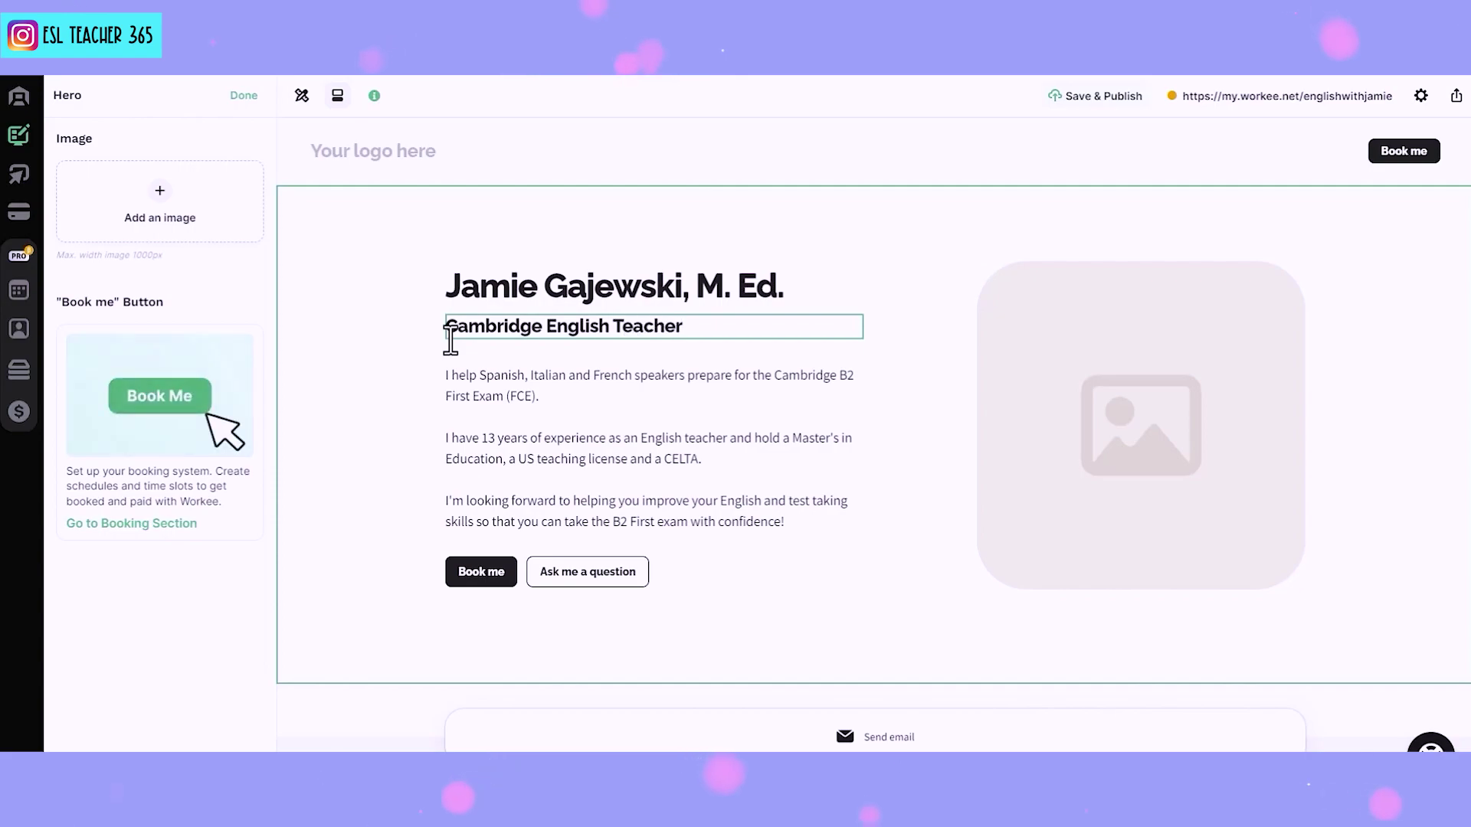
click(159, 207)
double_click(510, 126)
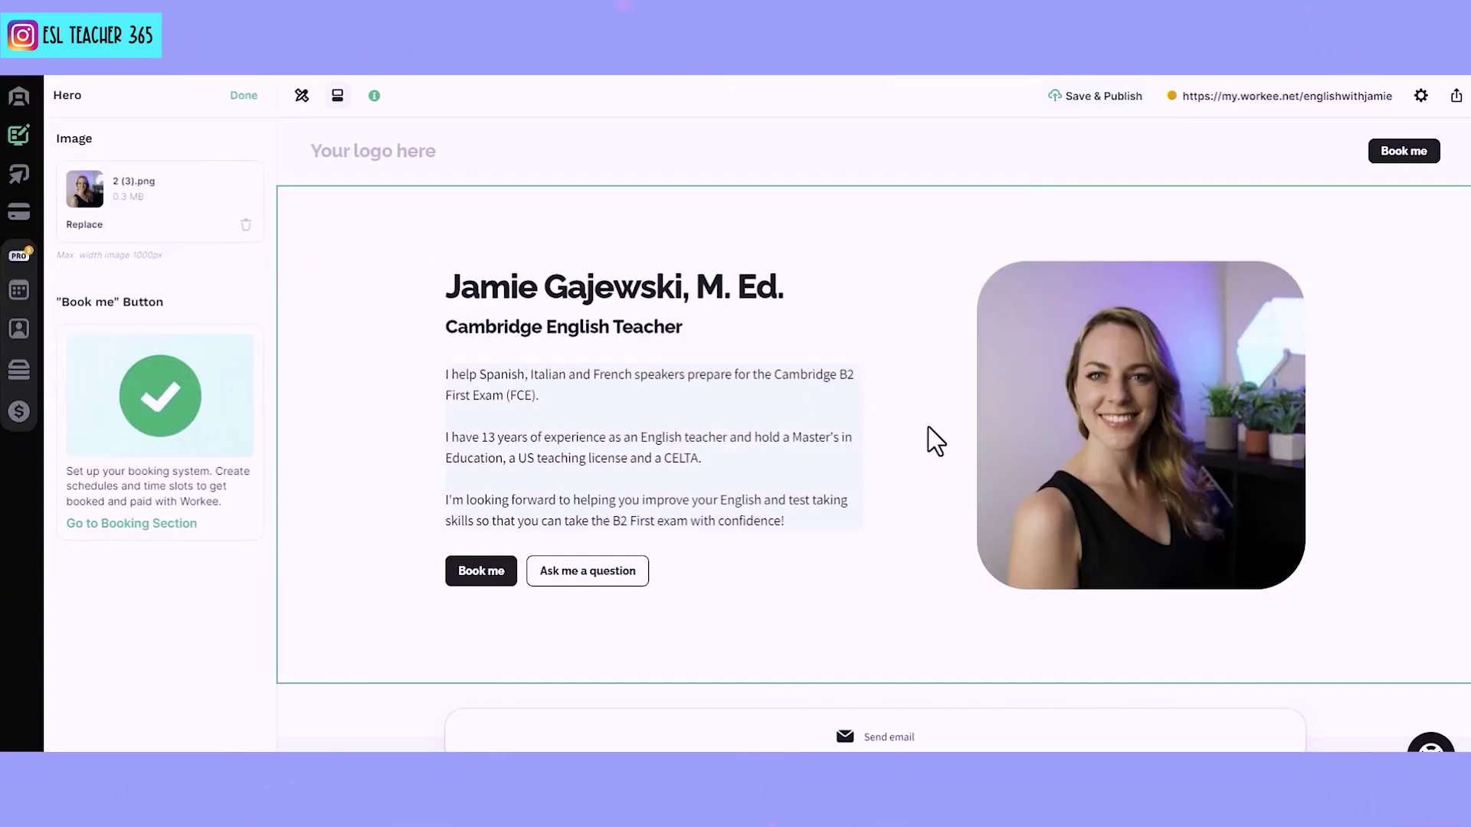
- Switch the header logo to an image, upload Site Logo (2).png, and save and publish the website
click(404, 162)
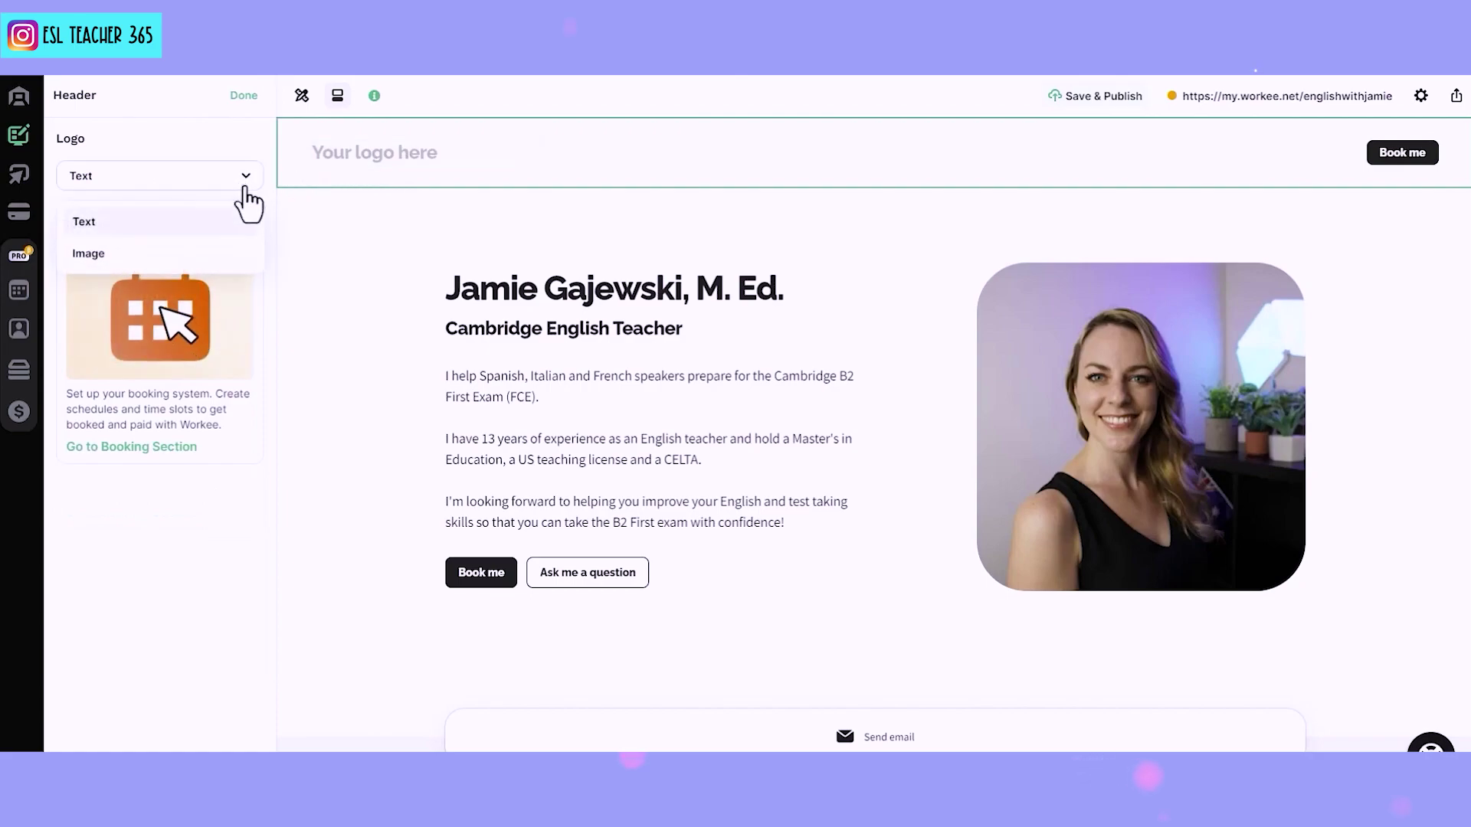
click(96, 256)
click(98, 264)
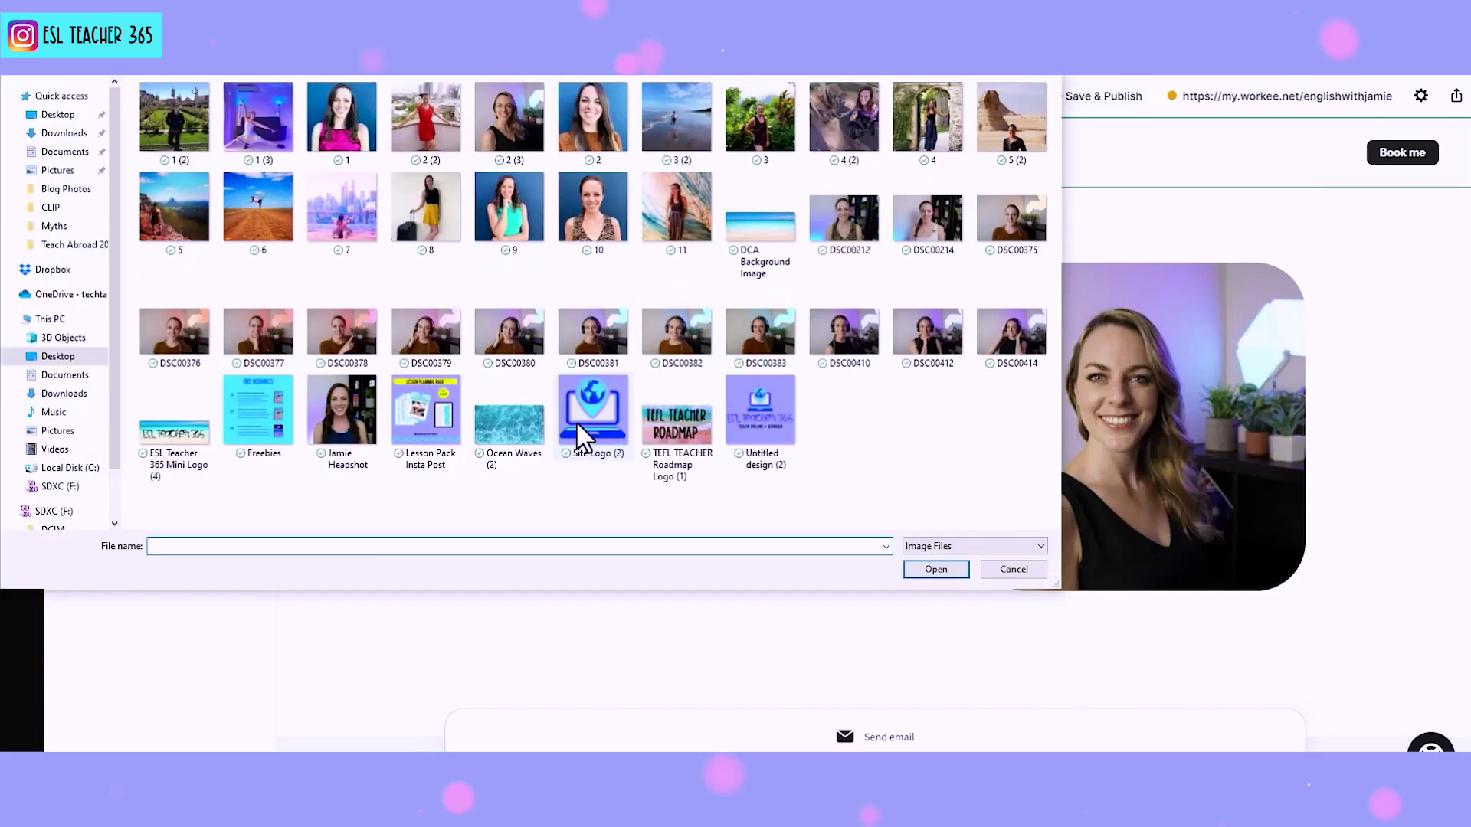
double_click(590, 414)
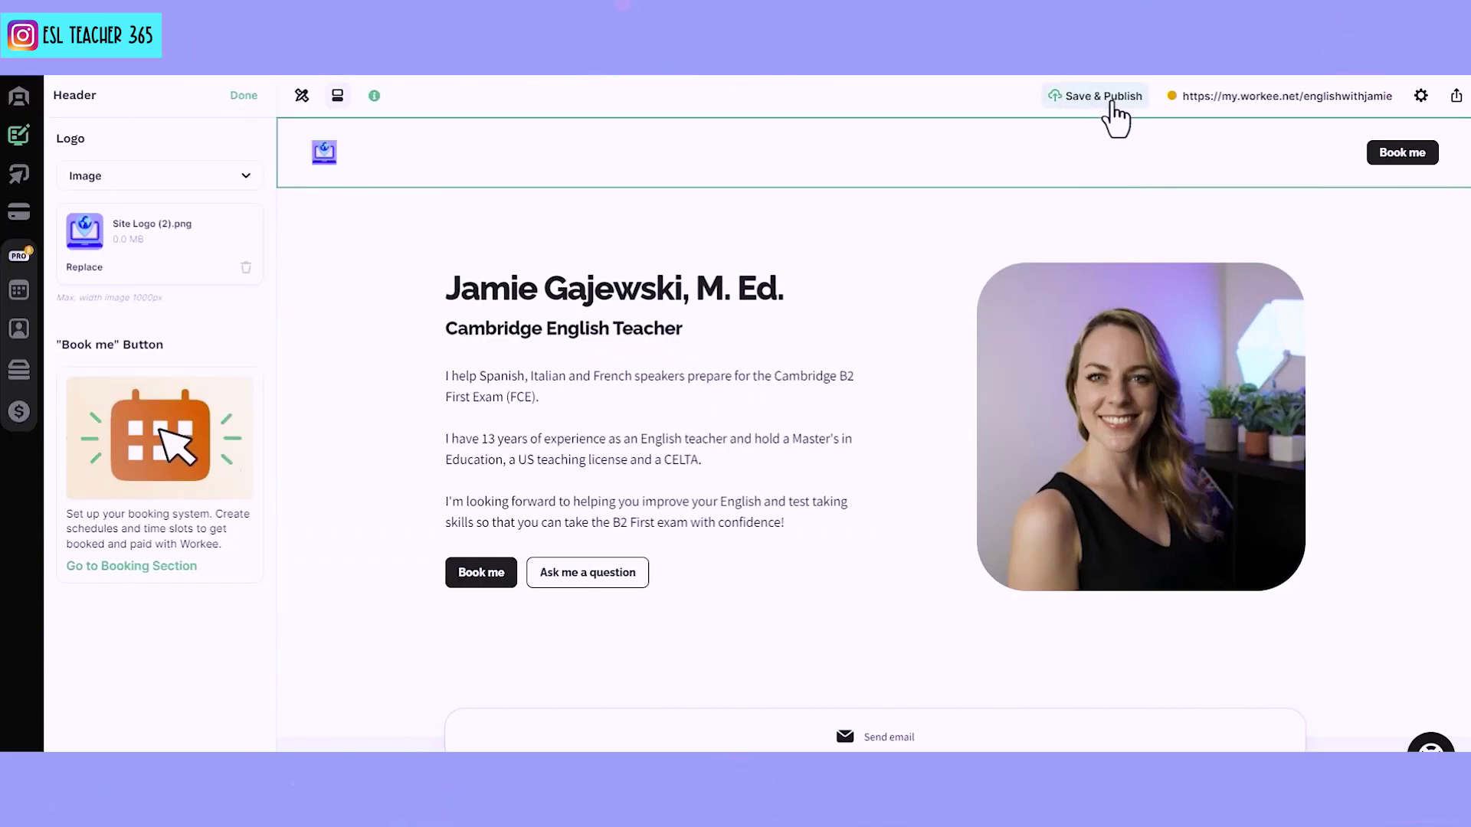
click(1116, 115)
- Look over the About Me, My Jobs & Services, Skills and Experience sections, and open the booking settings
scroll(850, 613, down, 3)
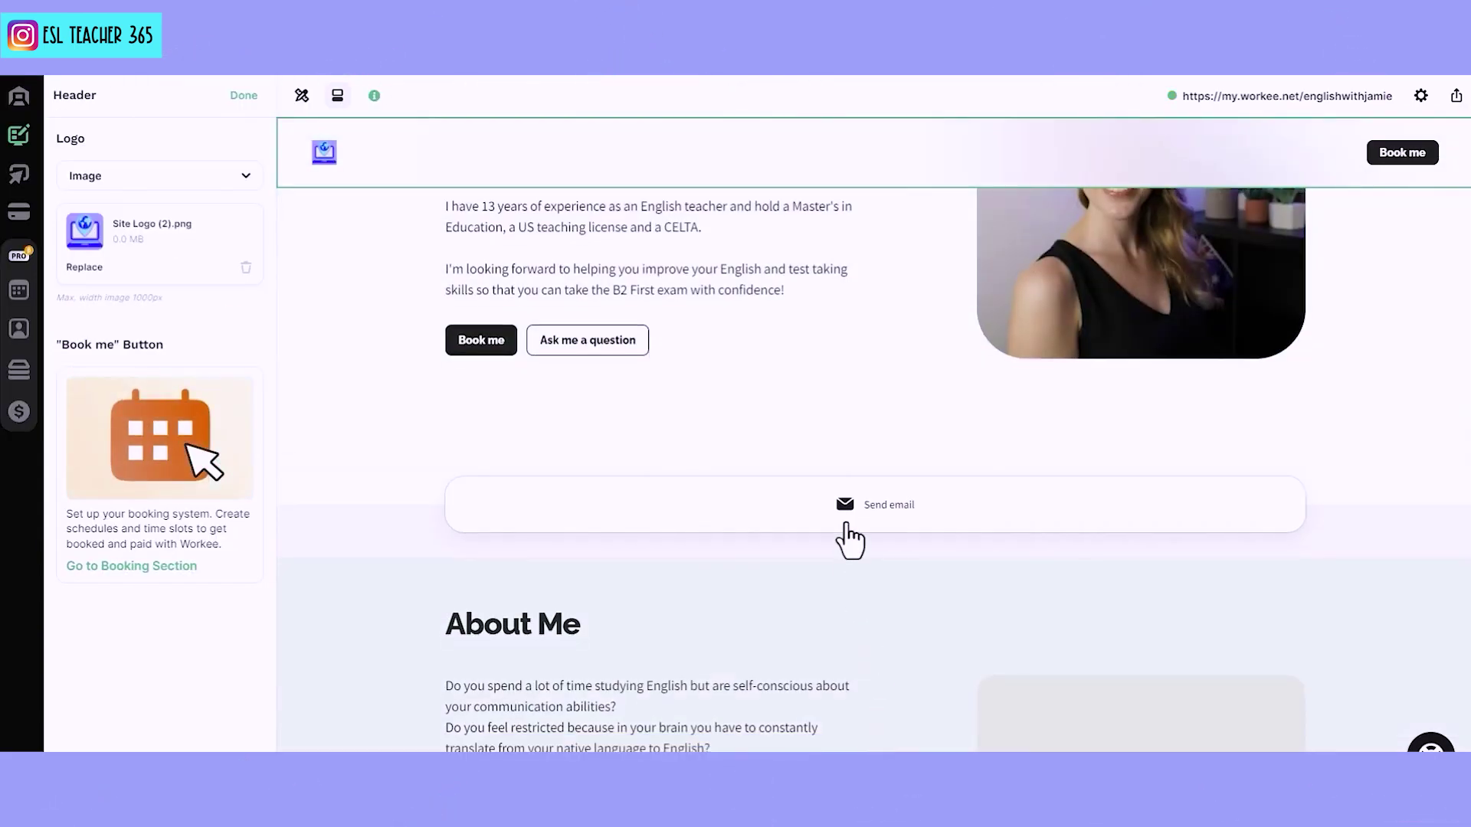
scroll(728, 655, down, 7)
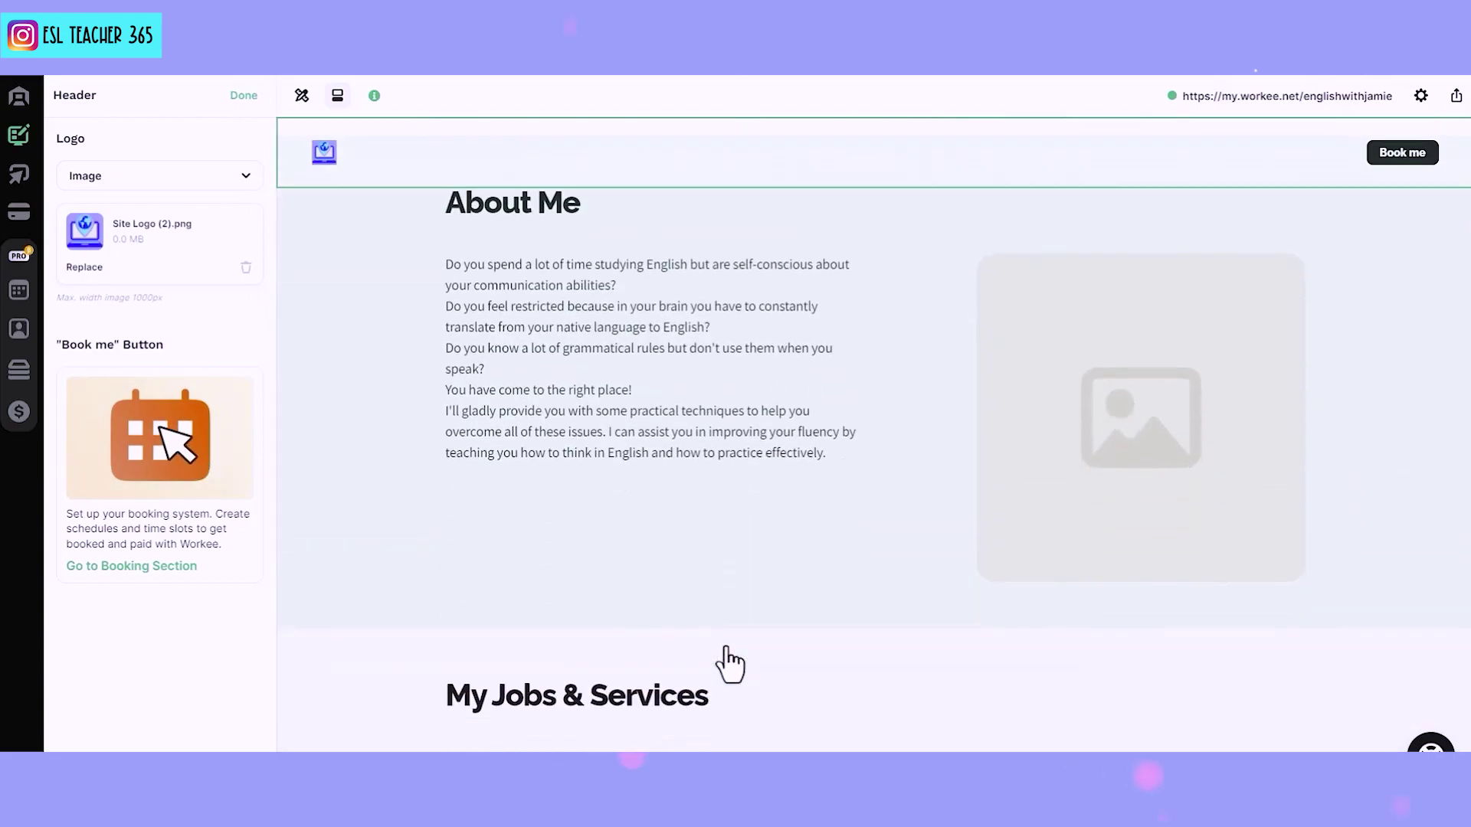
scroll(657, 683, down, 5)
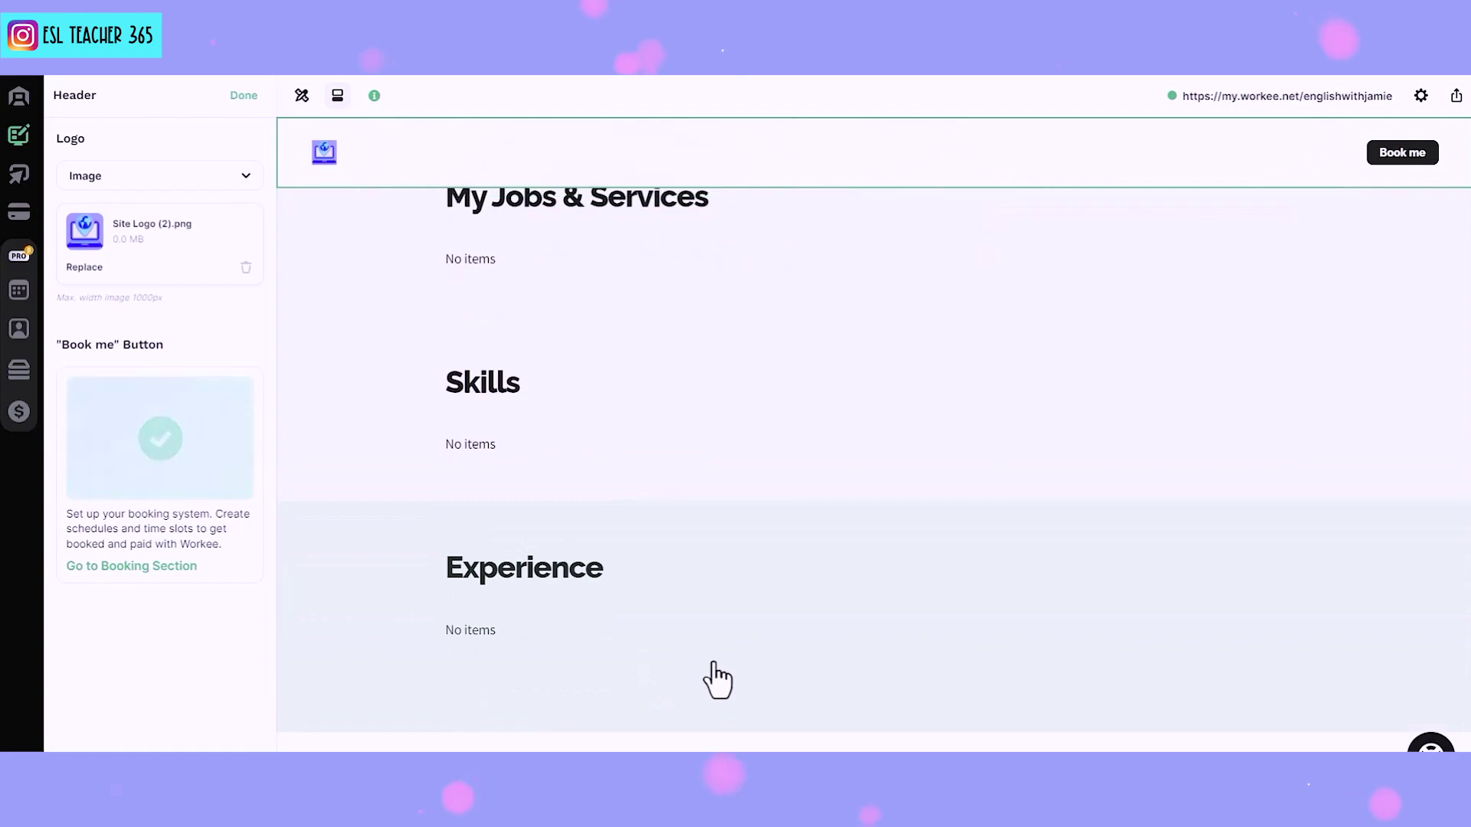
scroll(711, 680, up, 8)
scroll(711, 679, down, 12)
click(136, 566)
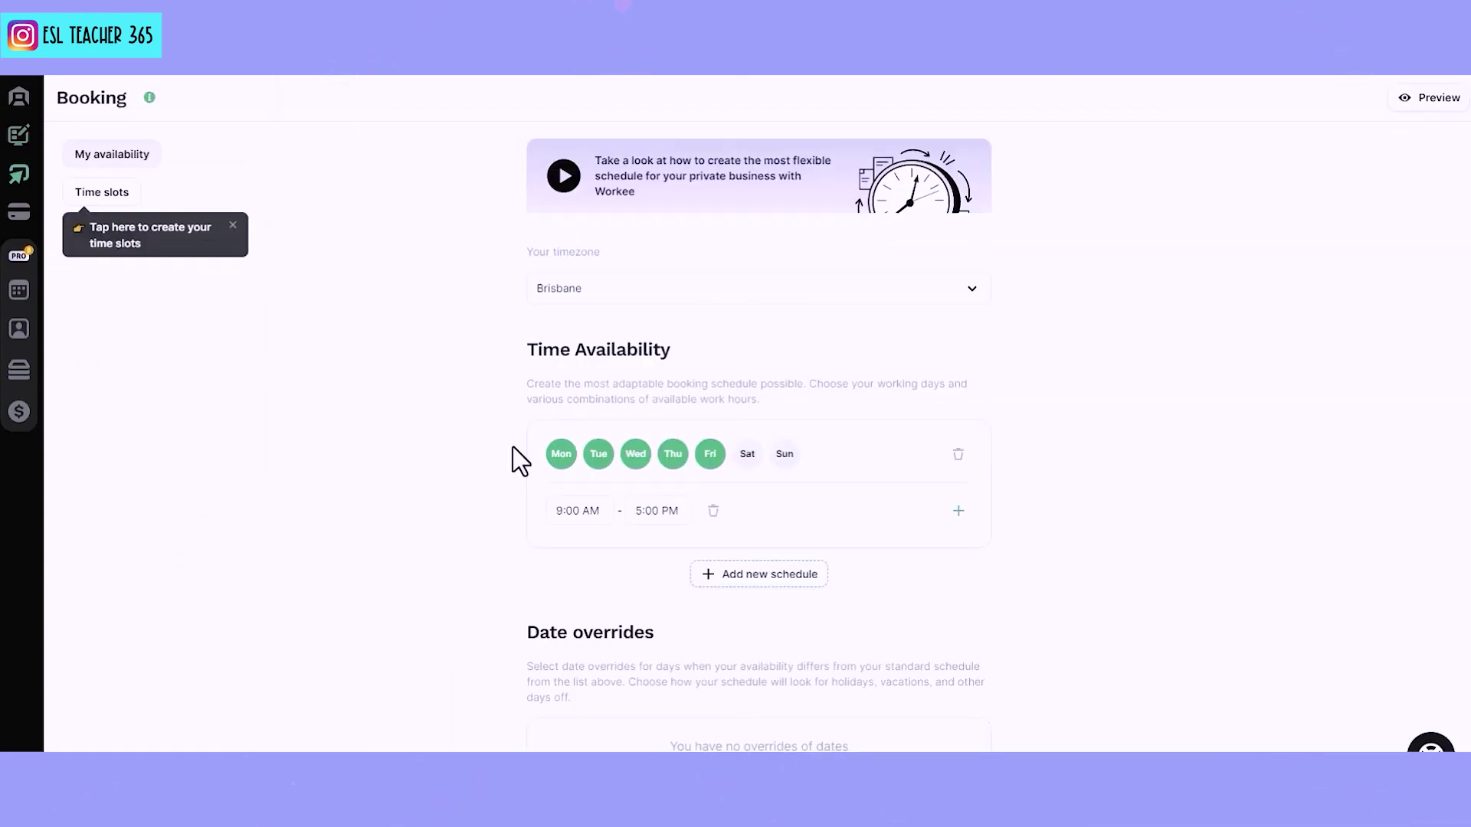
- Check the timezone choices without changing Brisbane, and set the weekly availability to Monday through Wednesday, 9:00 AM to 4:30 PM
click(617, 291)
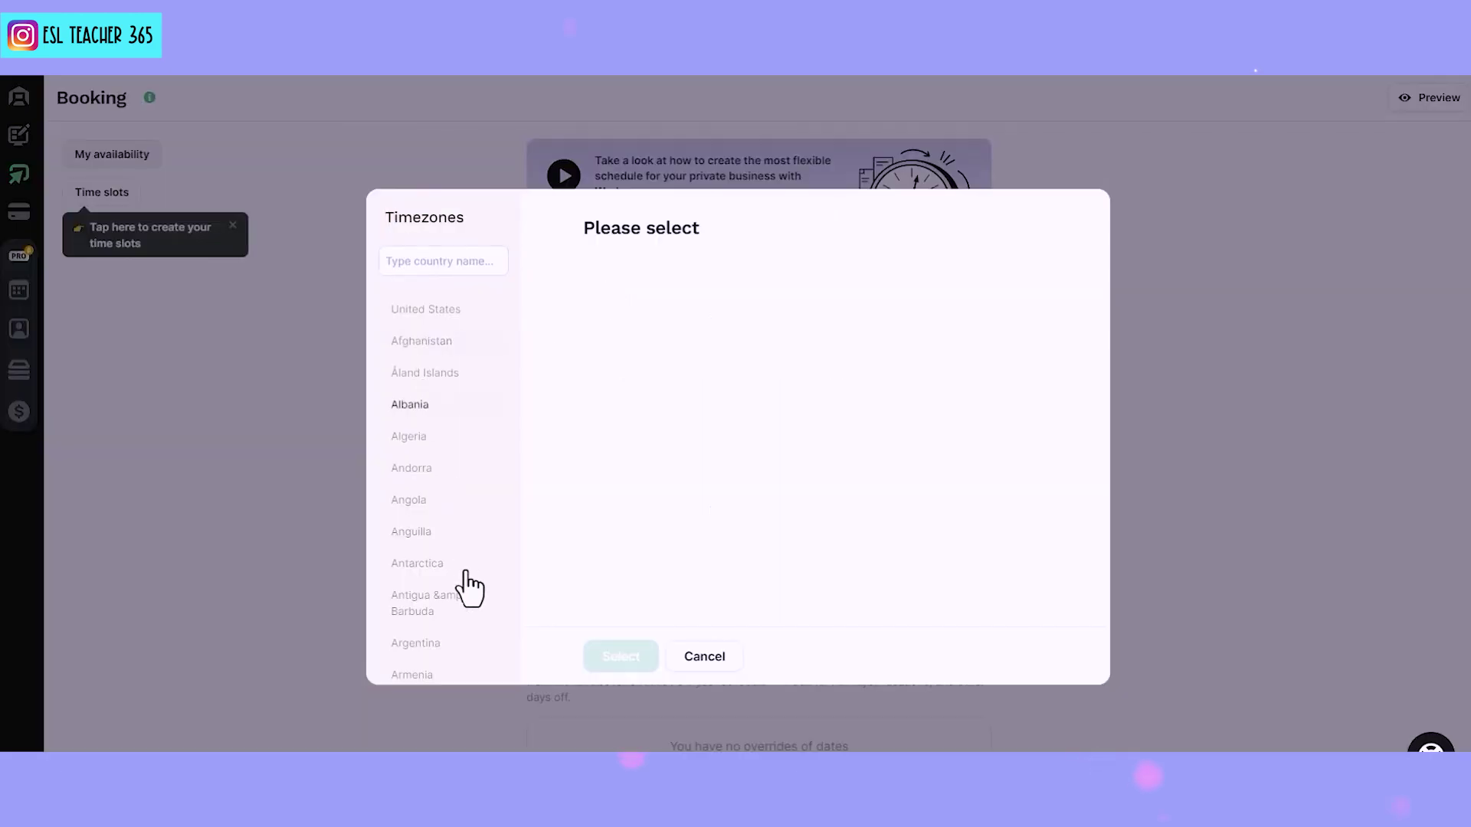
click(709, 657)
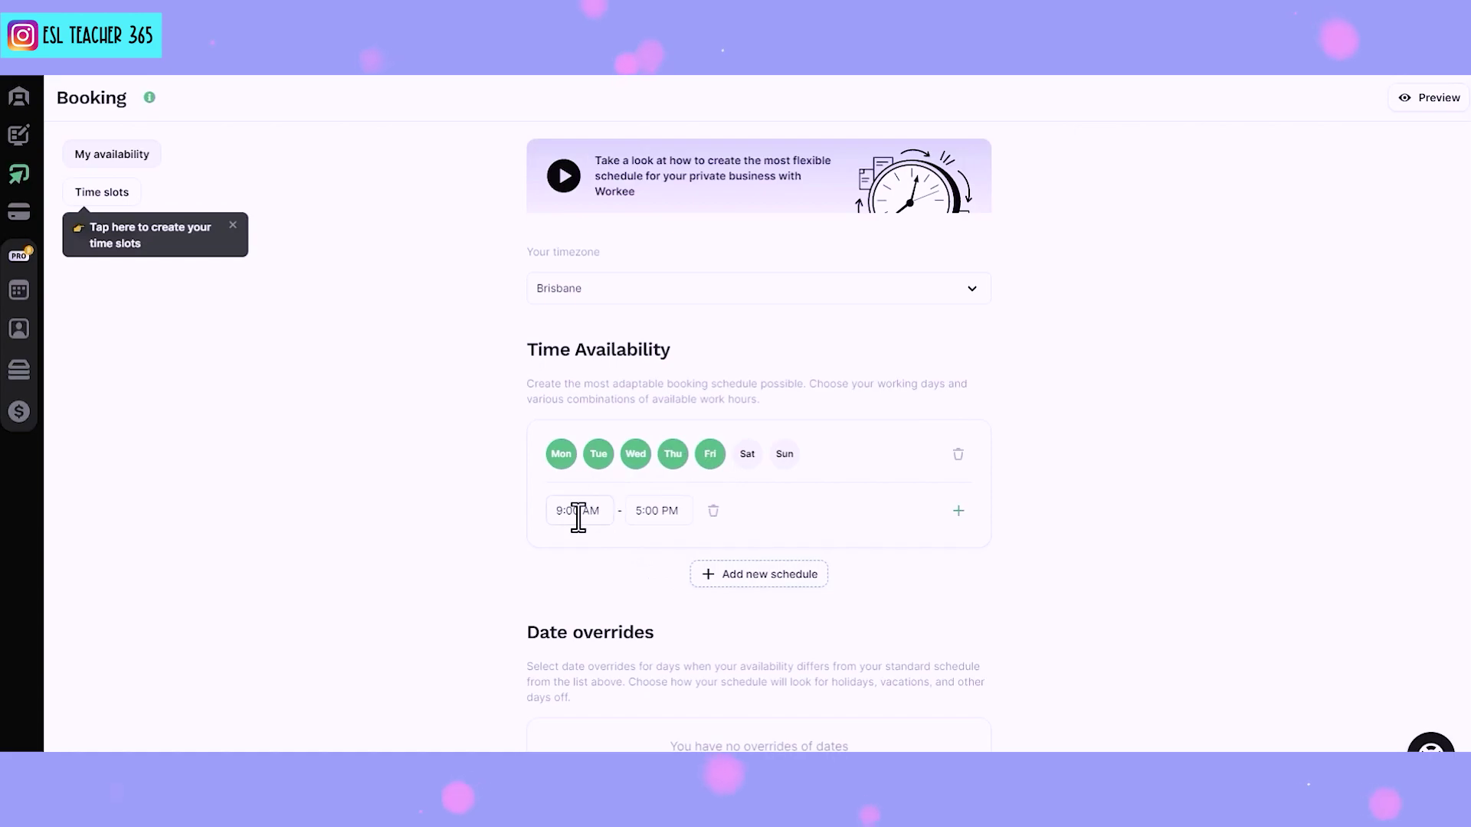
click(758, 574)
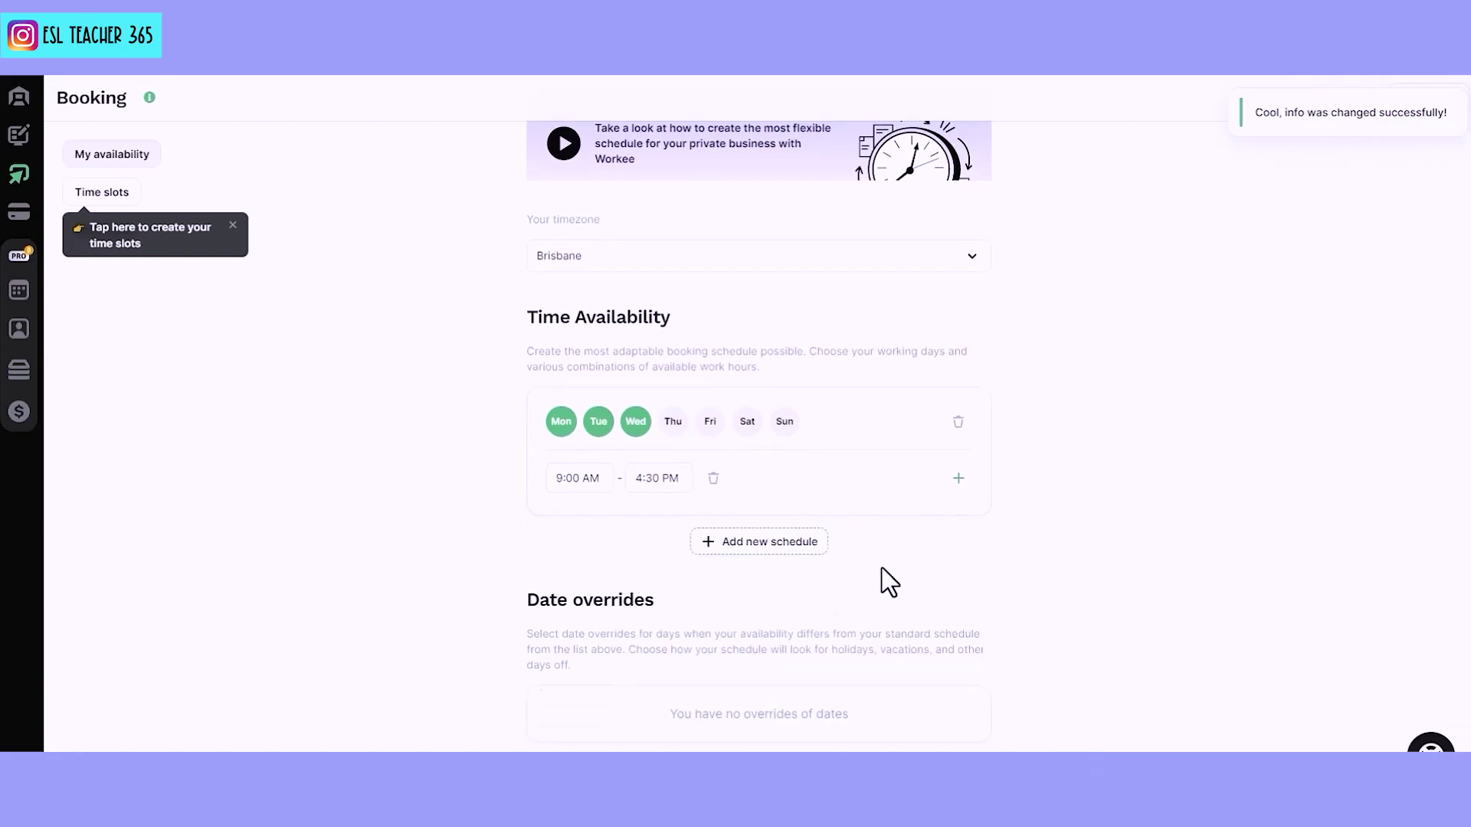
- Add and save a date override that makes Jan 31, 2023 unavailable for clients
scroll(881, 582, down, 3)
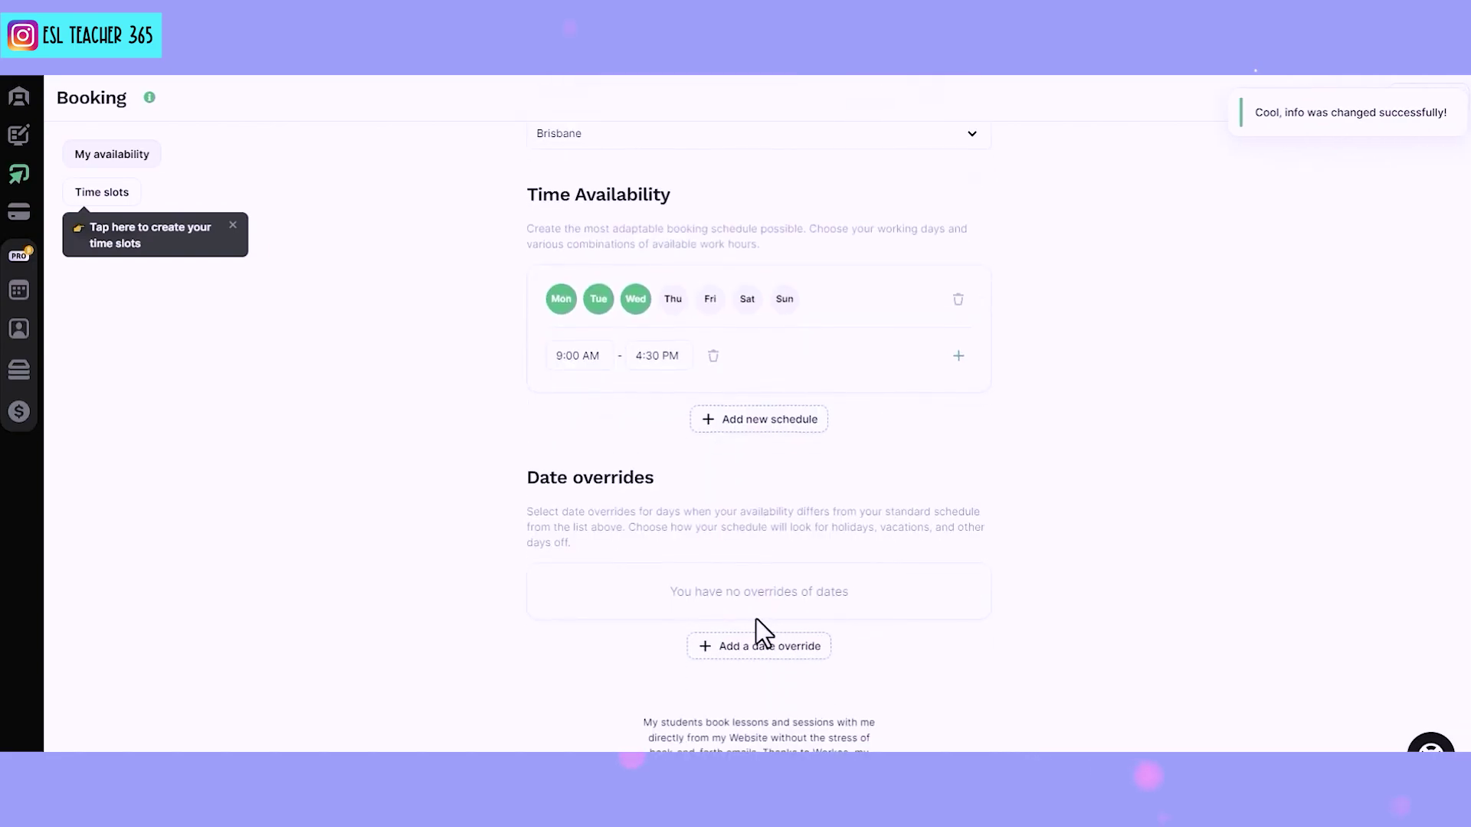
click(740, 657)
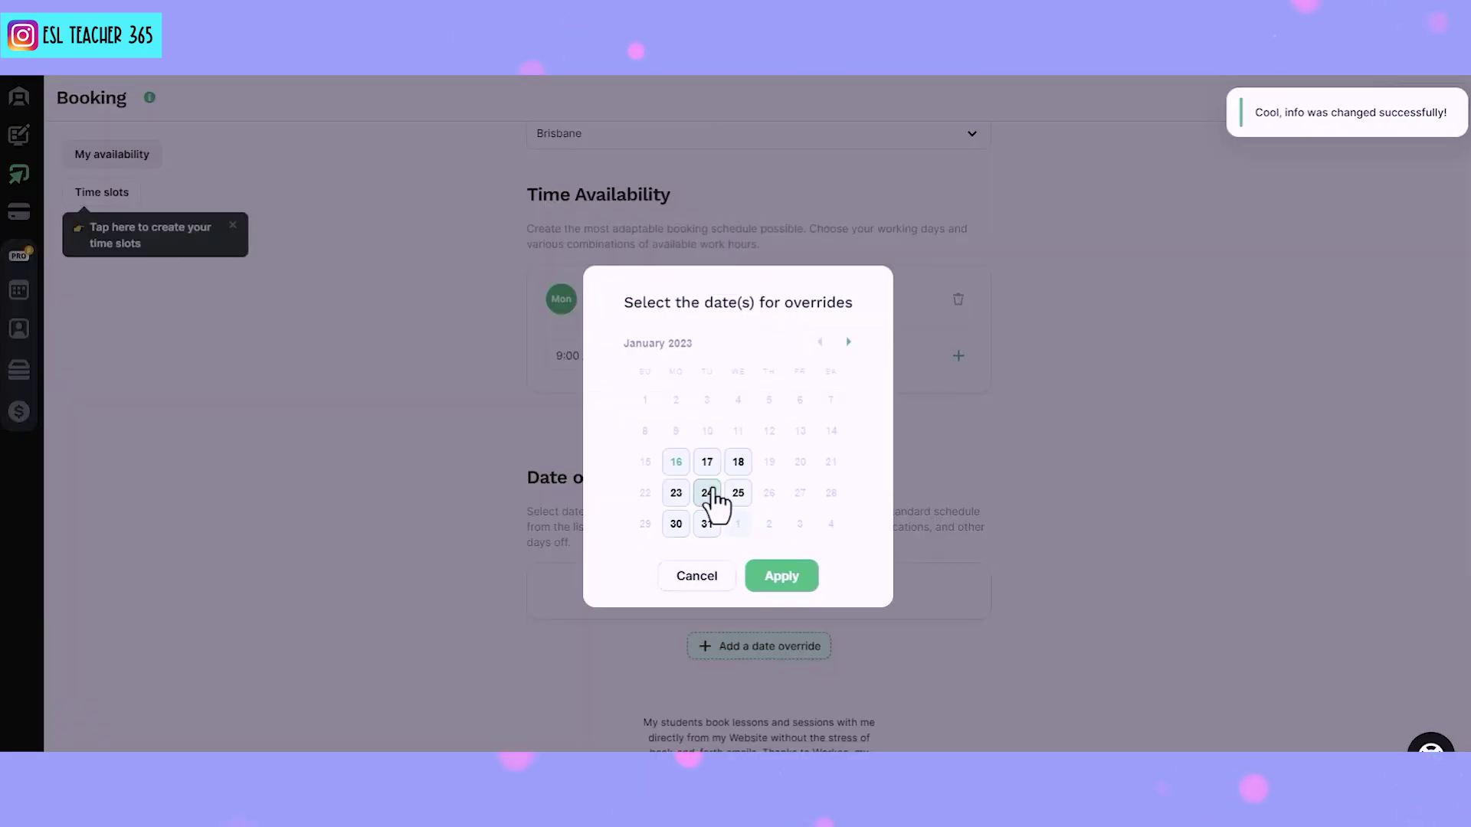
click(707, 526)
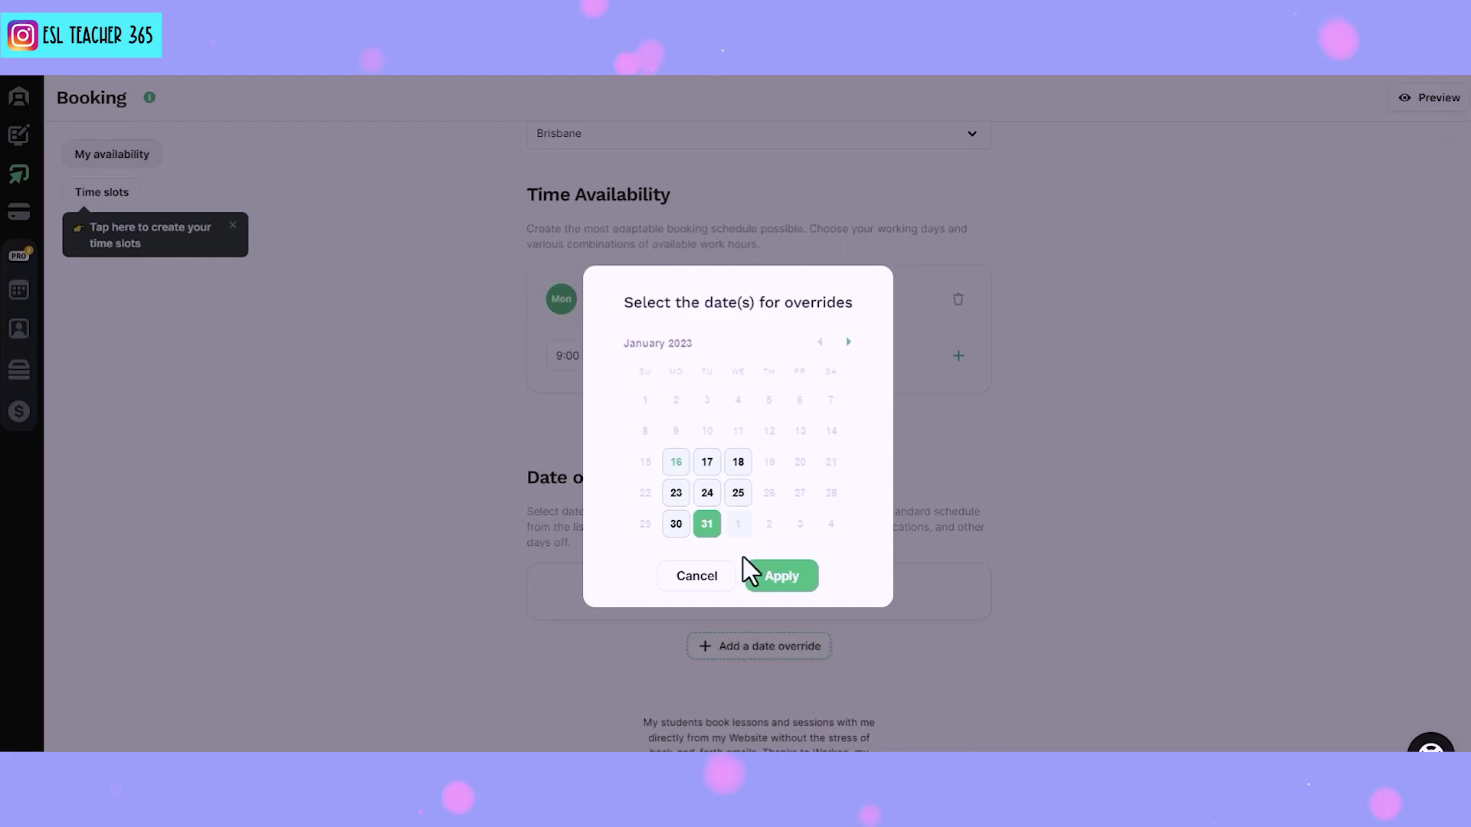
click(781, 582)
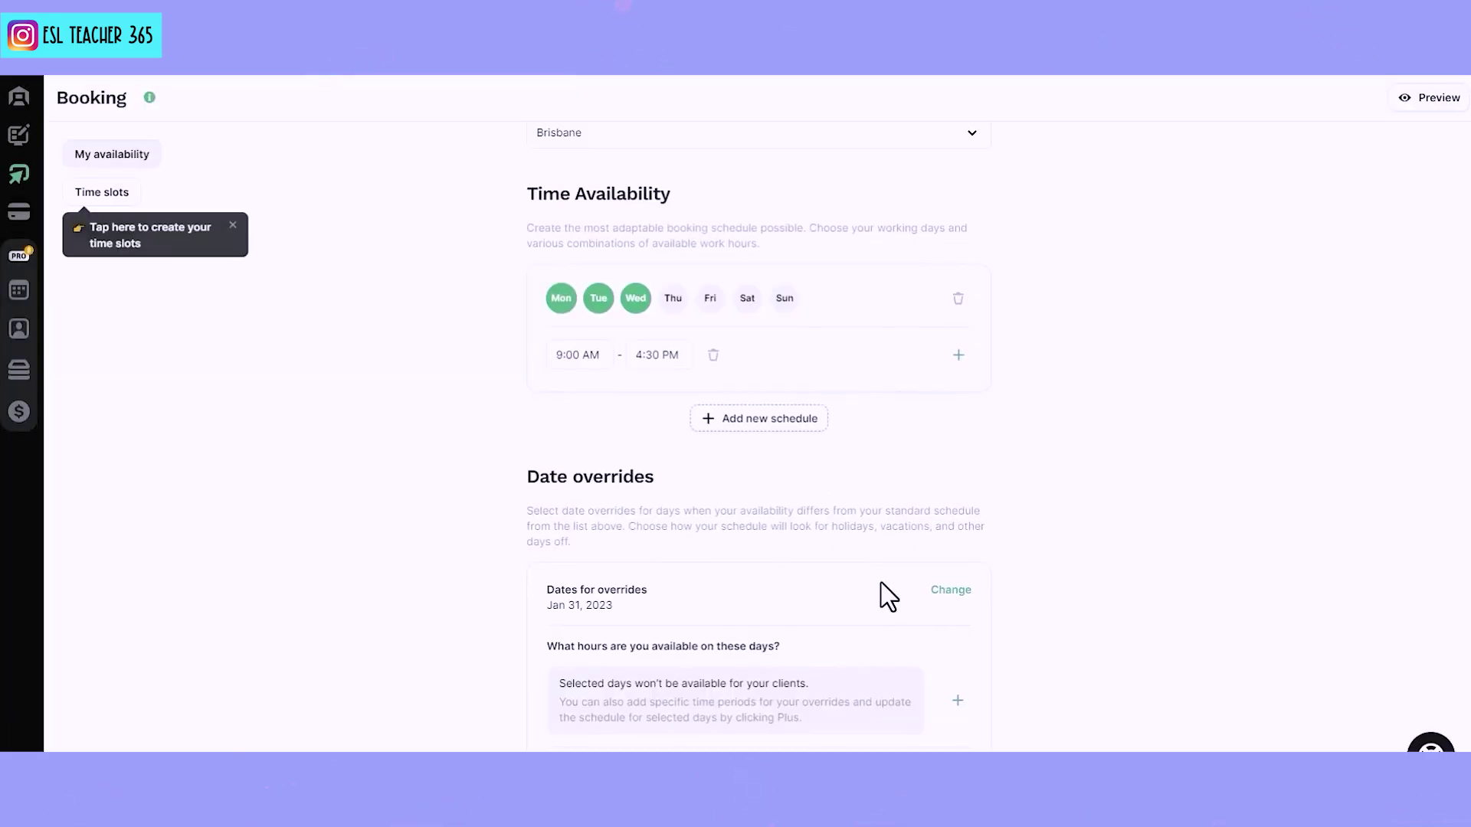
scroll(880, 582, down, 2)
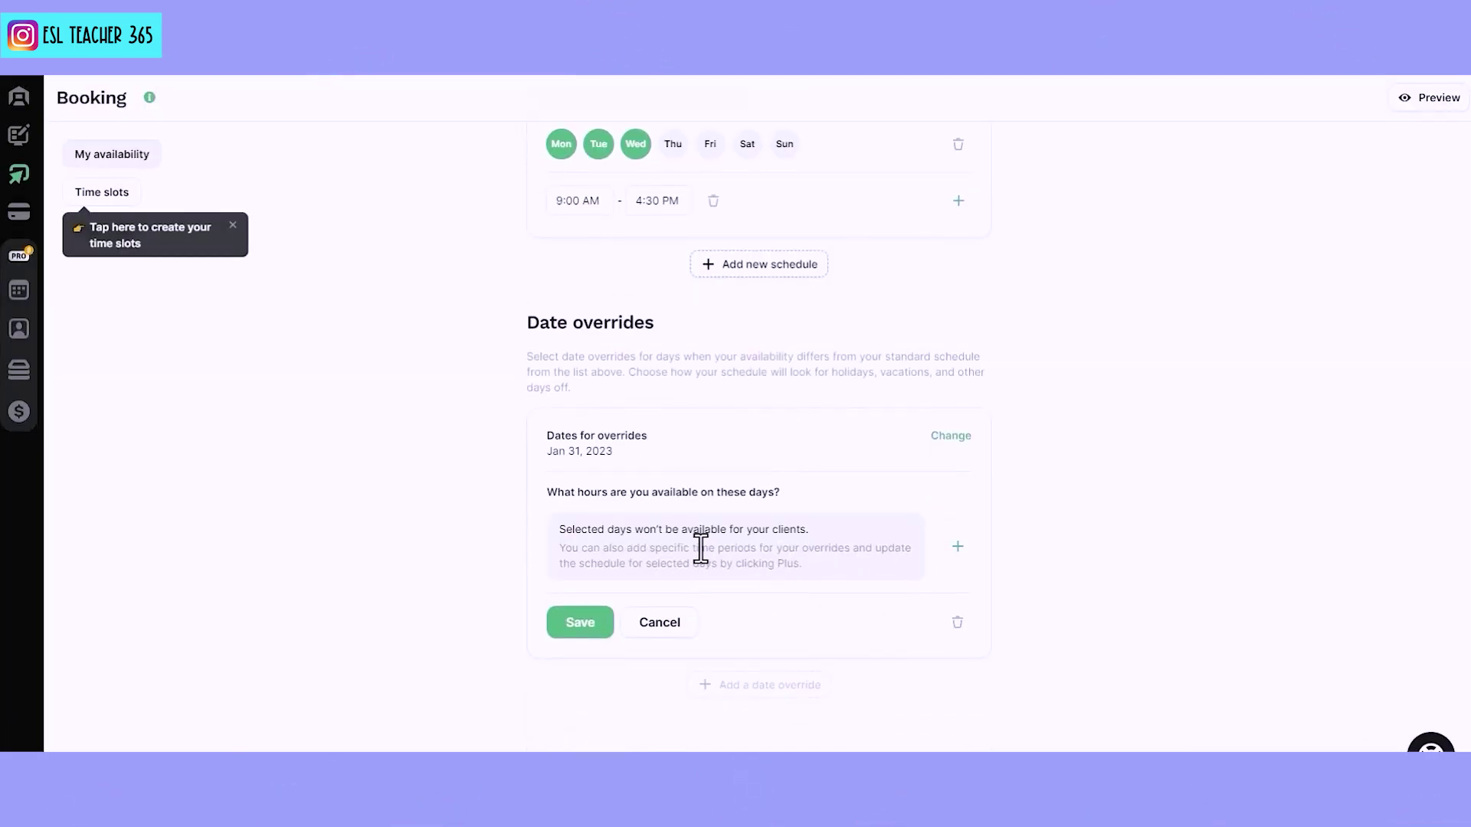
scroll(796, 624, down, 2)
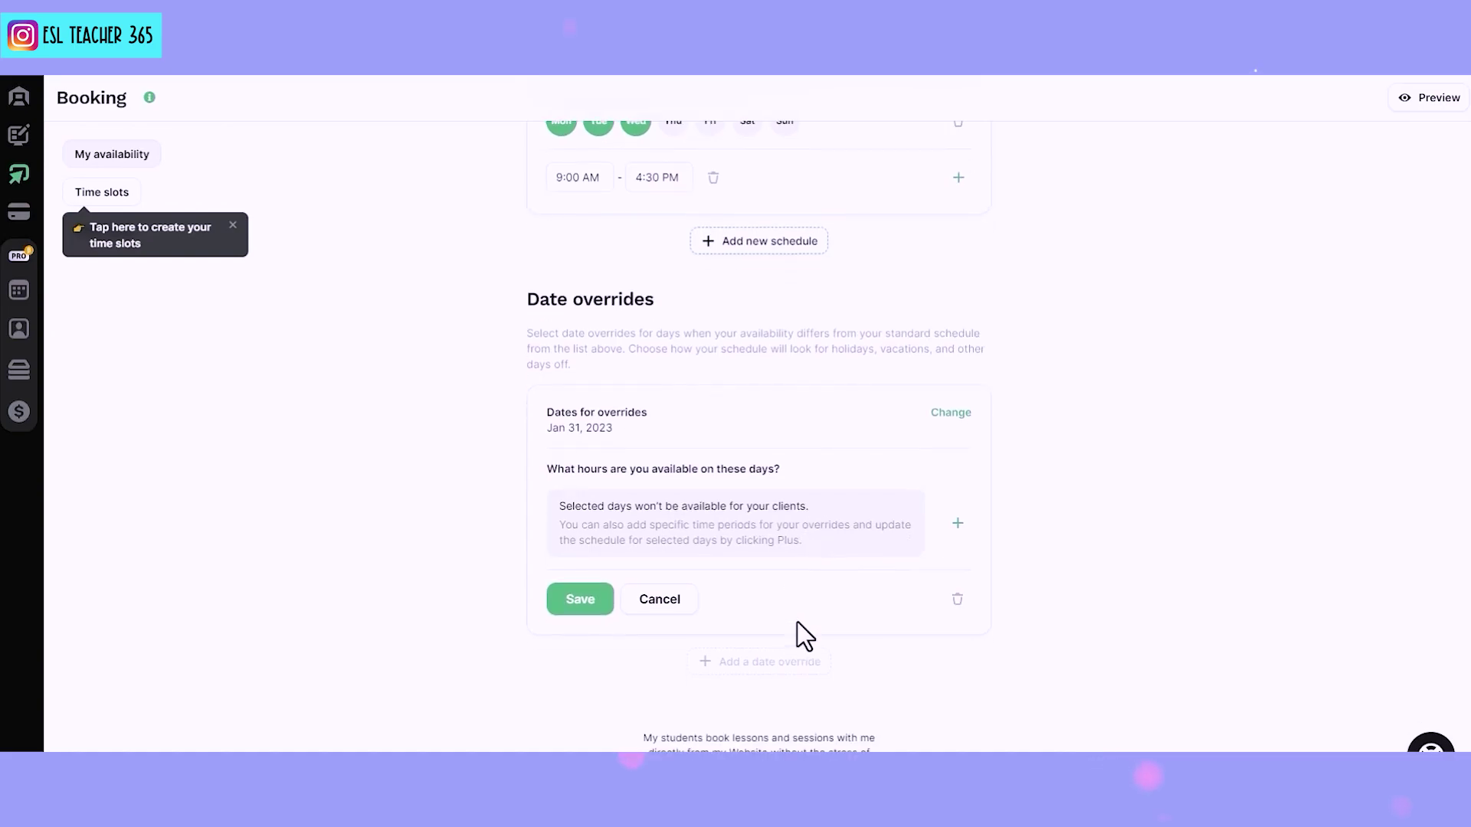
click(579, 468)
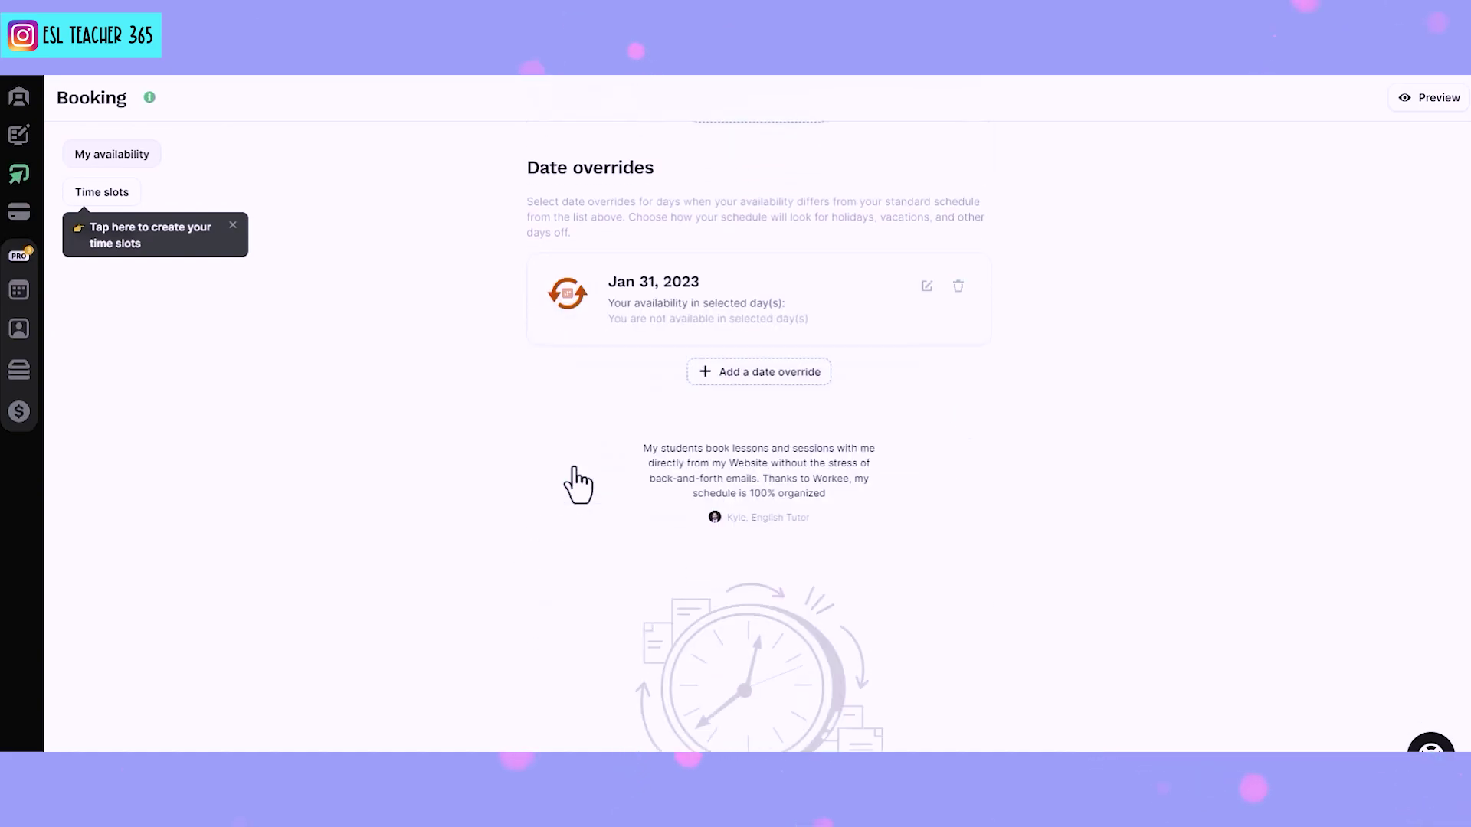
- Start a new booking time slot named "1 Hour lesson" with a description of a 1 hour lesson with the teacher from ESL Teacher 365
click(107, 196)
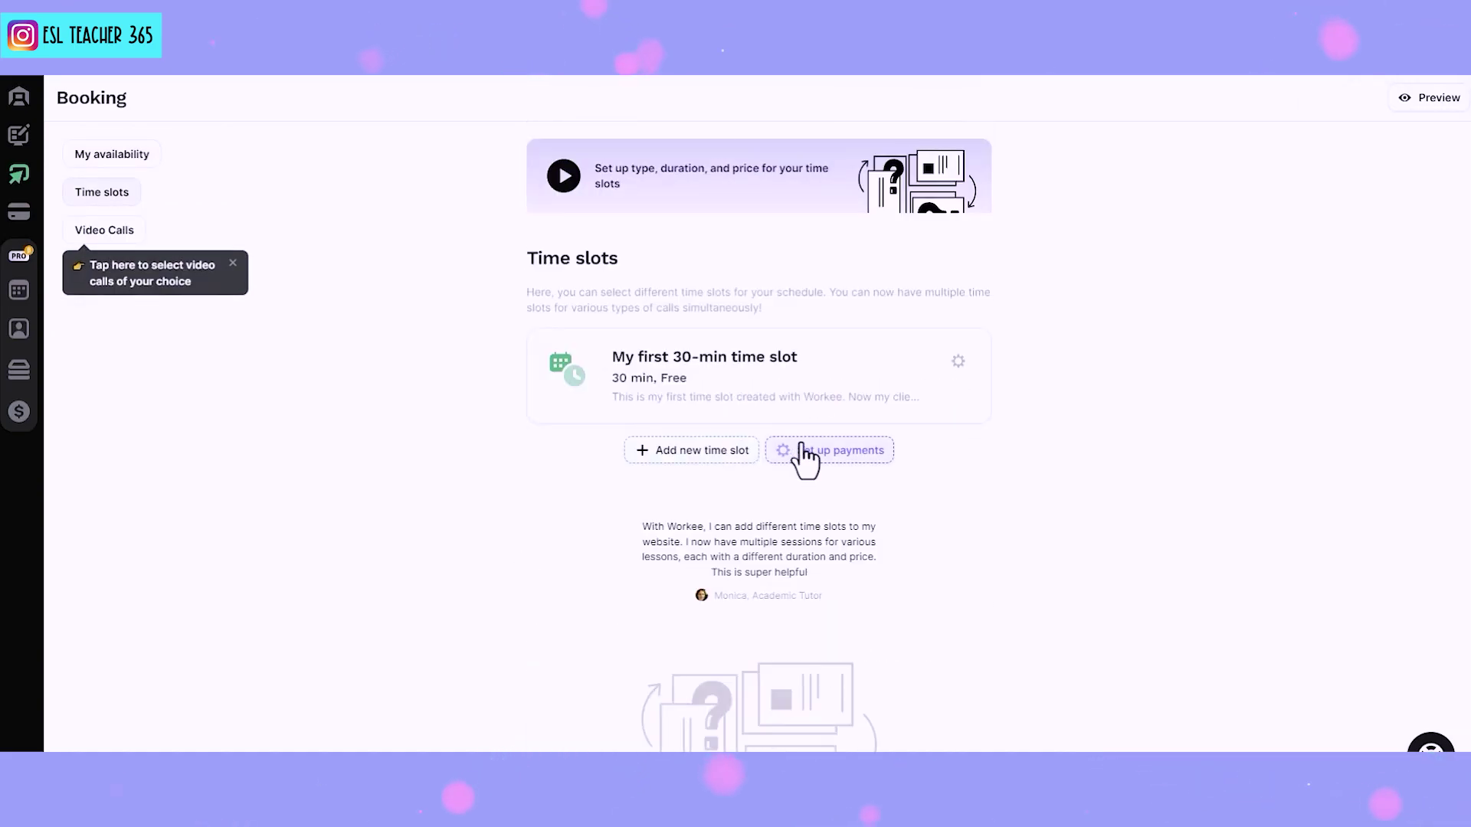
click(705, 453)
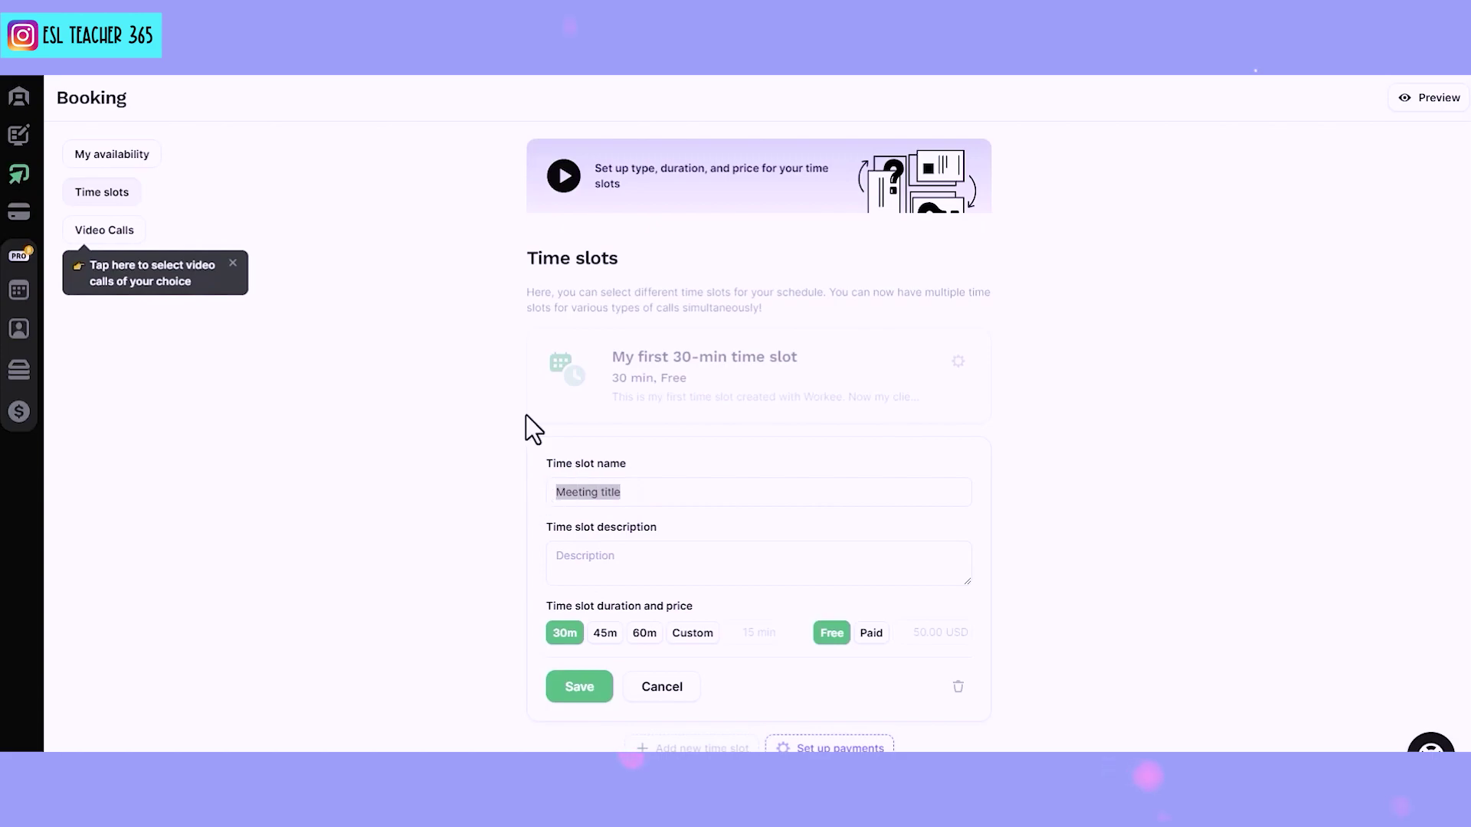
text(1 Hour lesson)
click(617, 569)
text(1 hour lesson with Jamie from ESL Teacher 3)
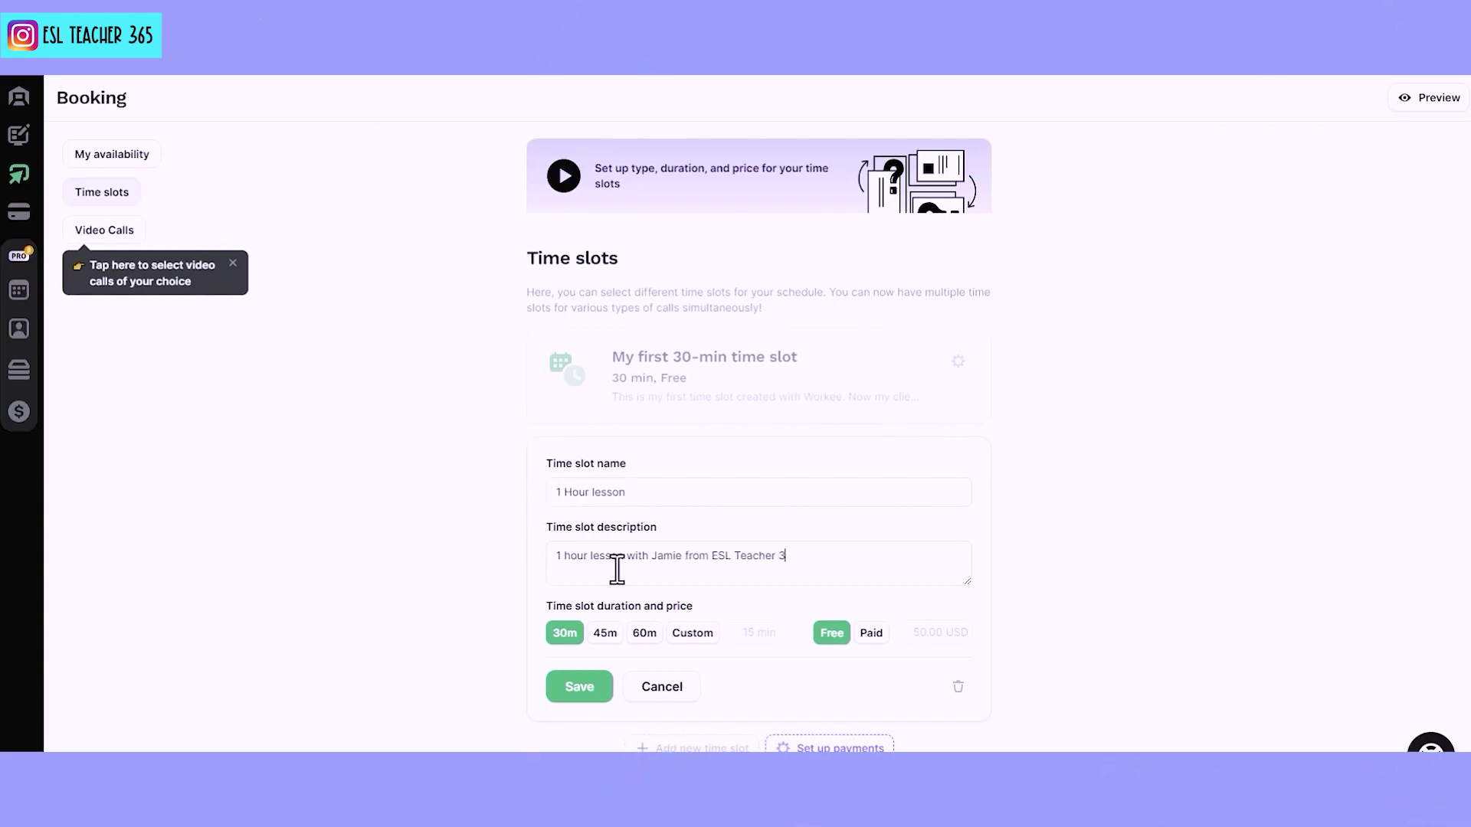
text(65)
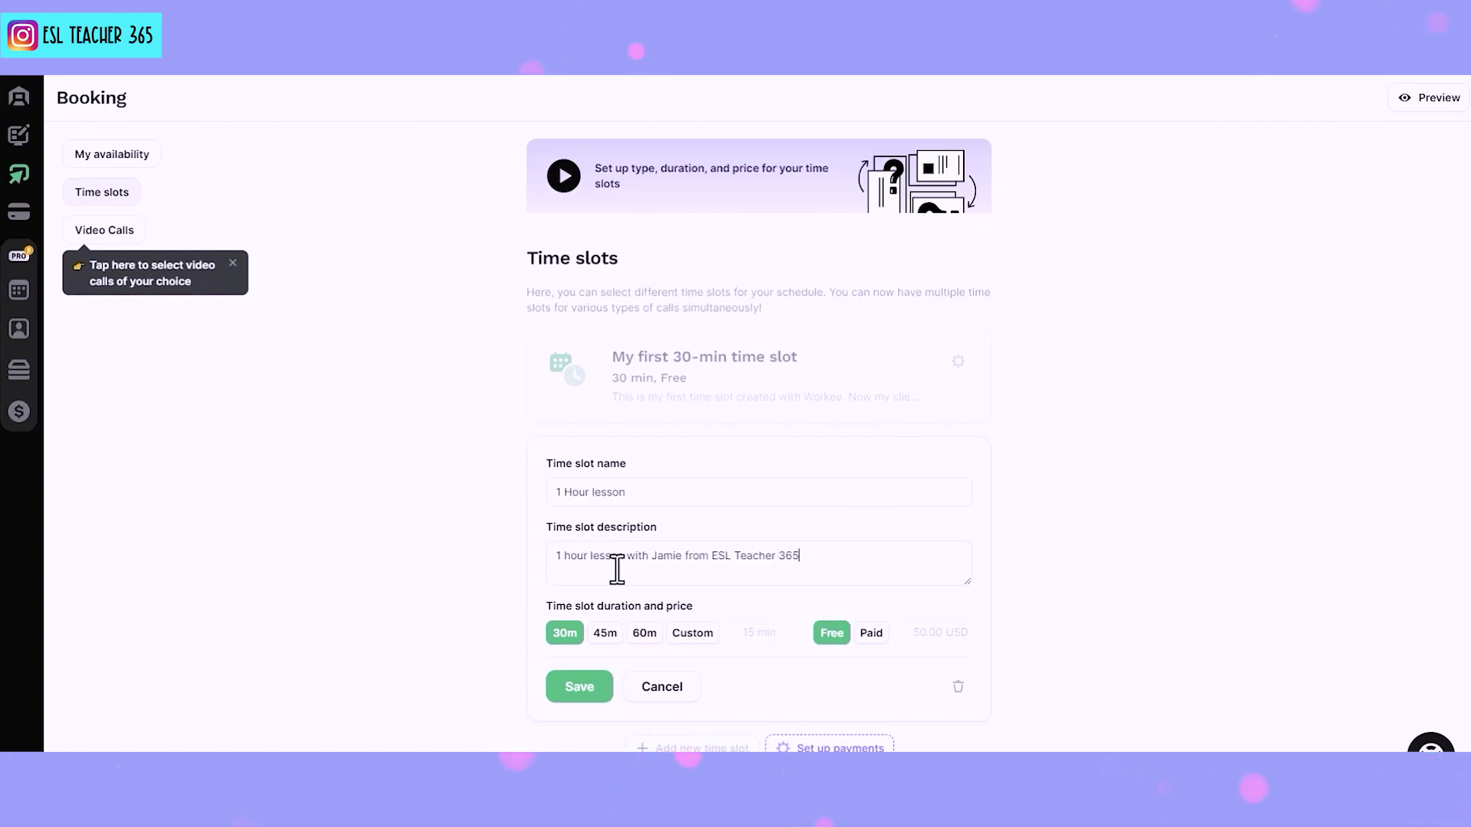
text(.)
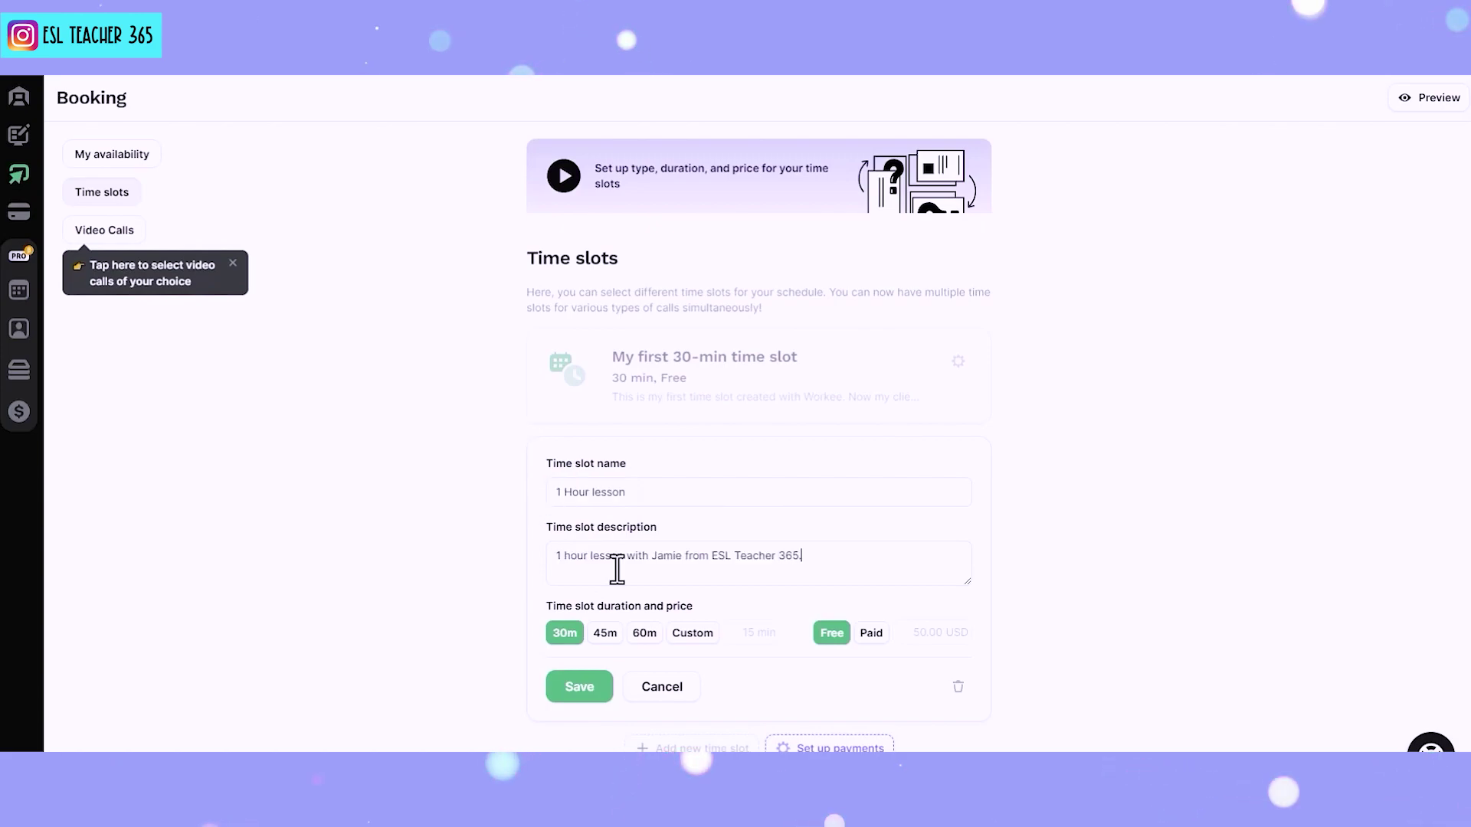
- Set the lesson duration to 60m, try to make the time slot paid, and postpone connecting Stripe
click(646, 643)
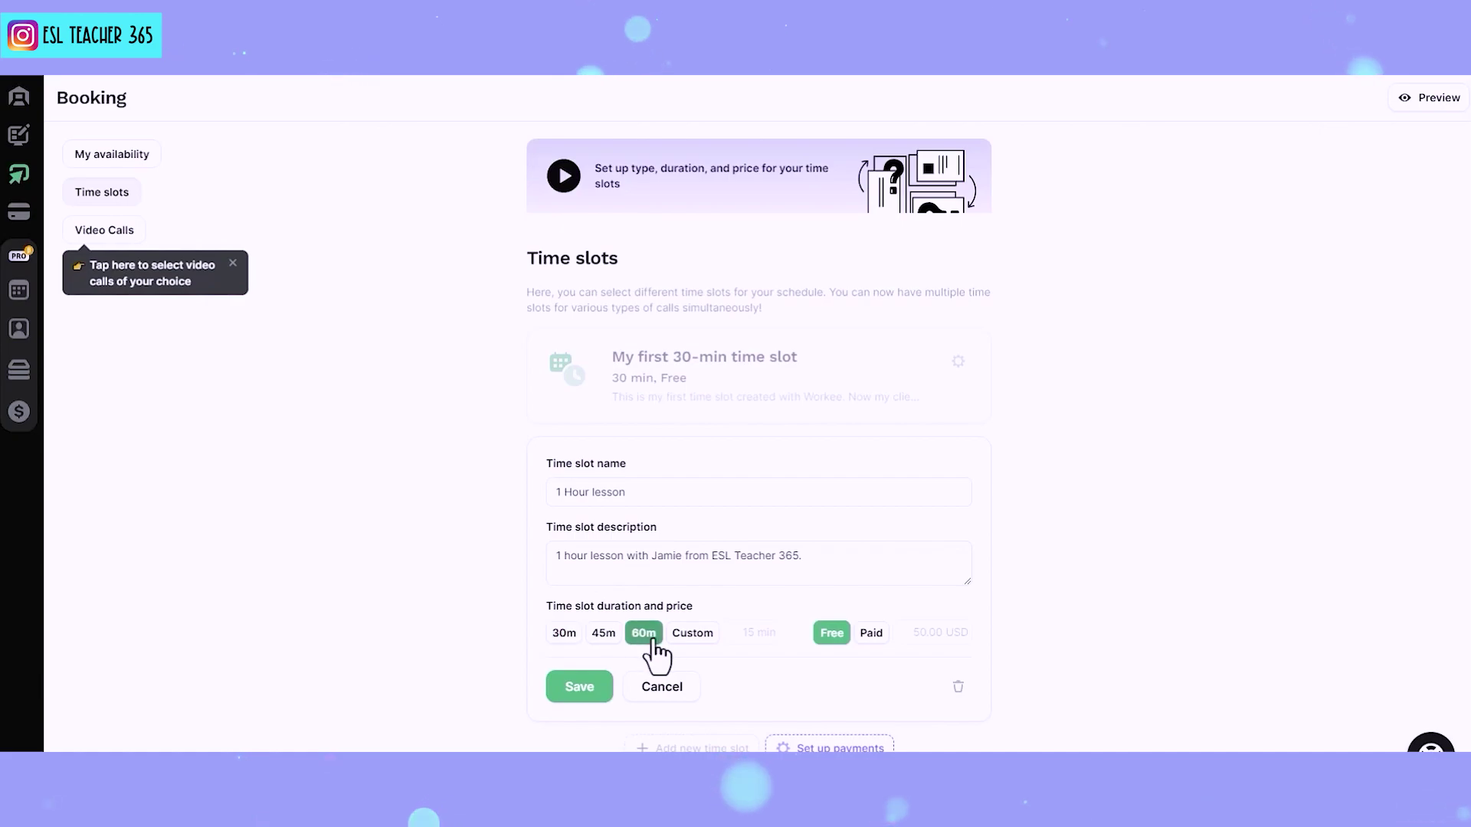
click(873, 636)
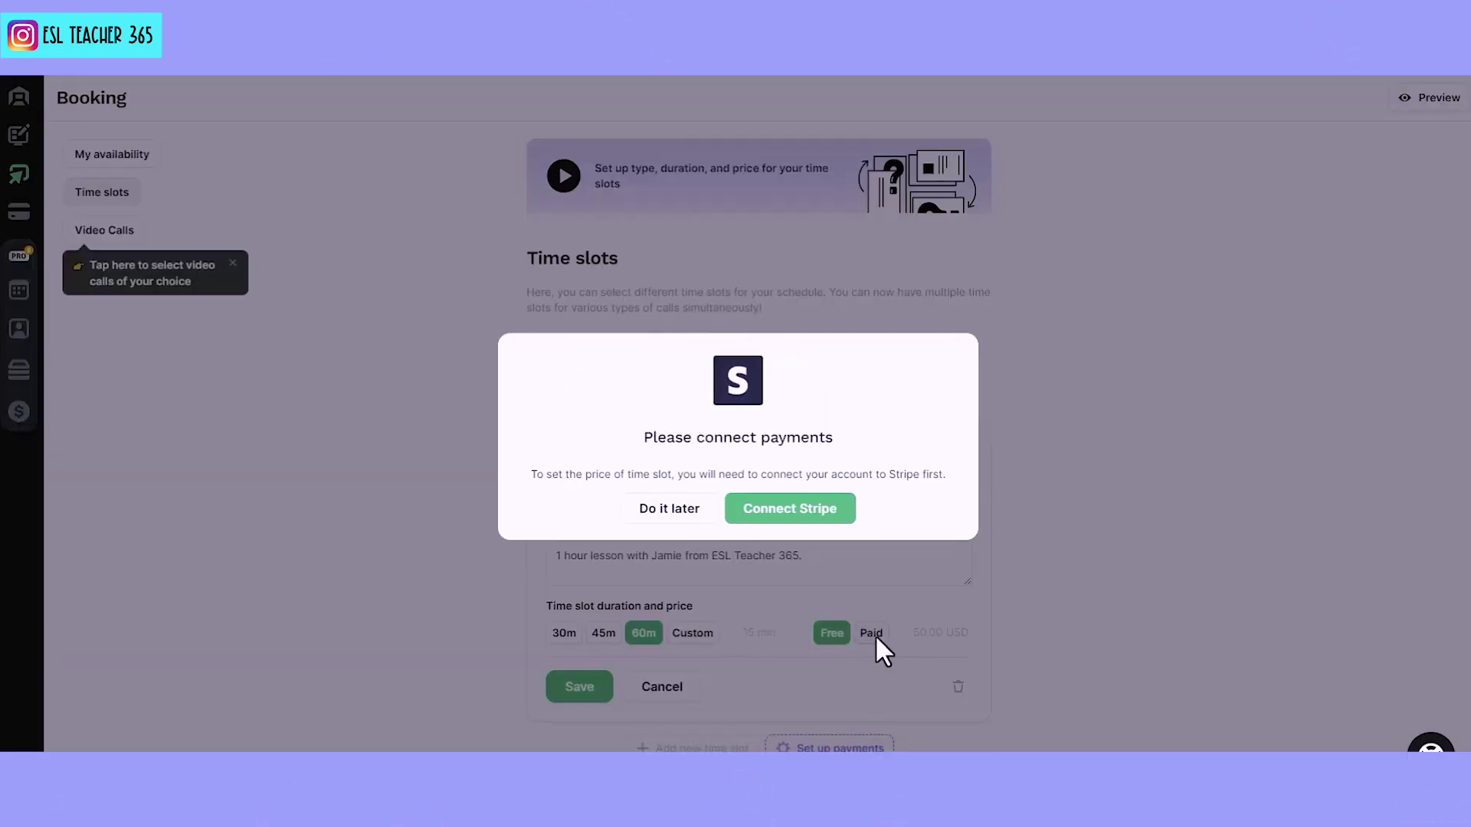
click(684, 515)
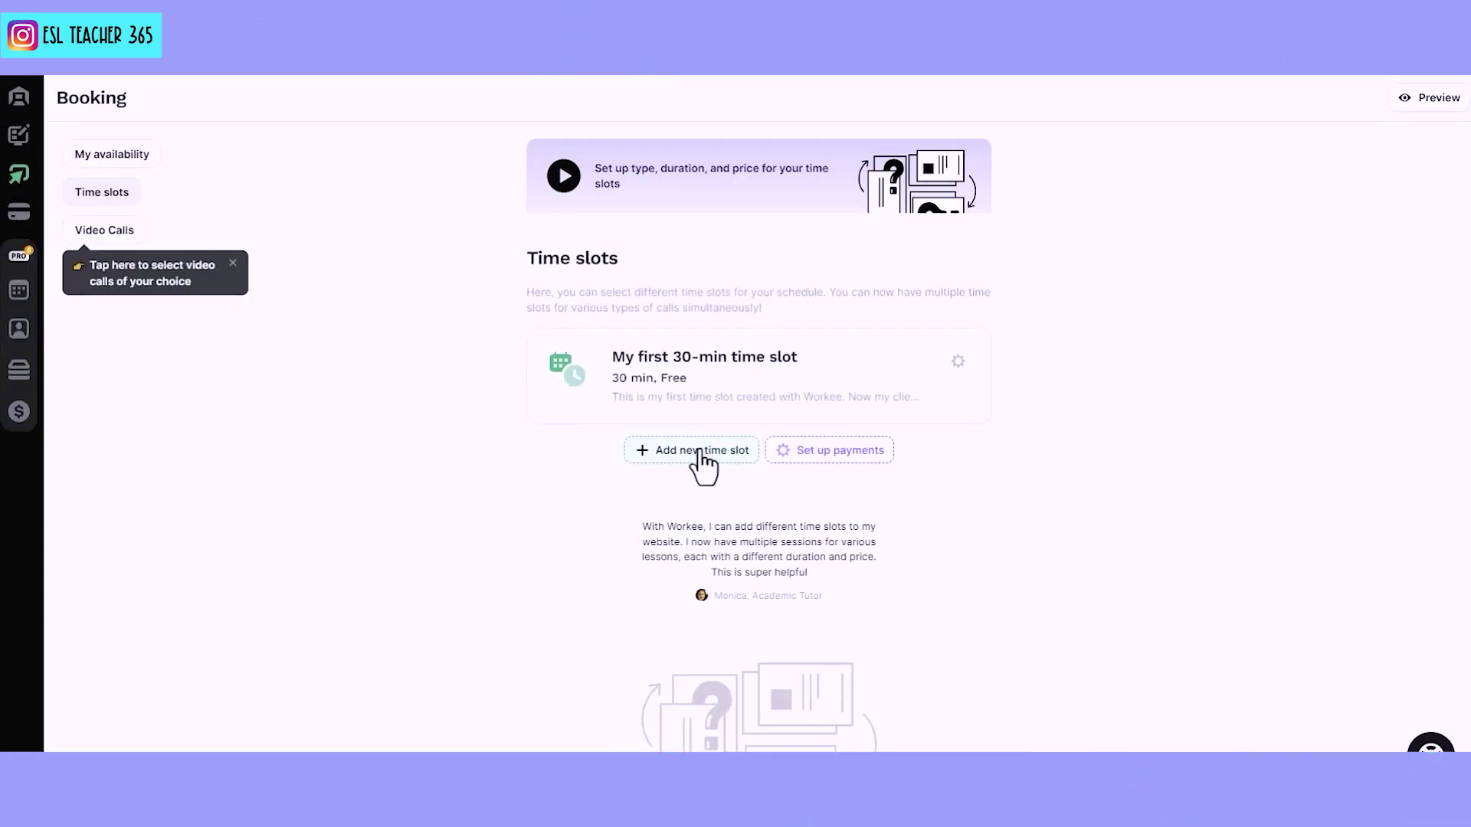
- Add a free 30-minute slot "Free trial lesson", described as "In this lesson, I will evaluate your English level and see if you are a good fit for my classes."
click(695, 452)
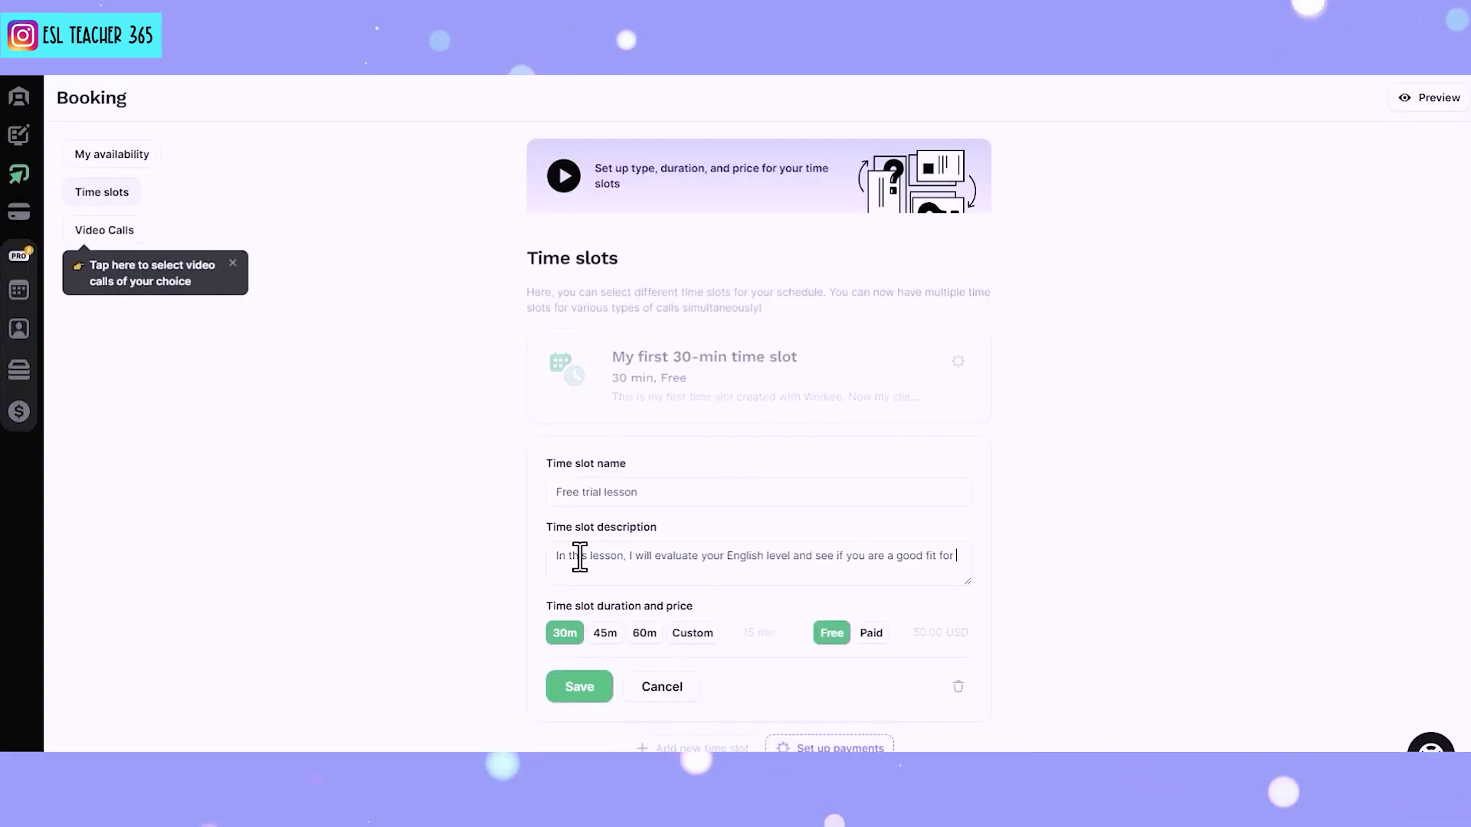
text(my classes.)
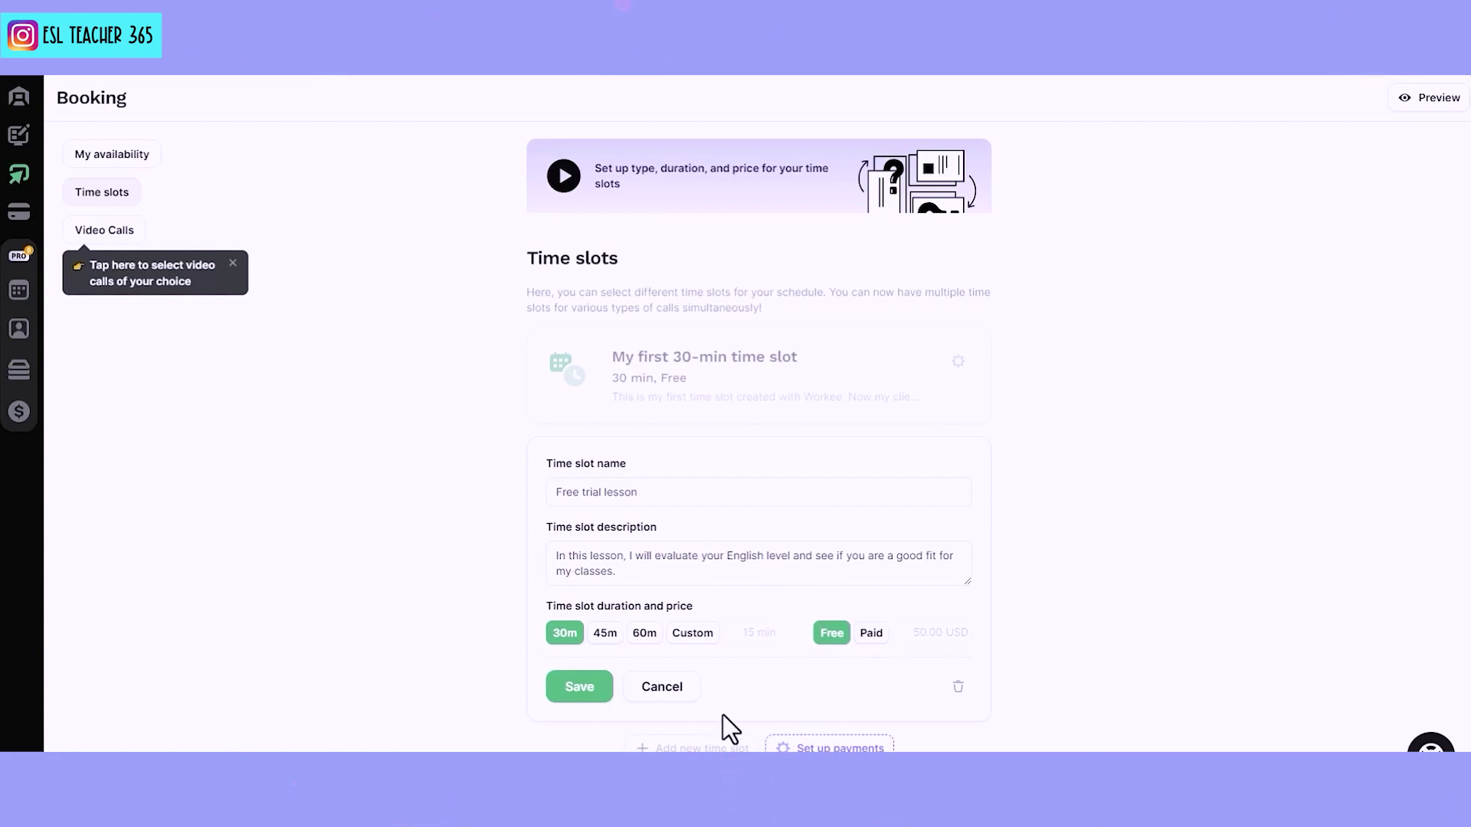
click(587, 689)
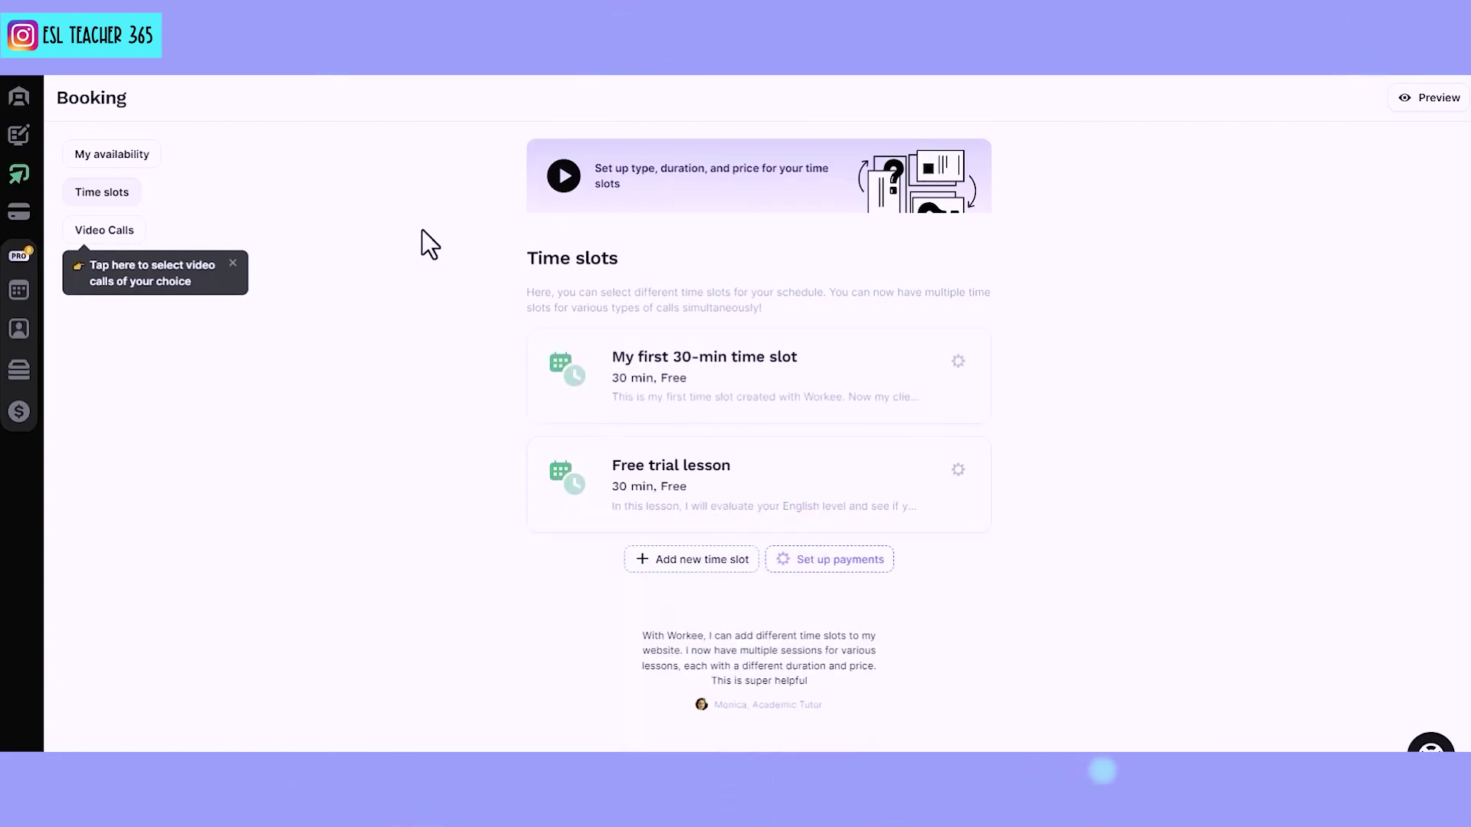
- Open the video call options and try to select Zoom as the default service, without connecting a Zoom account
click(98, 241)
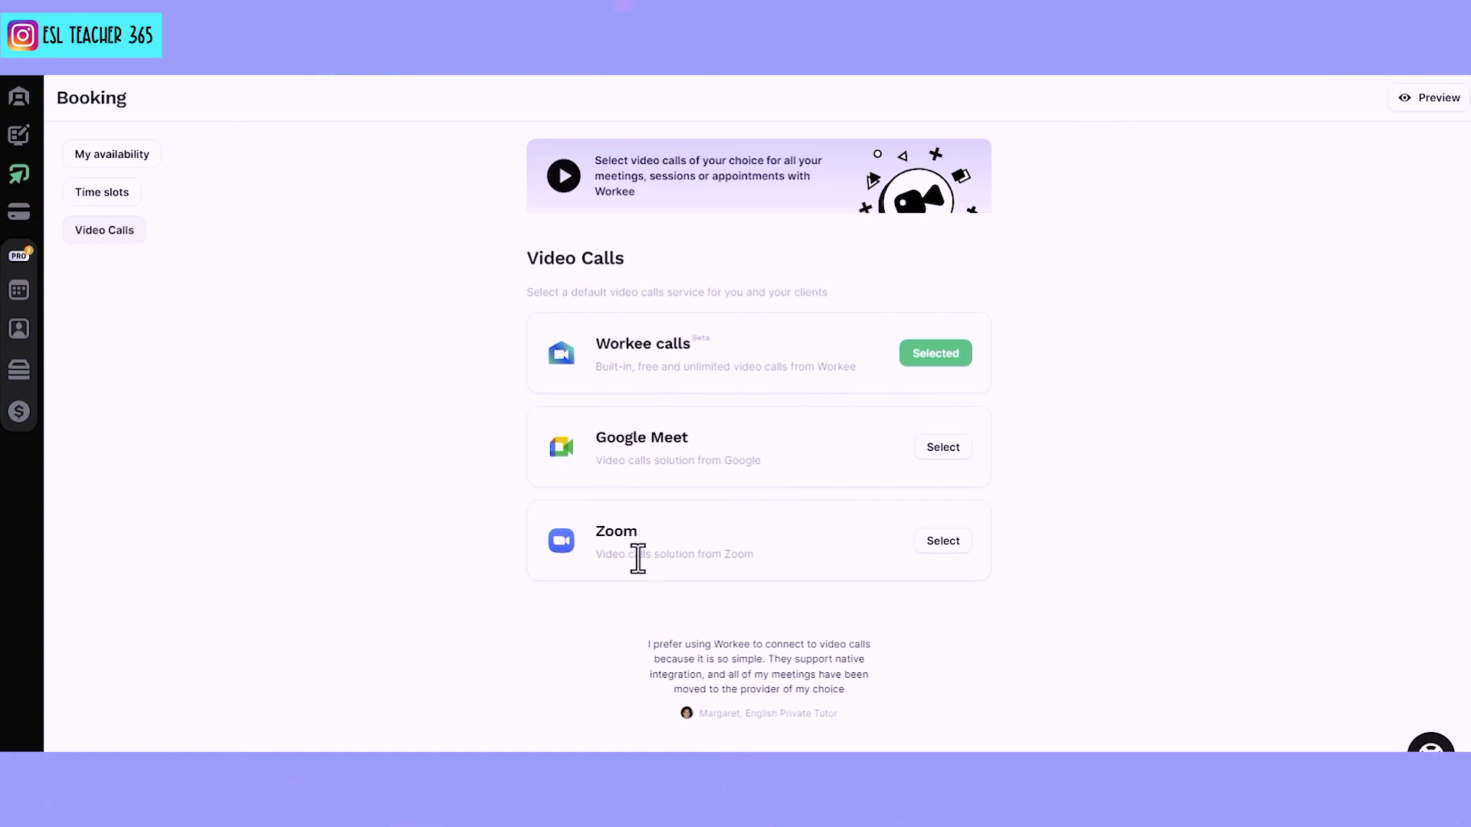
click(942, 542)
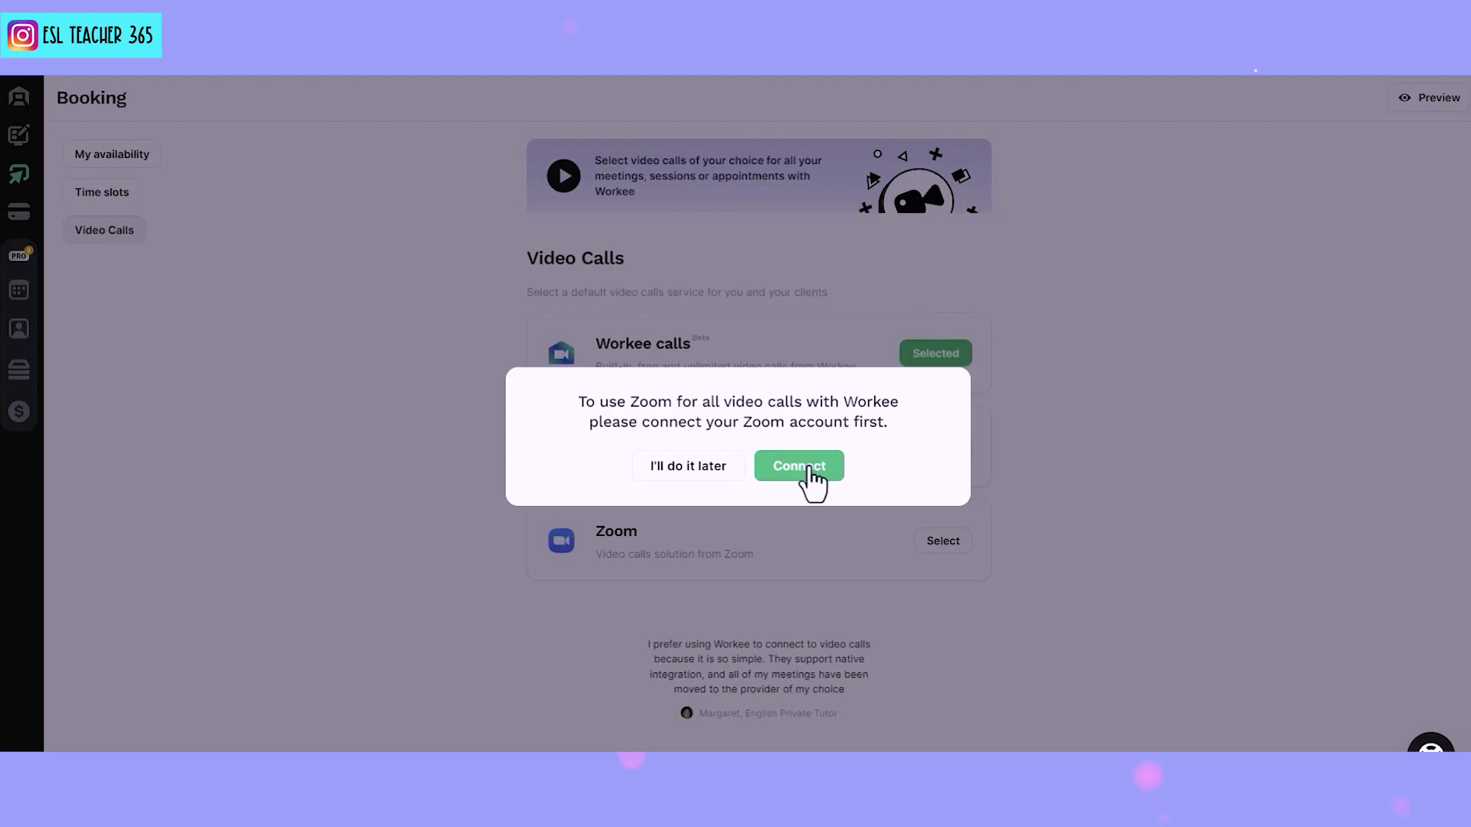
click(1034, 469)
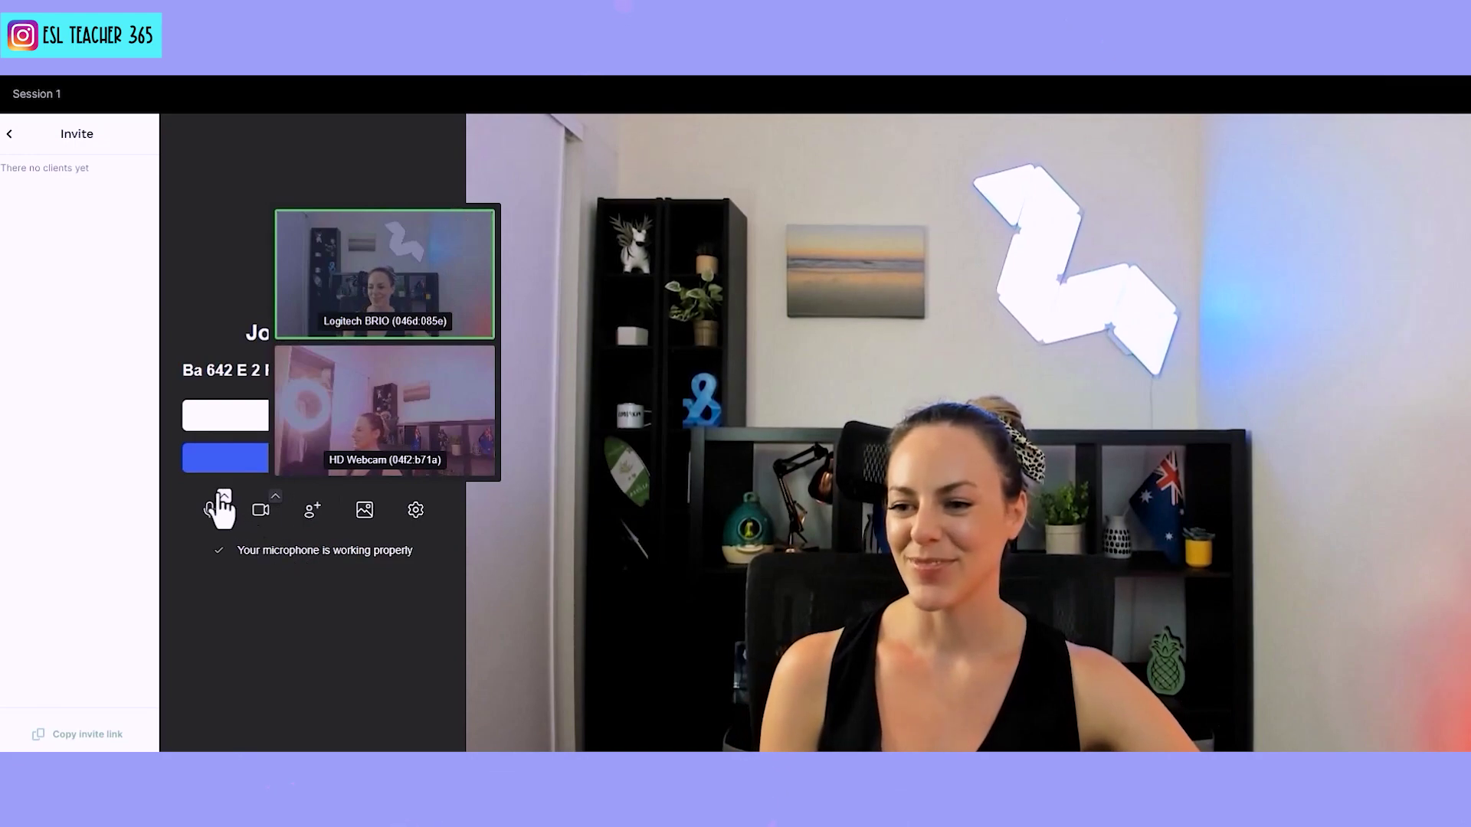
- Set the meeting microphone to Microphone (Logitech BRIO), and look at the options for inviting more people
click(223, 496)
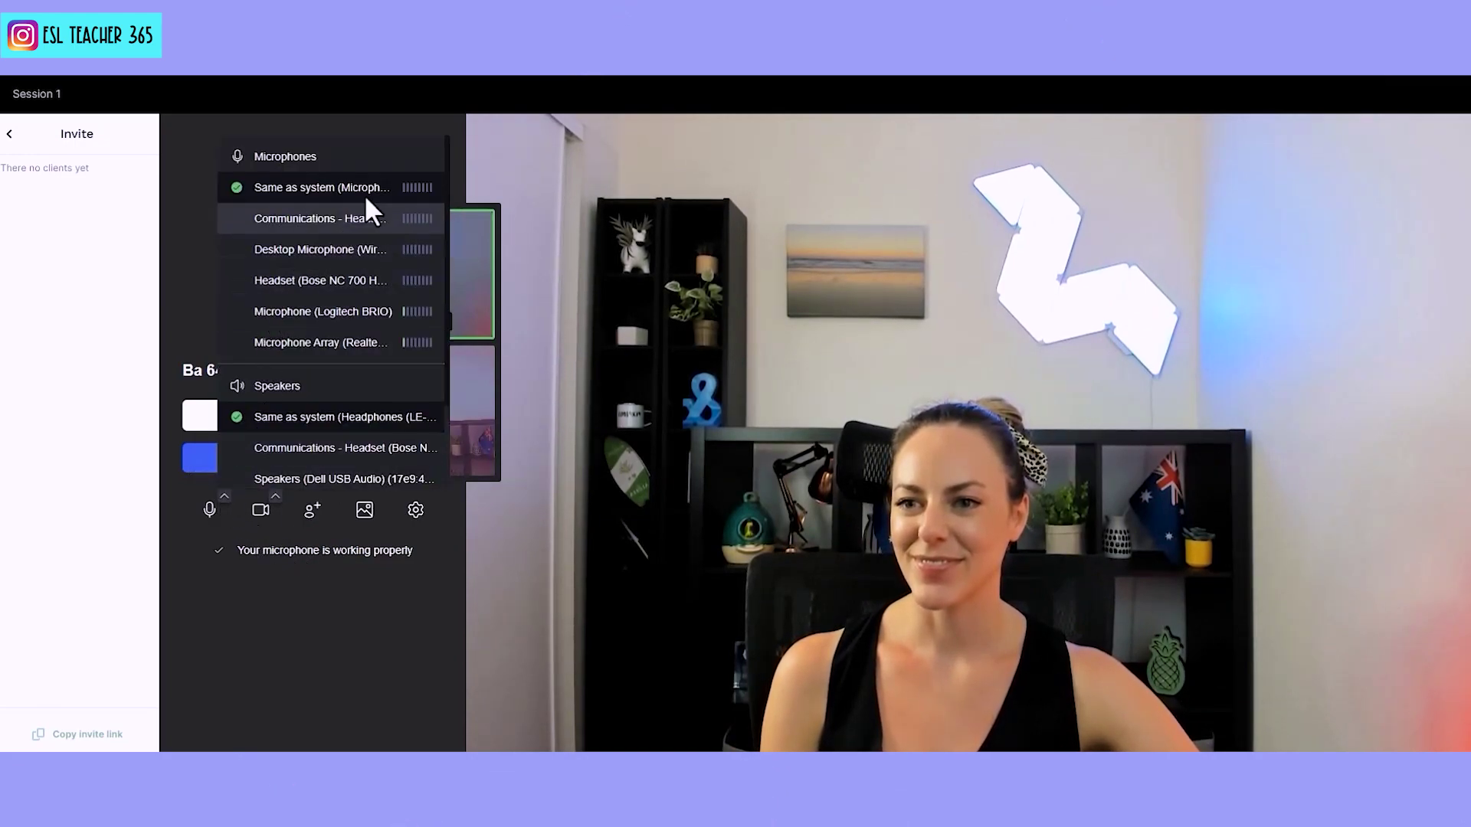
click(373, 314)
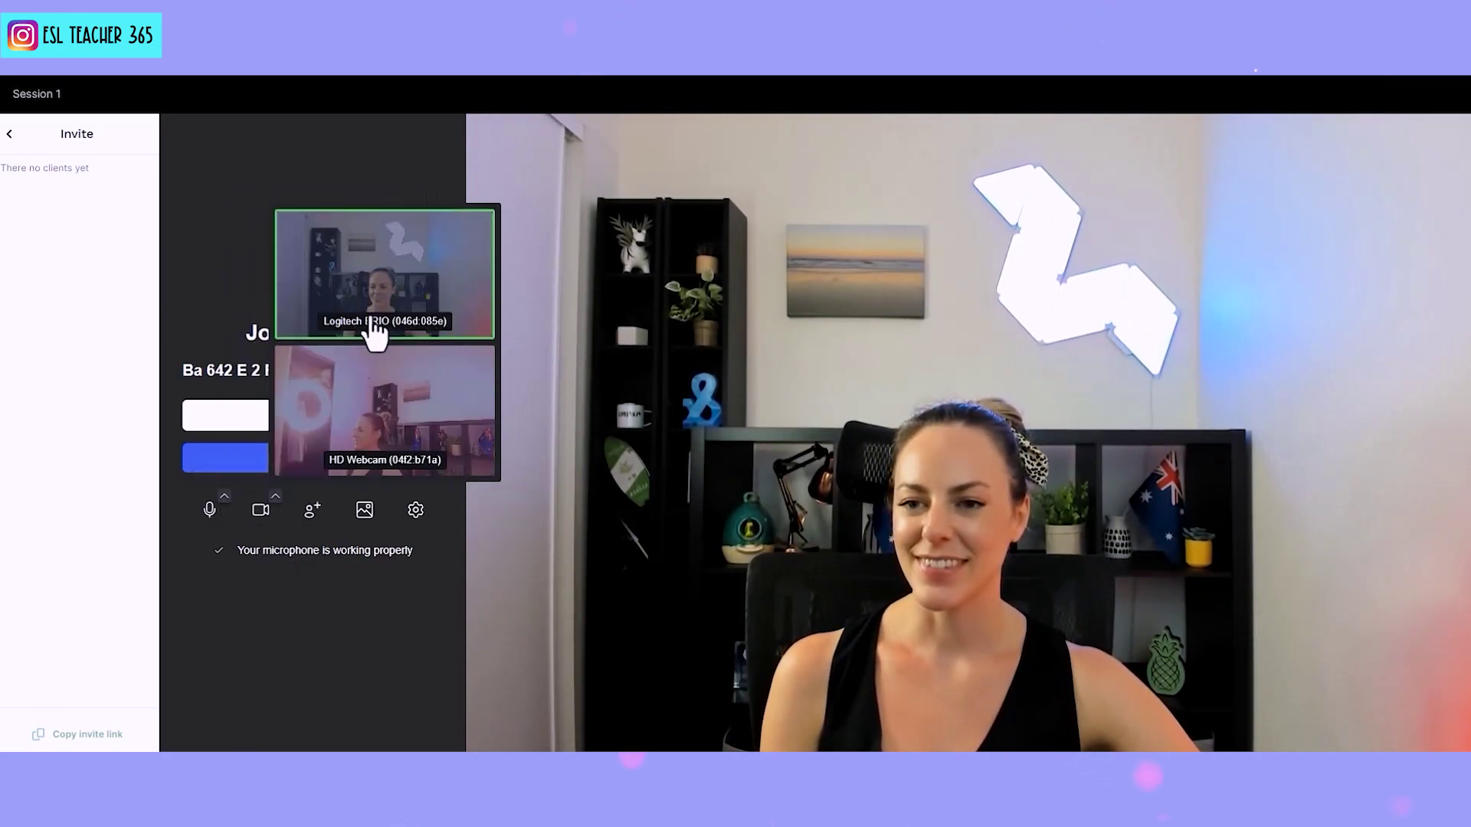
click(314, 511)
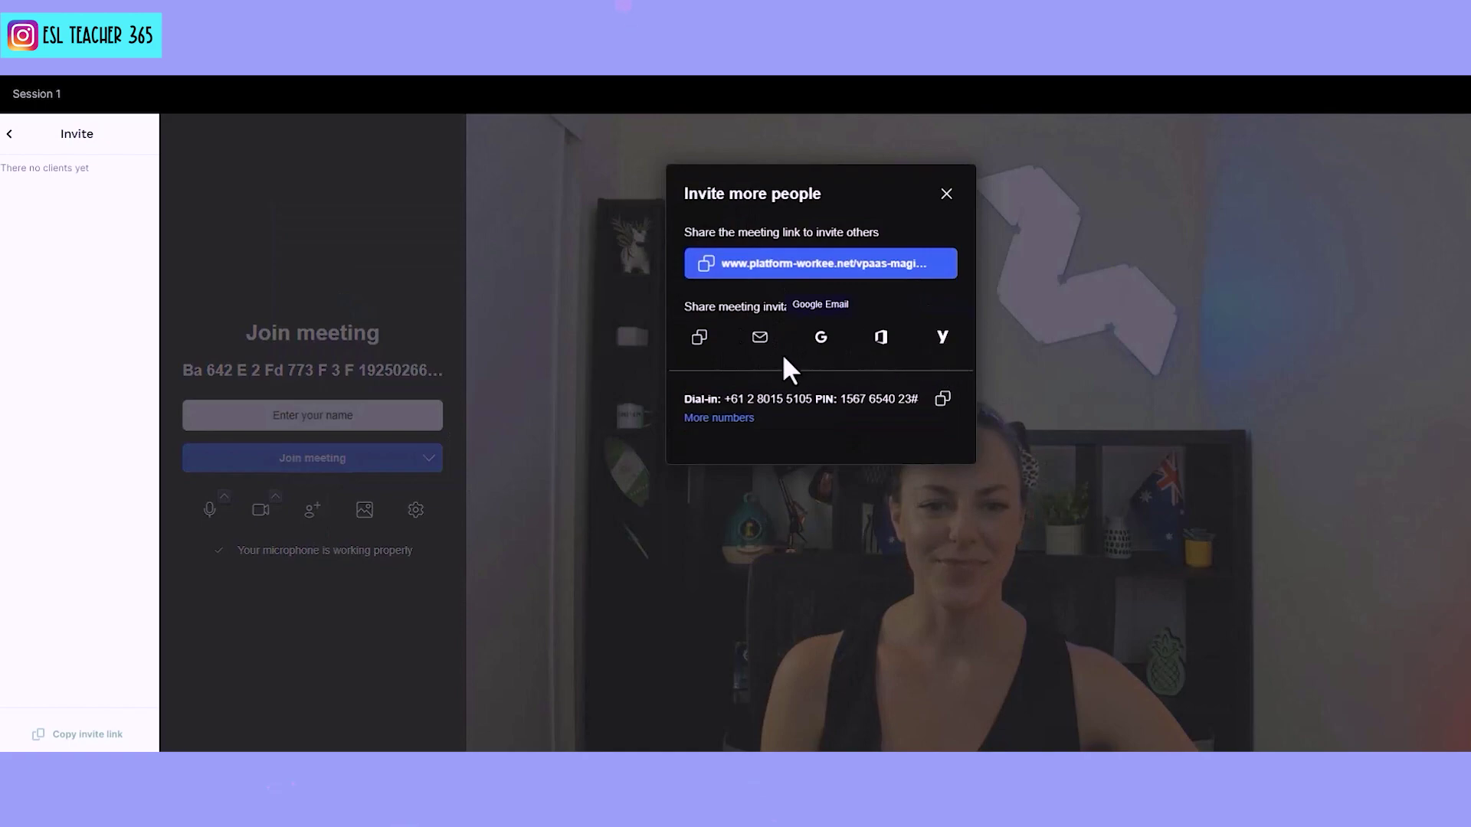
click(947, 195)
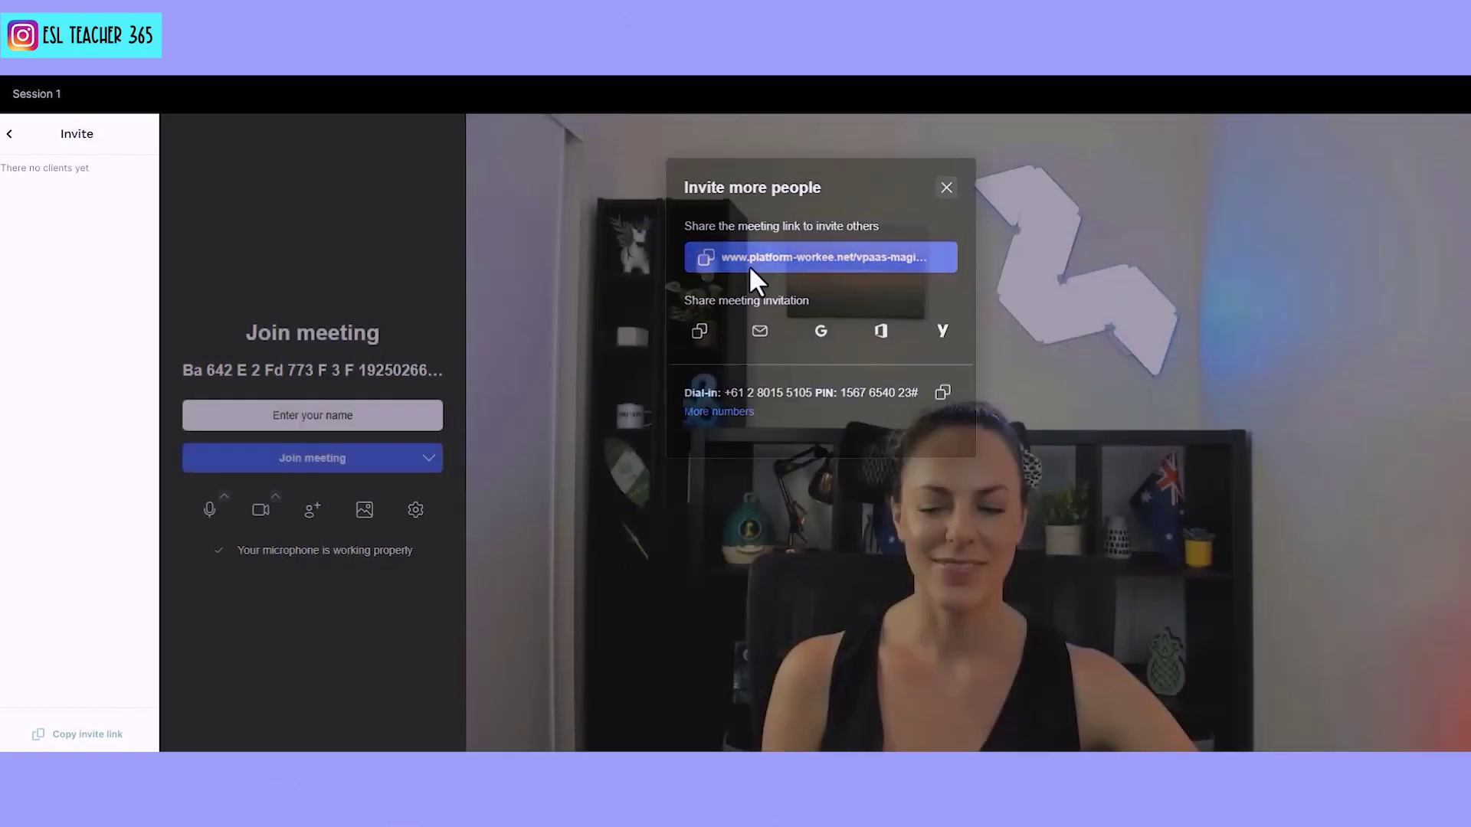
- Preview the mountain and beach virtual backgrounds, and apply None as the meeting background
click(365, 510)
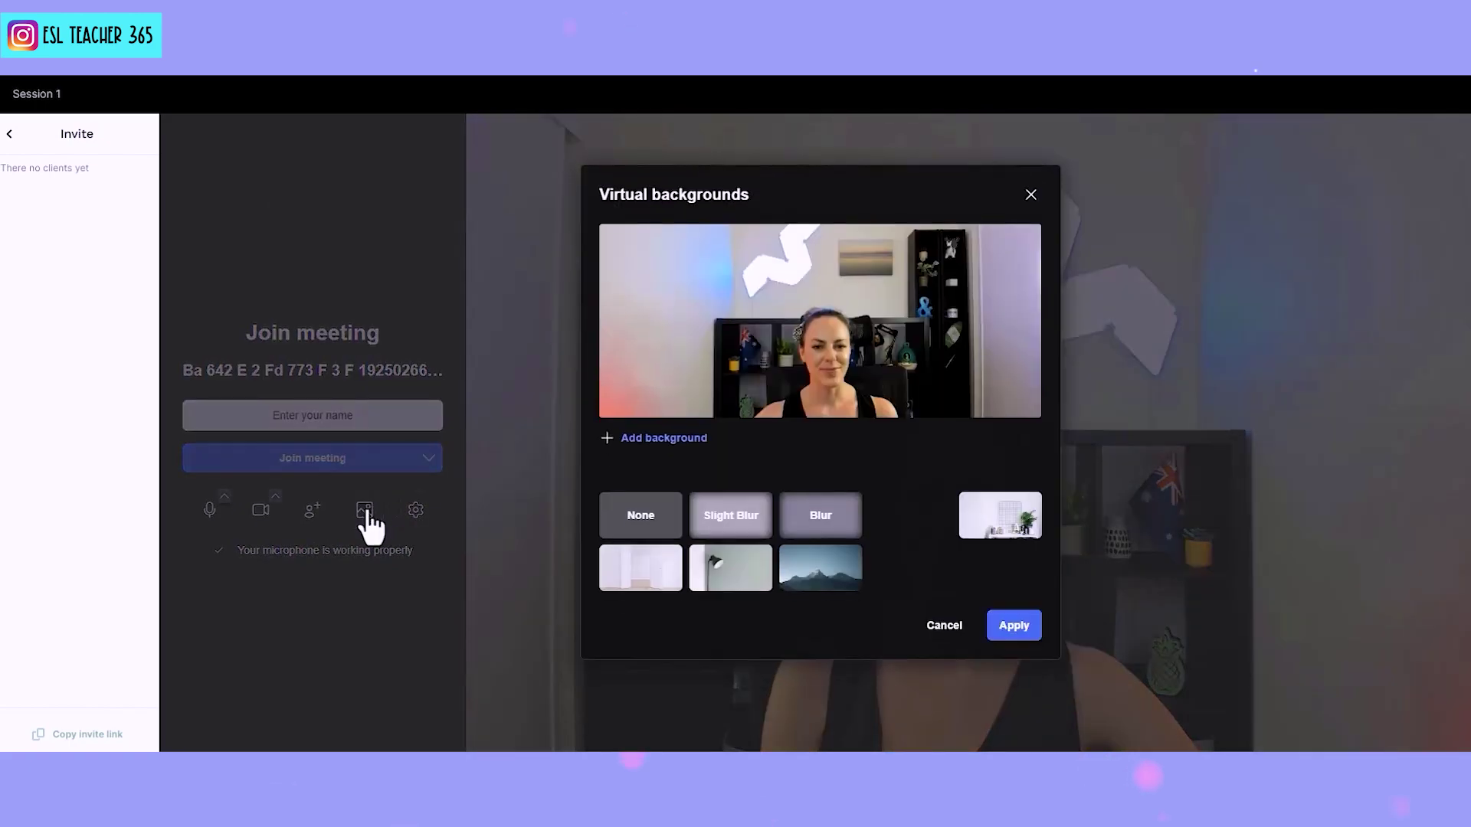
click(823, 581)
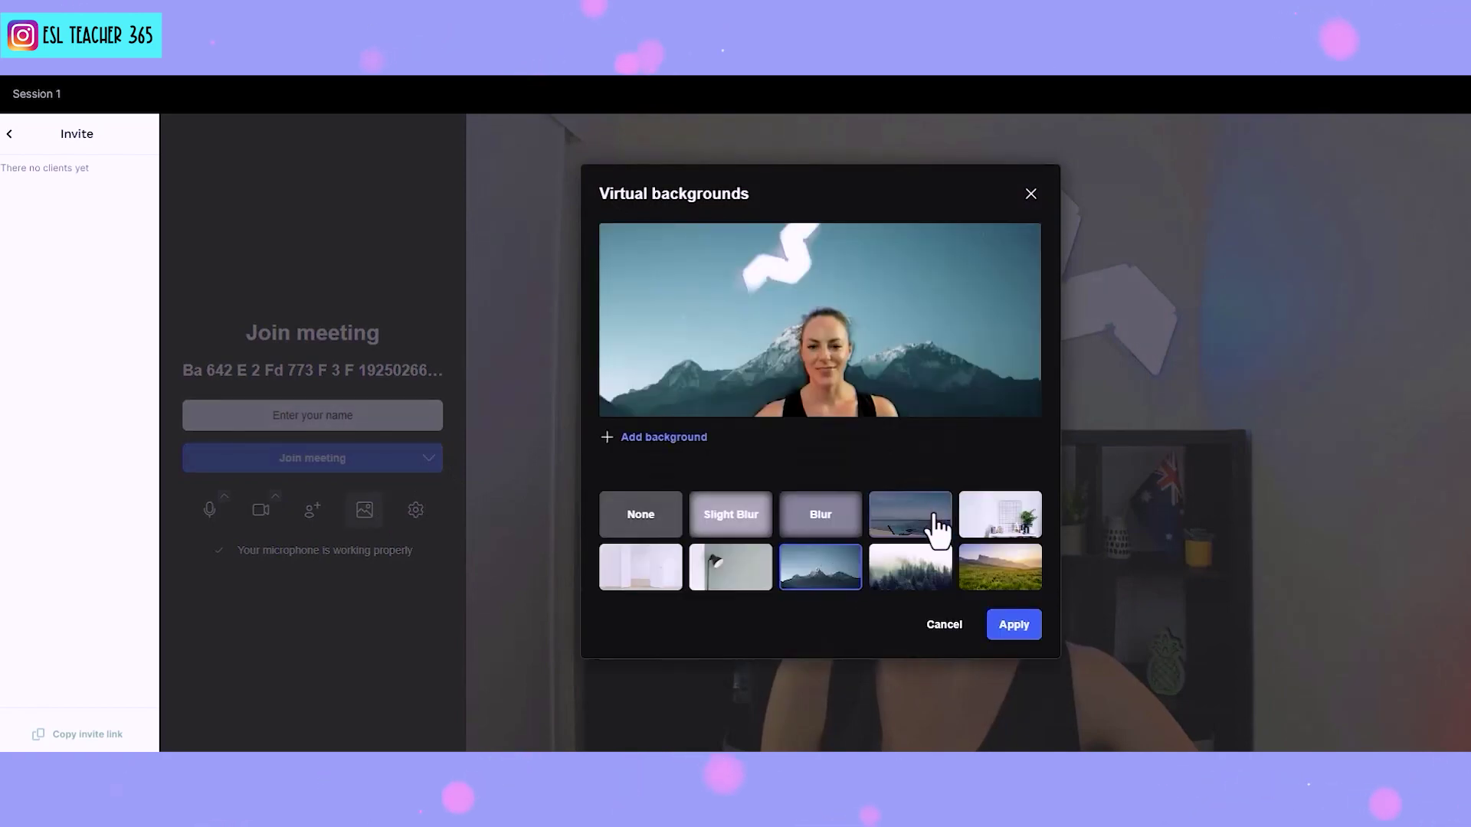
click(933, 527)
click(646, 516)
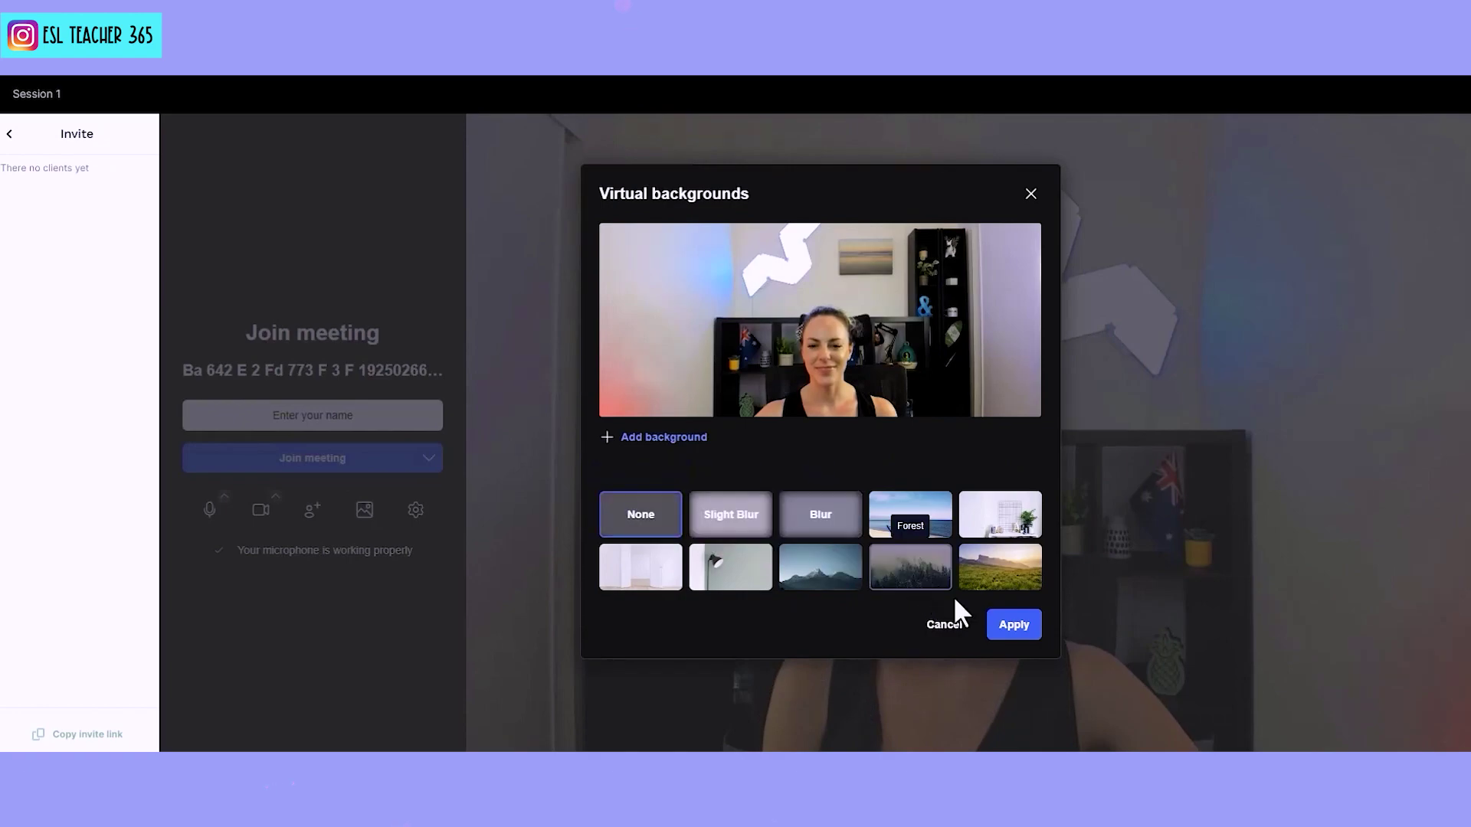
click(1008, 631)
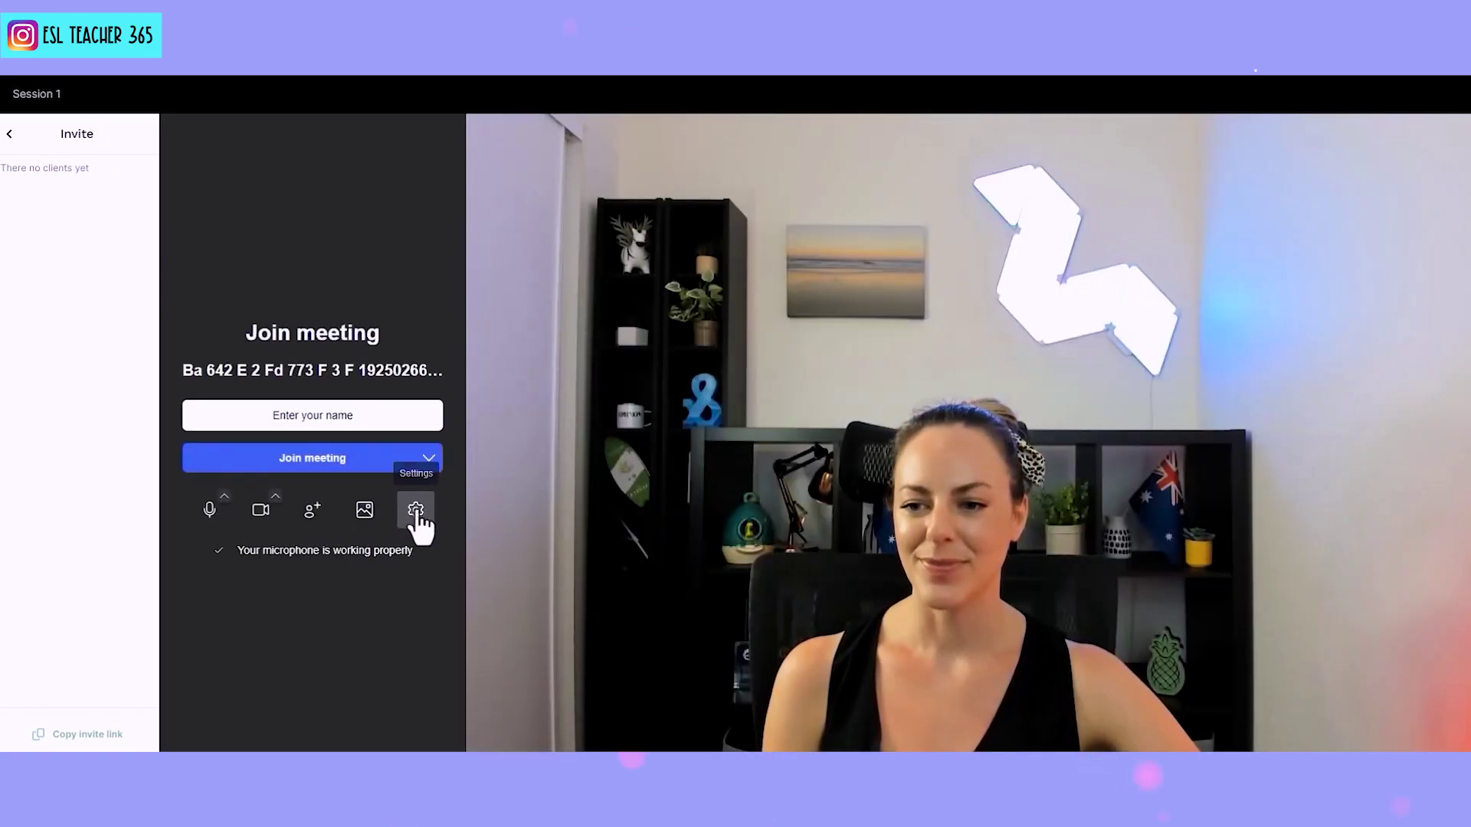
- Confirm the microphone, camera and audio output settings, enter the teacher's full name, and join the meeting
click(418, 514)
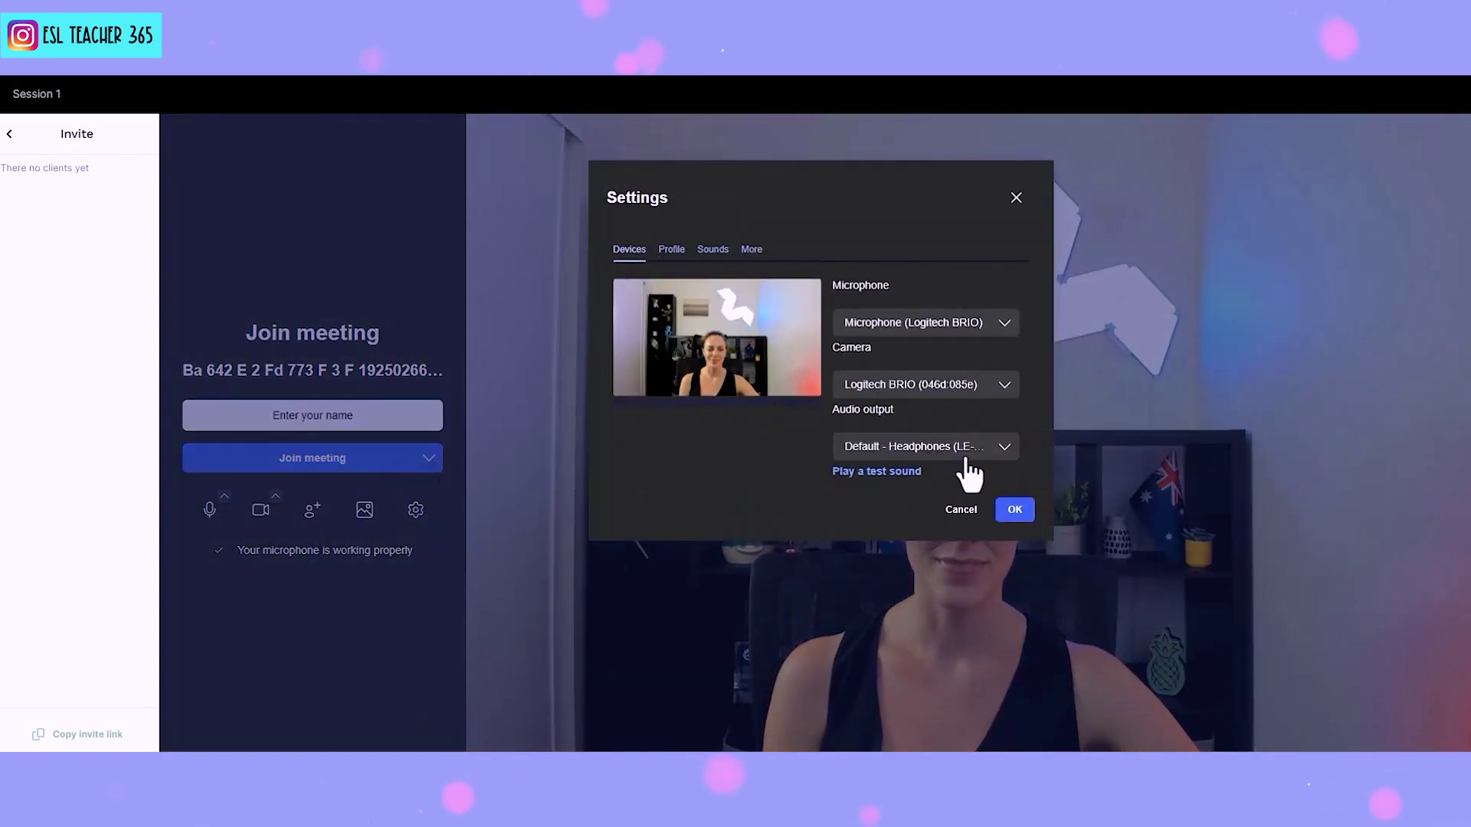
click(1013, 515)
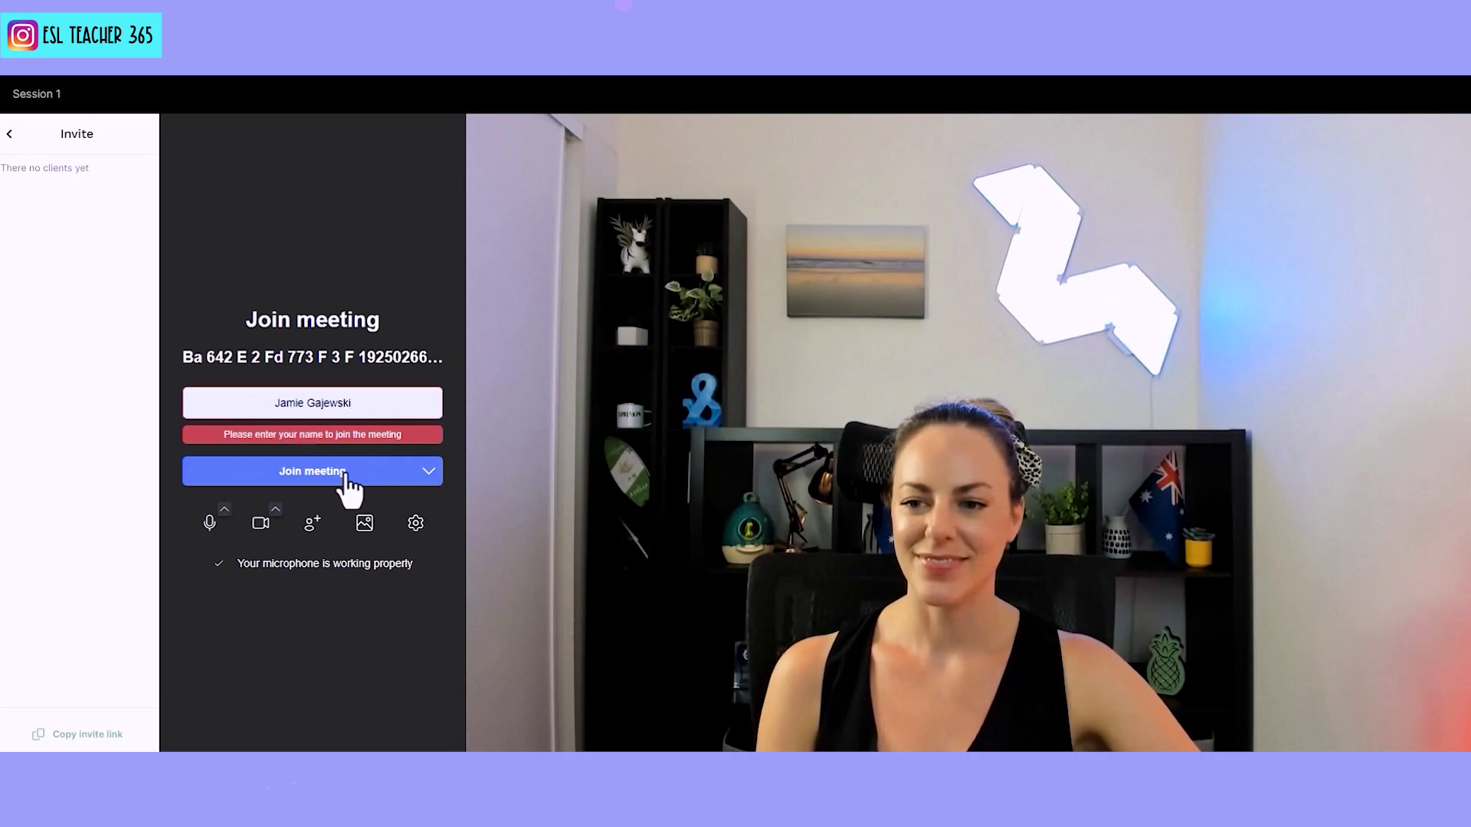
click(344, 473)
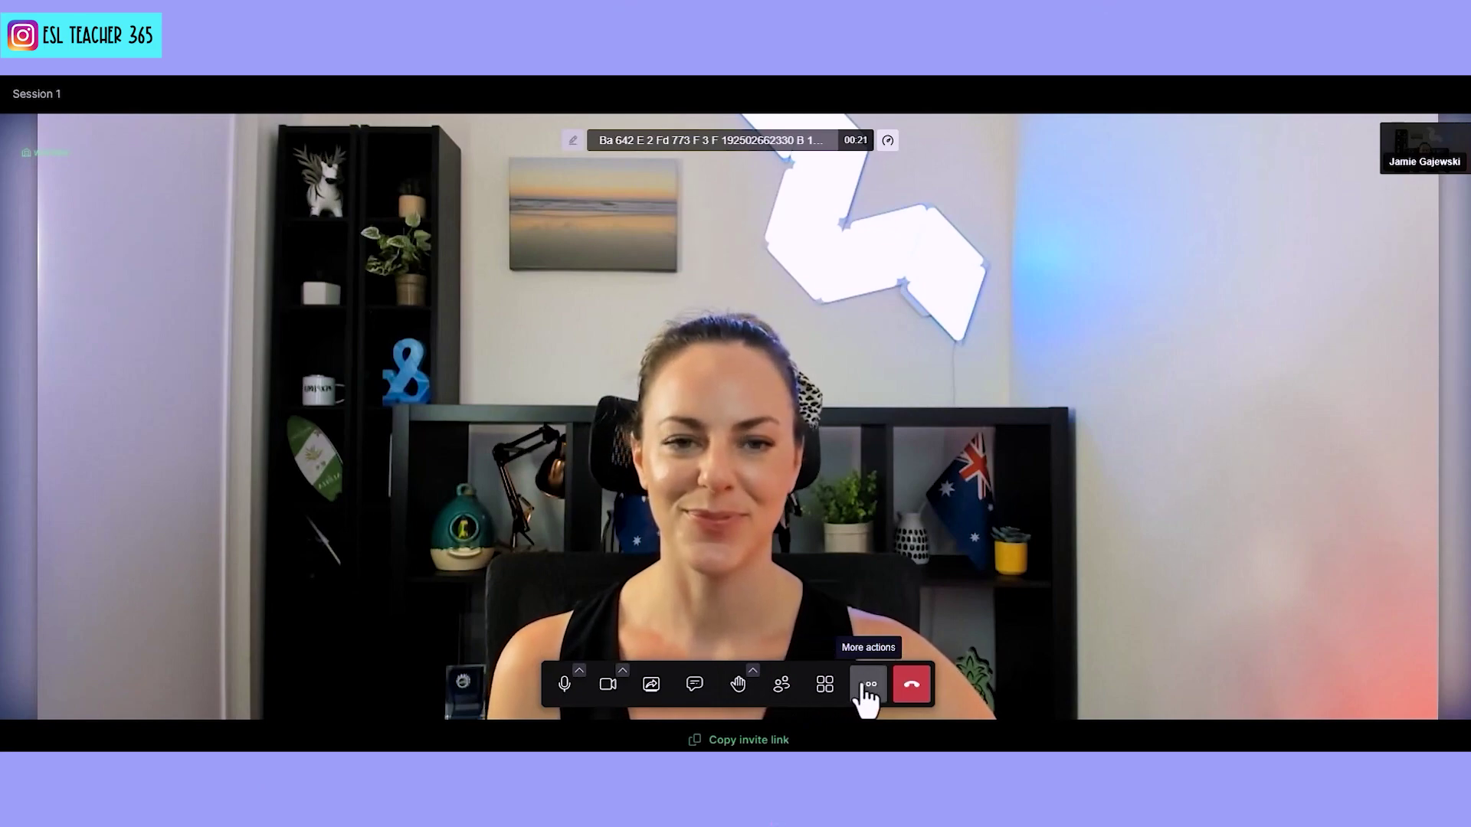
- Look at the meeting's chat, its polls and the screen-sharing options, without sharing a screen
click(694, 684)
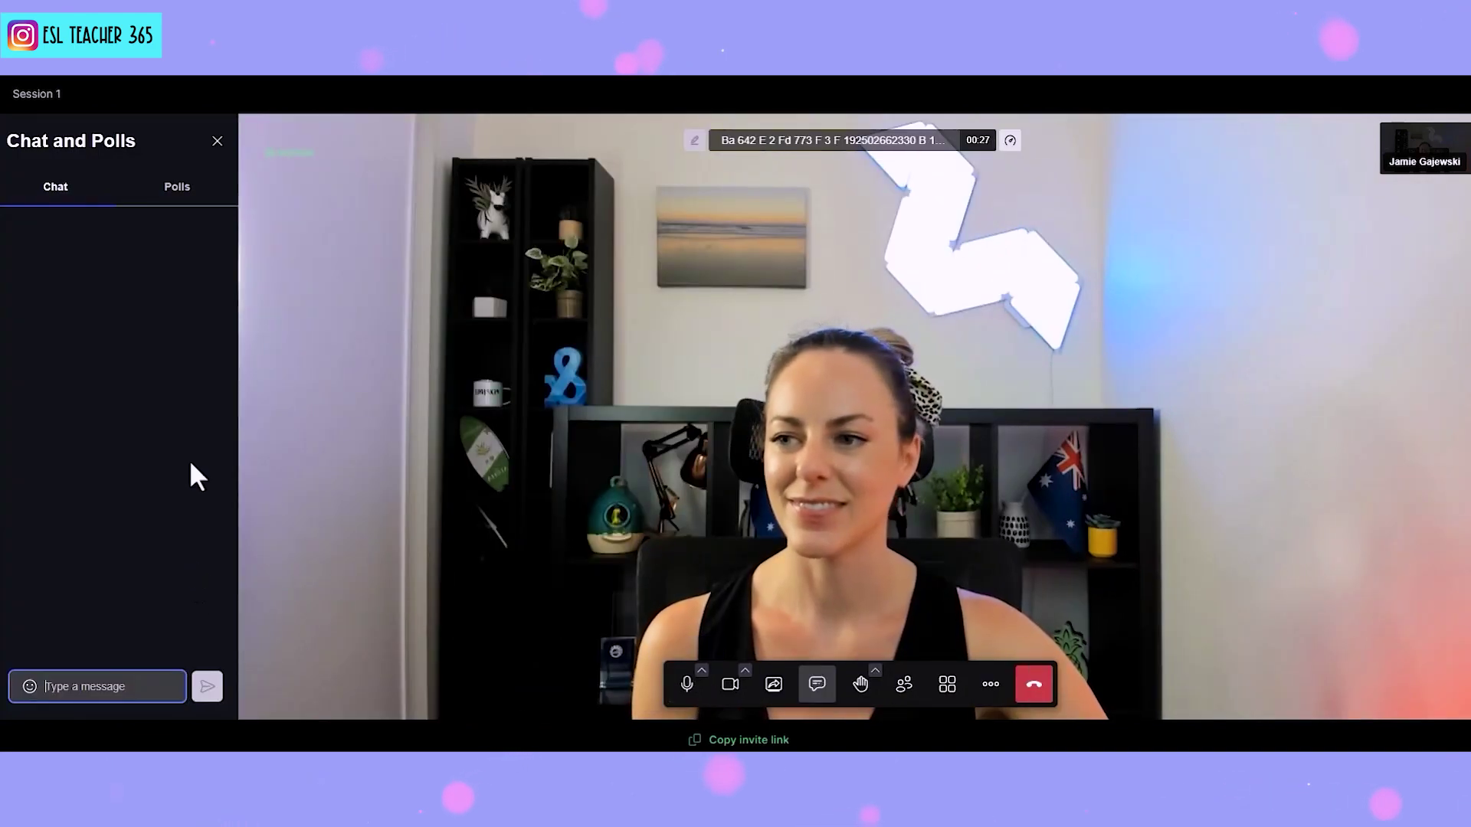
click(184, 189)
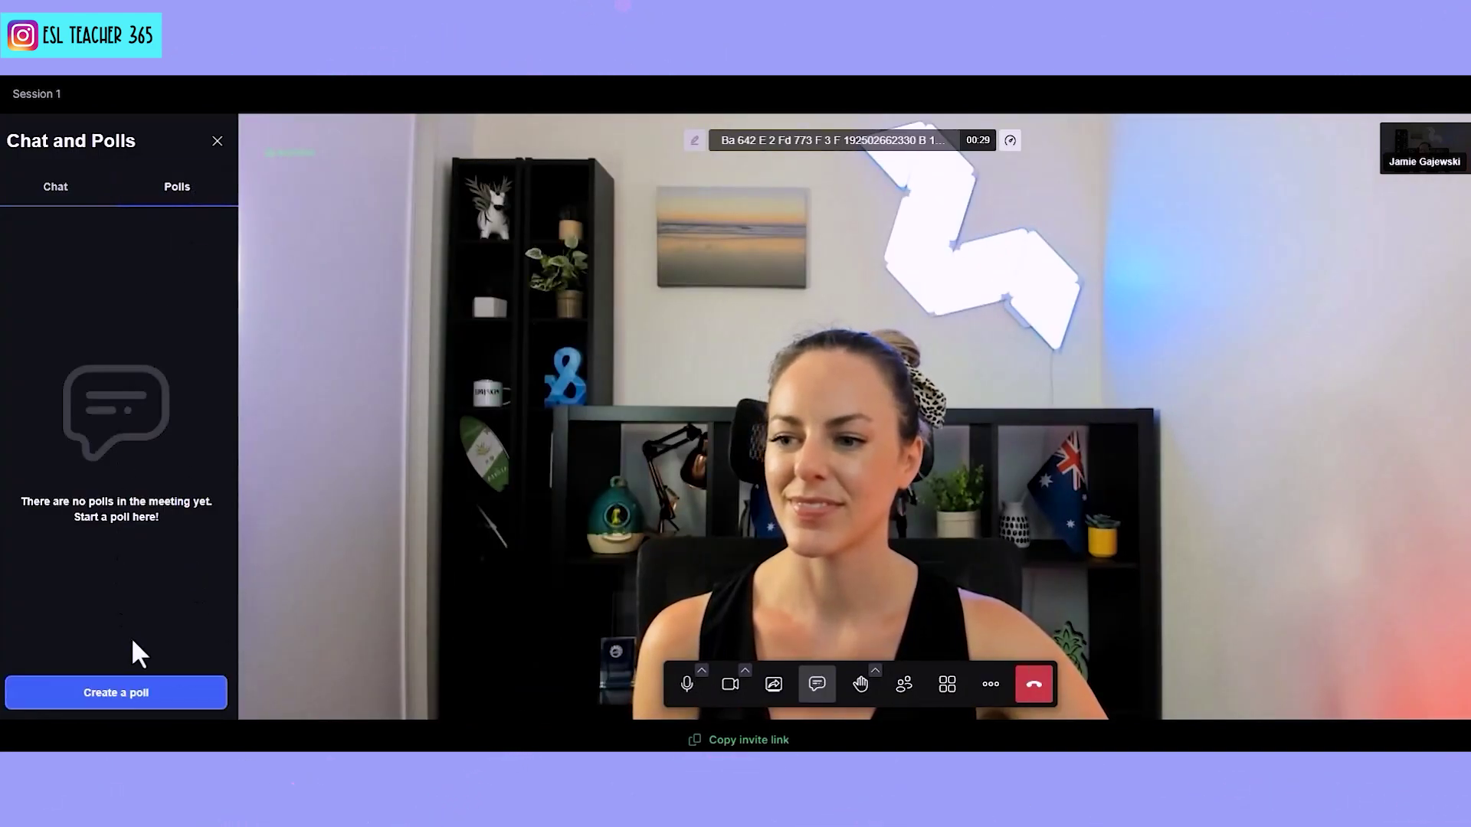
click(774, 685)
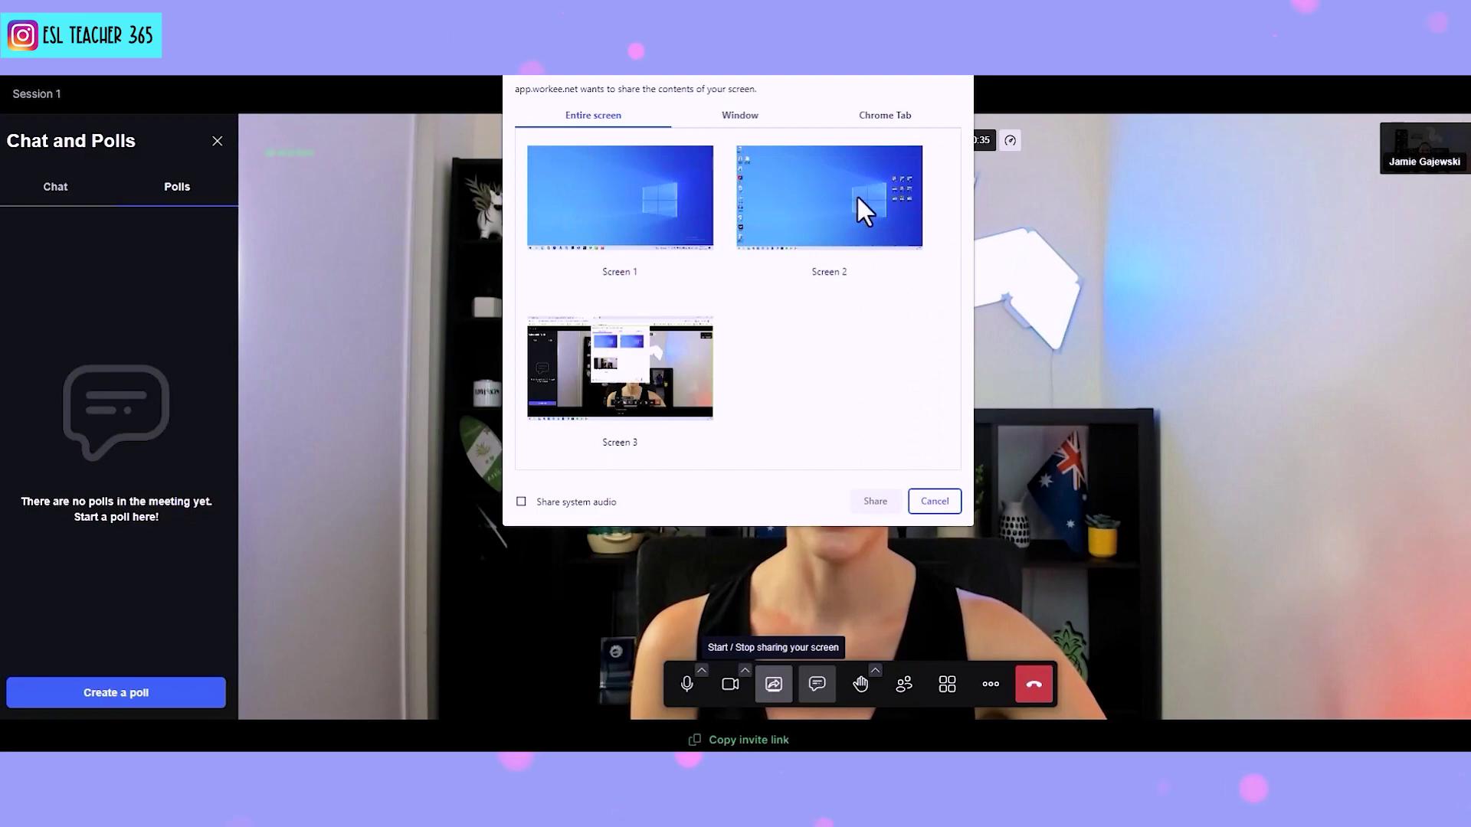
click(935, 505)
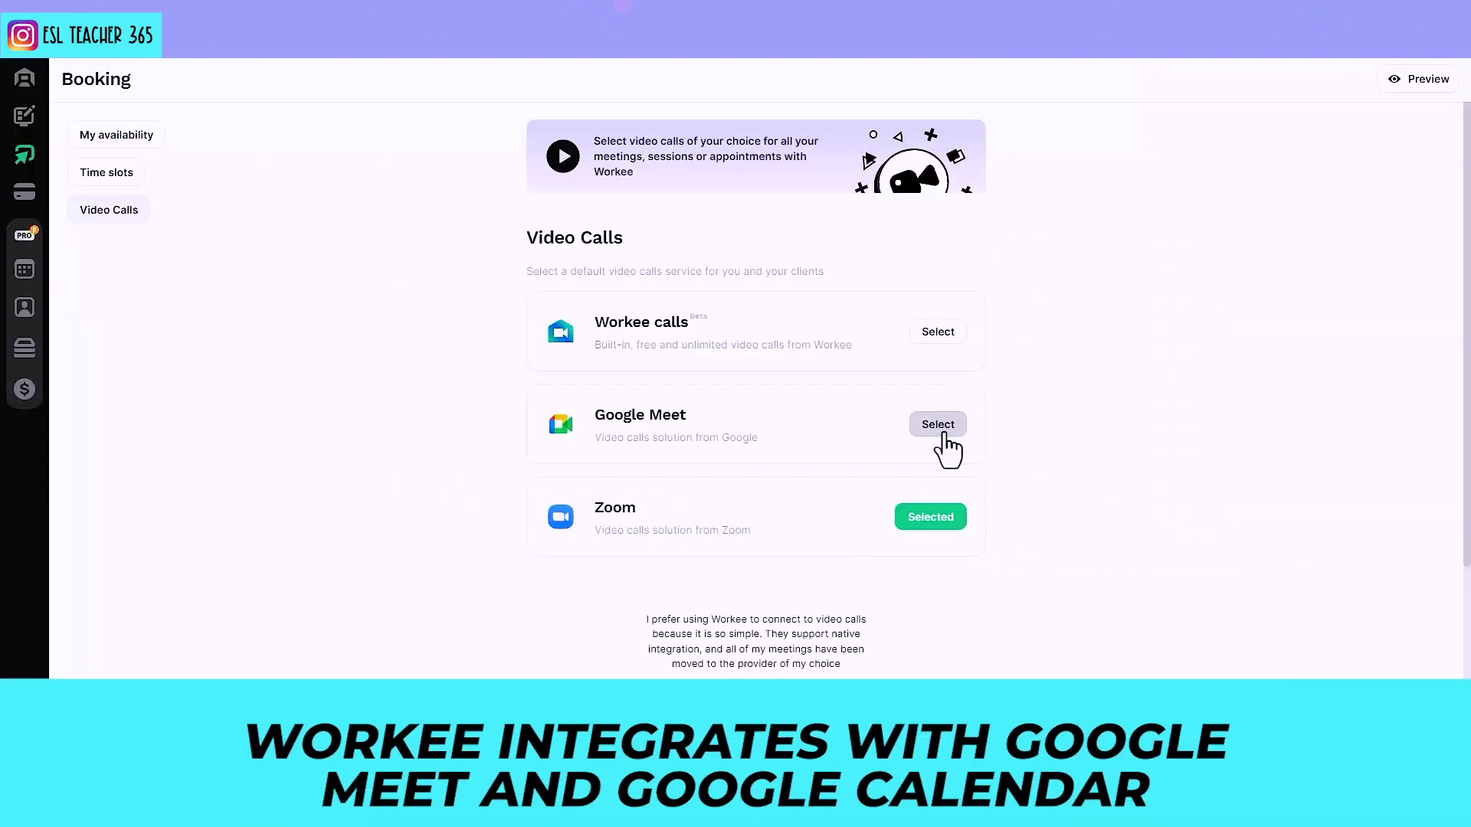
- Choose Google Meet for video calls and connect the Google account, granting access to contacts and calendar events
click(940, 428)
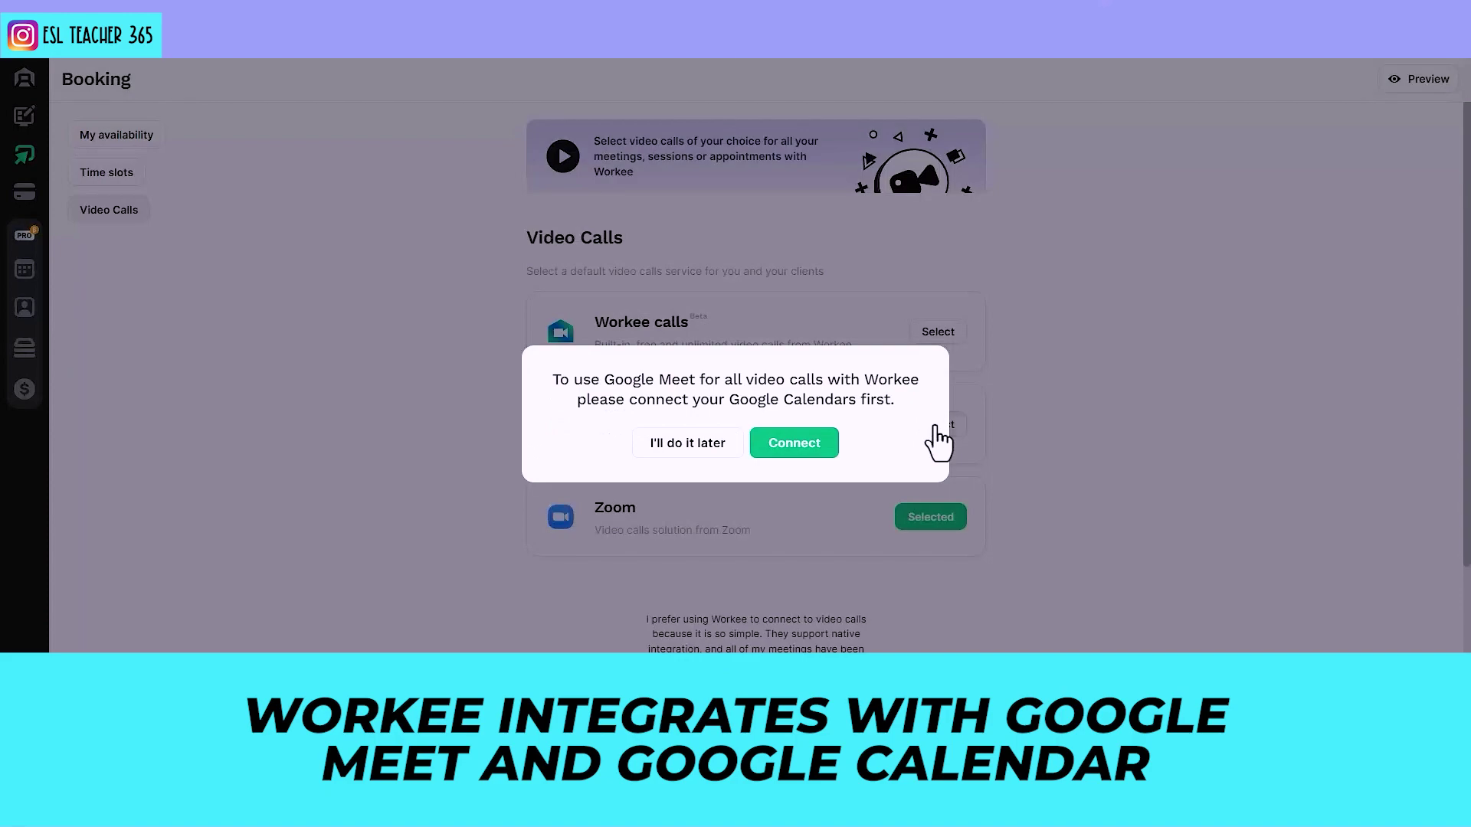
click(816, 444)
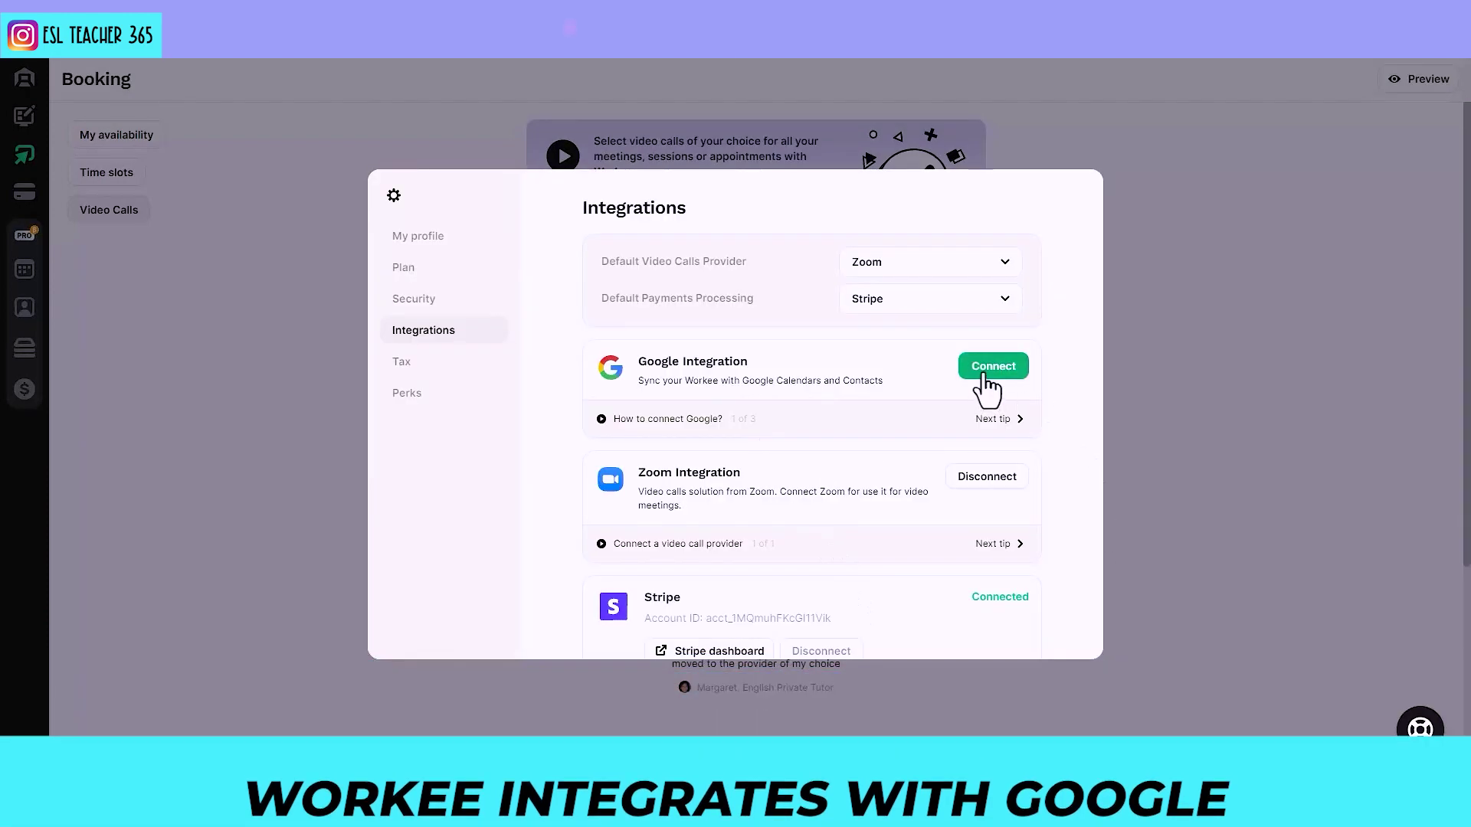
click(992, 367)
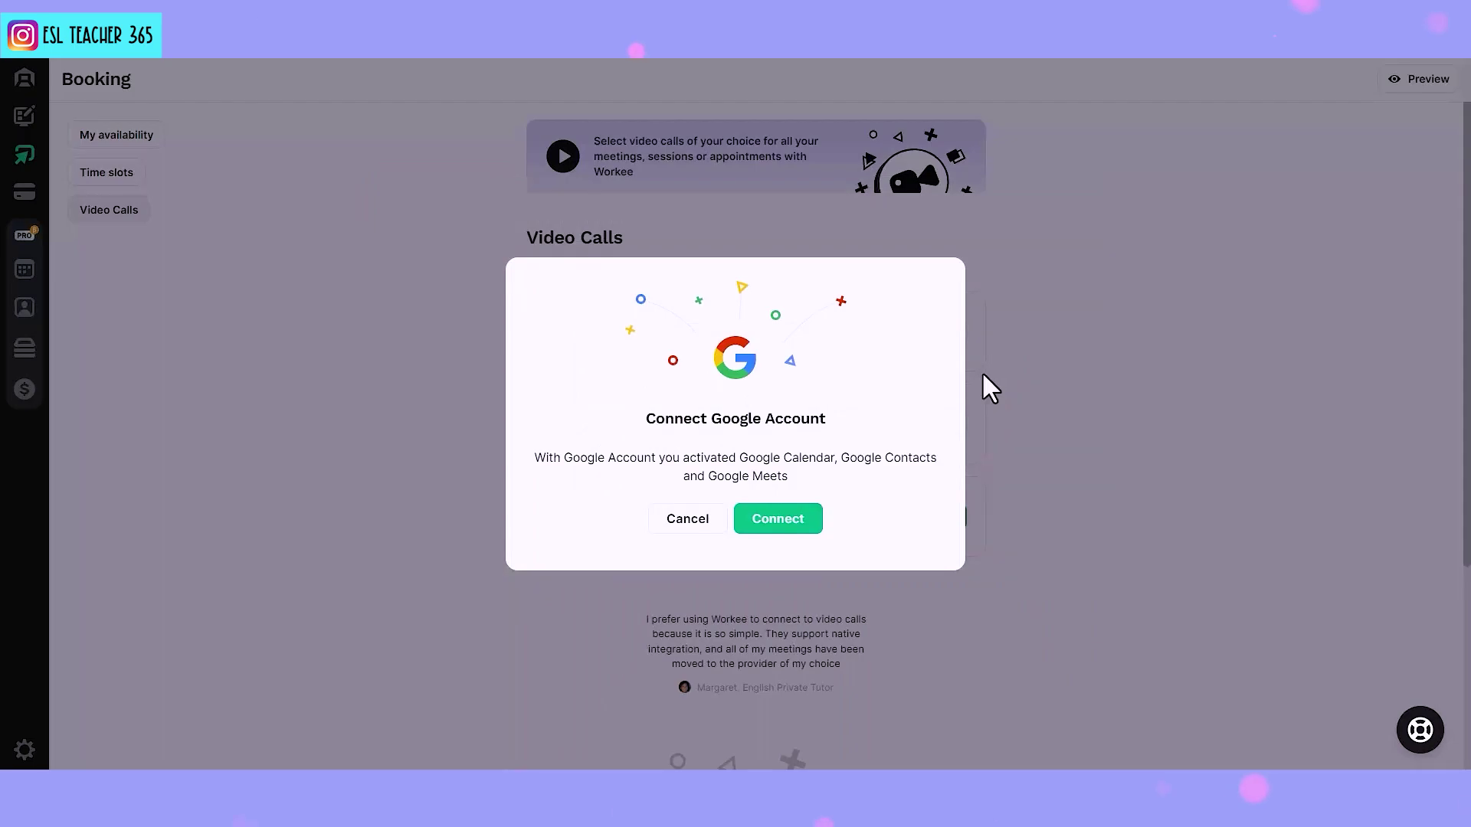
click(786, 525)
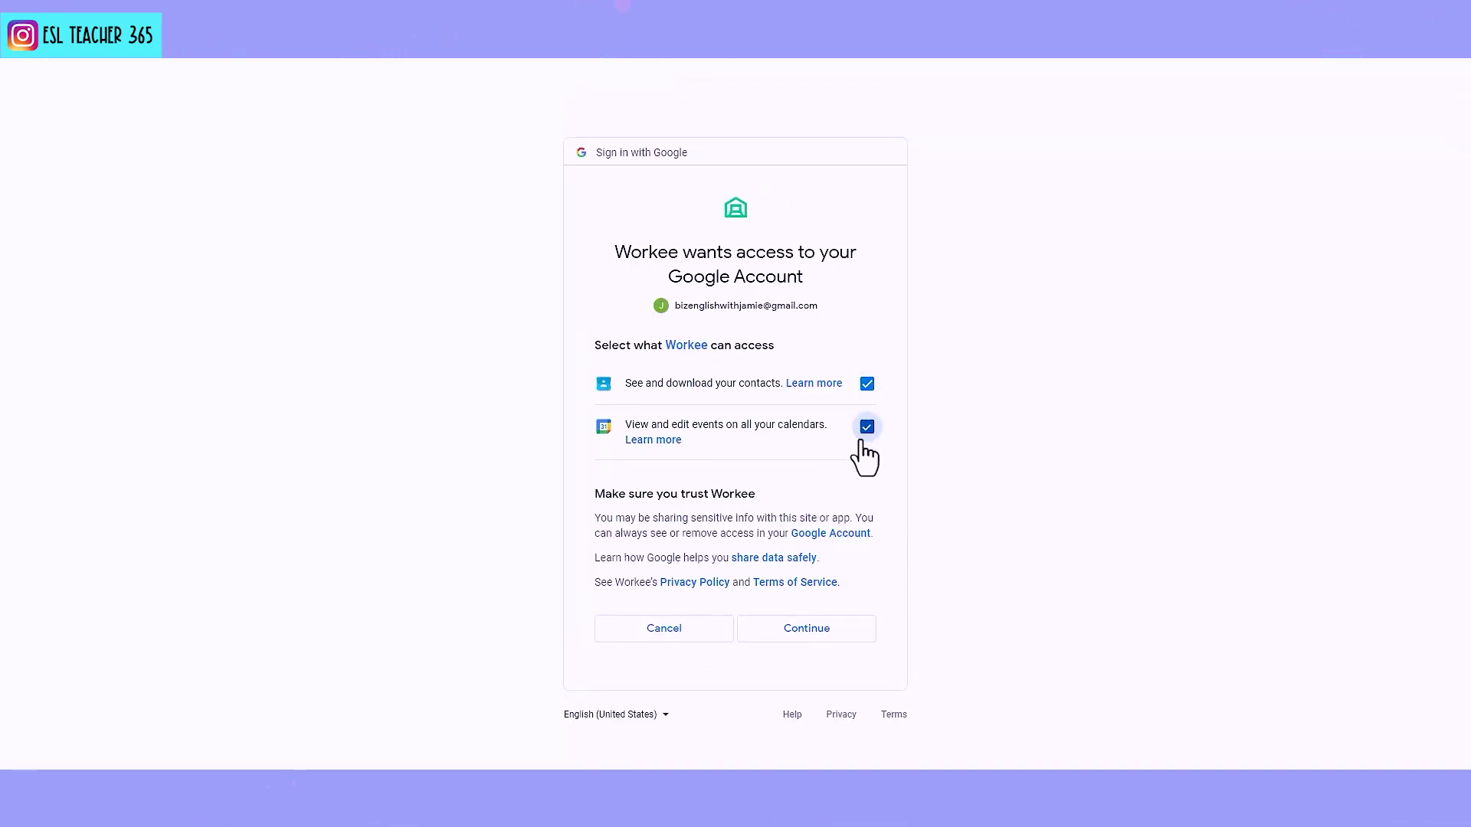
click(809, 632)
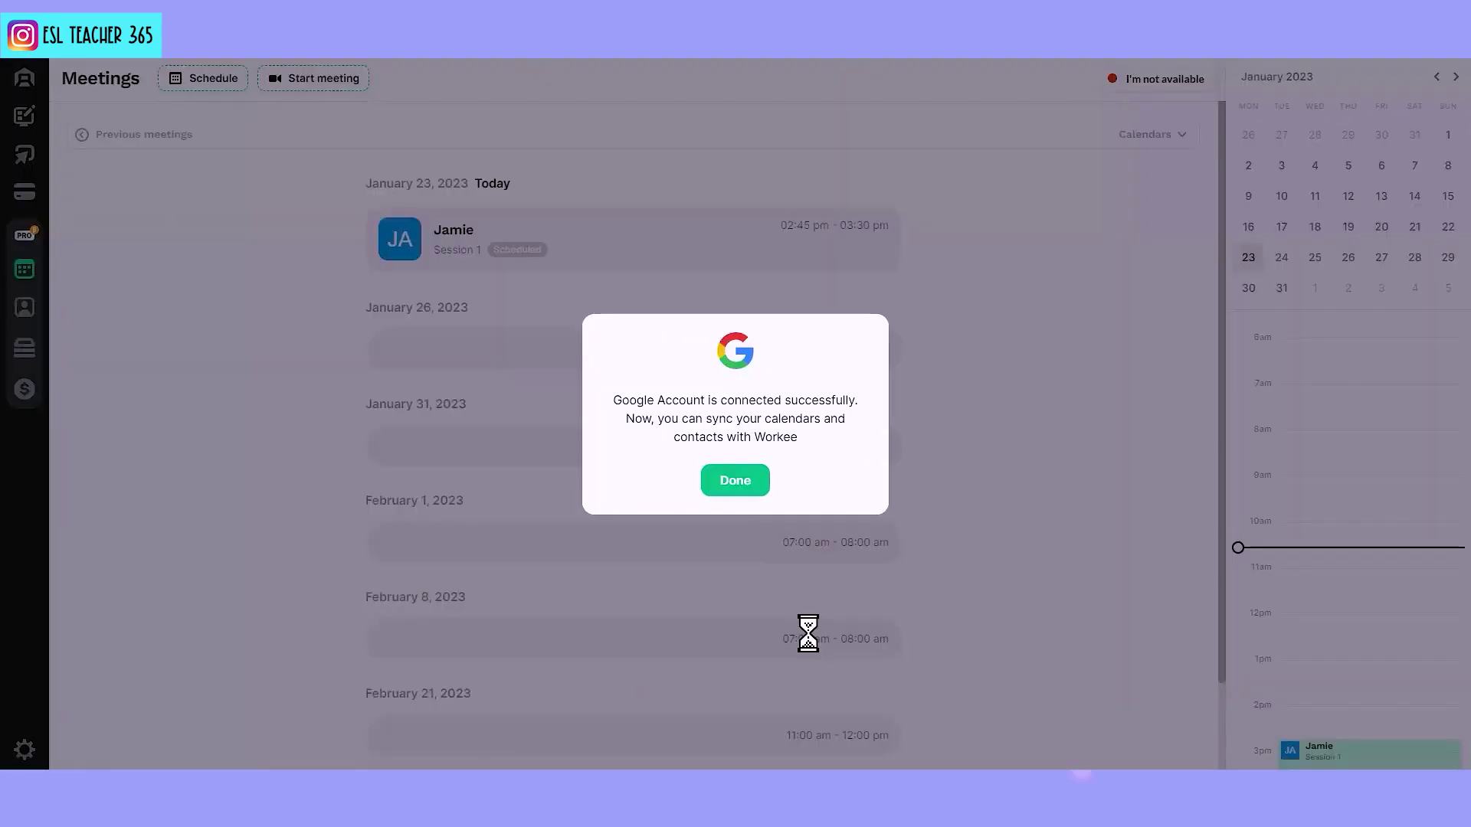
click(737, 483)
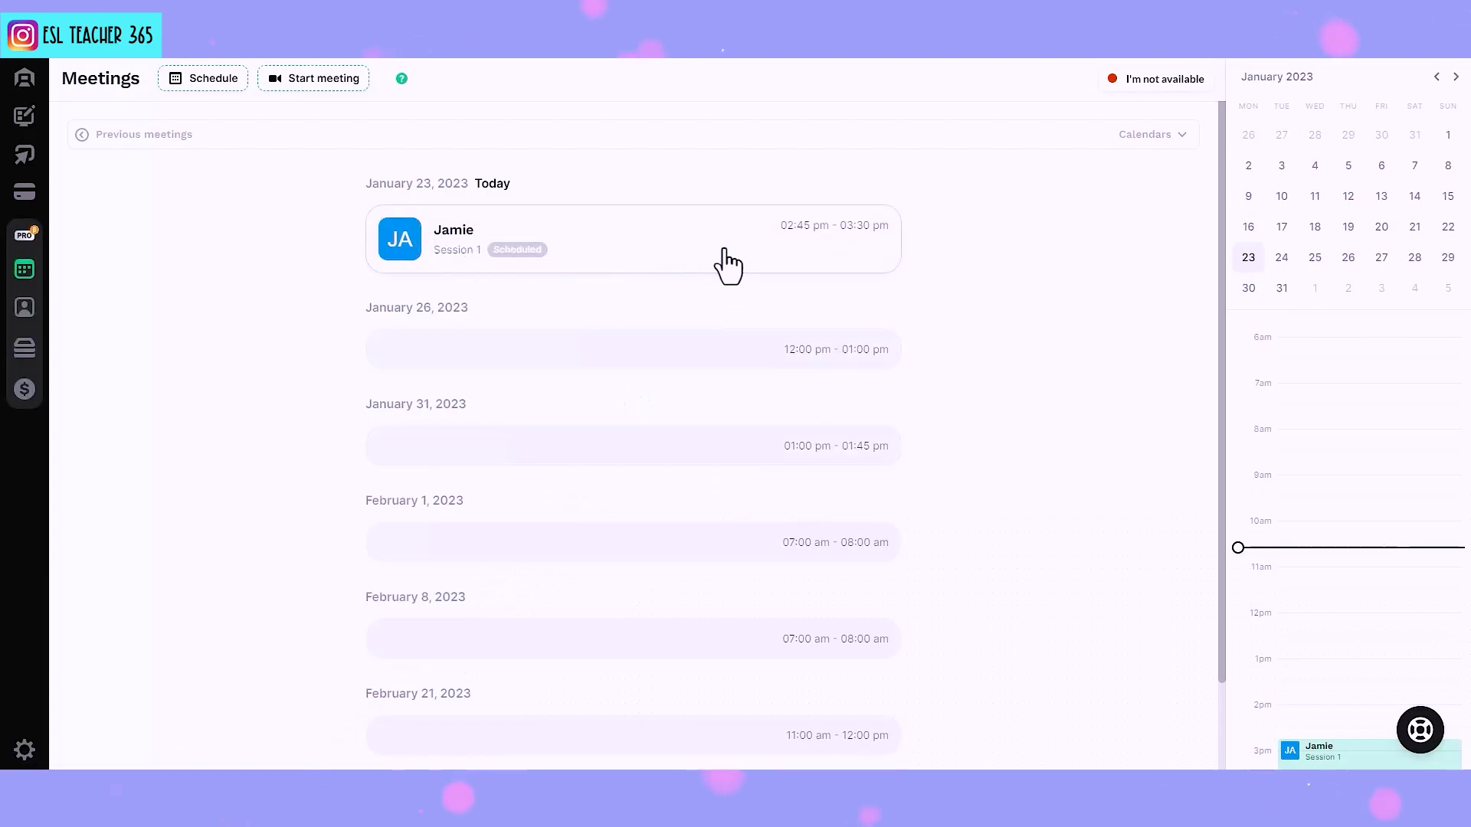
- Examine the day schedule for January 23 in the meetings calendar and open the details of Session 1
scroll(1312, 549, down, 3)
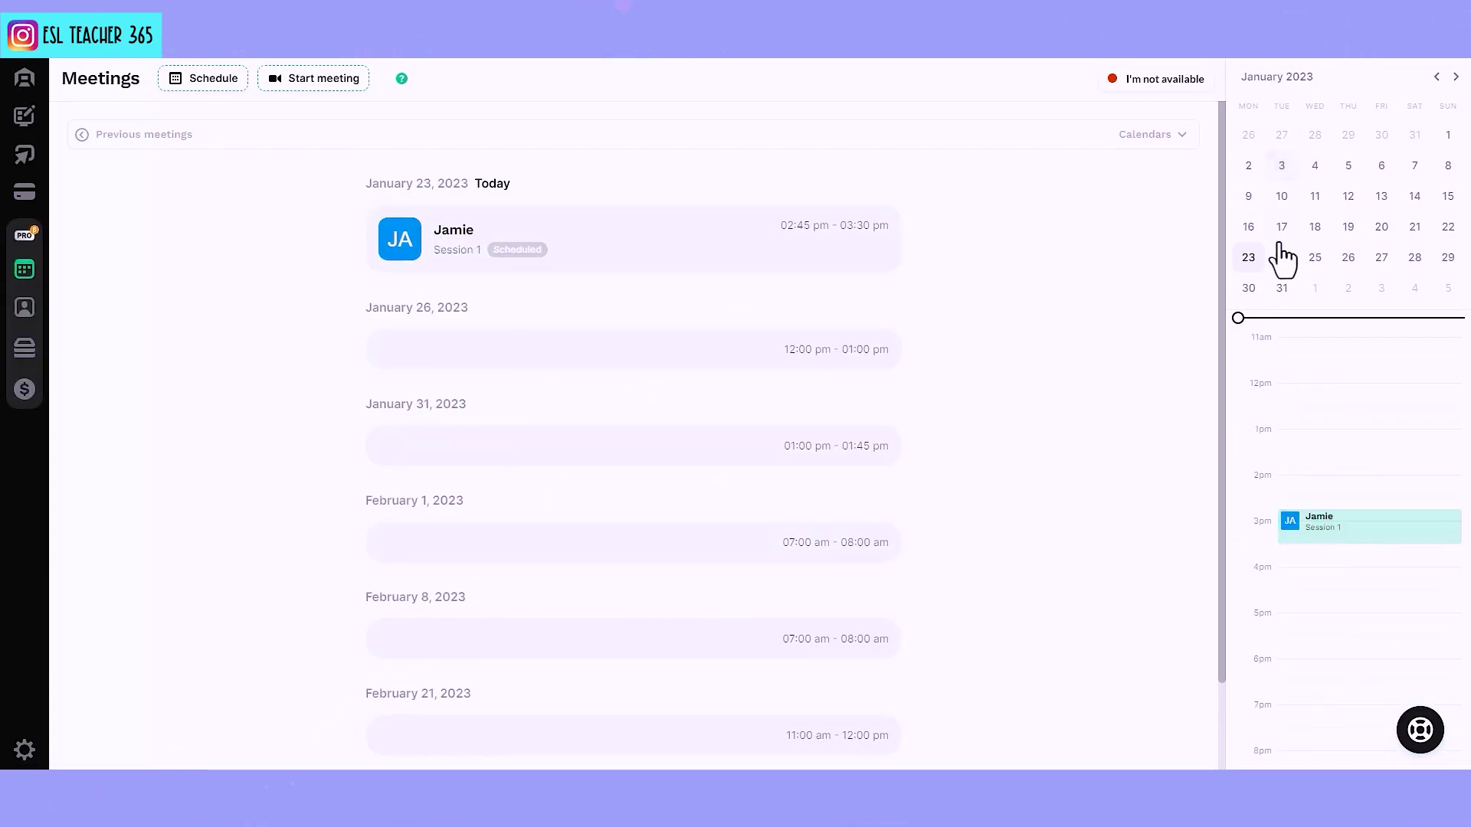
scroll(1321, 375, up, 6)
scroll(1334, 346, down, 4)
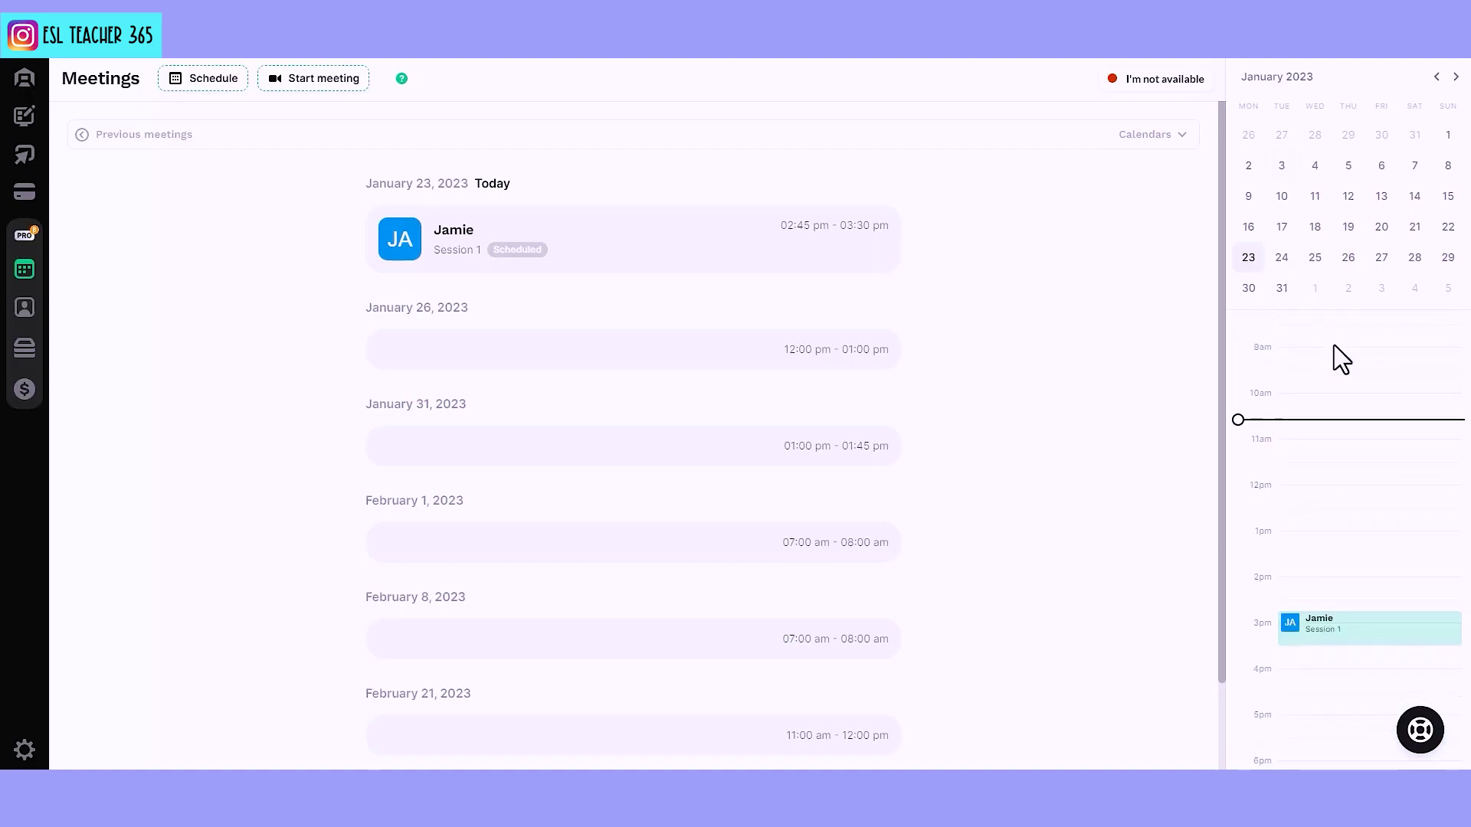
scroll(1340, 359, down, 5)
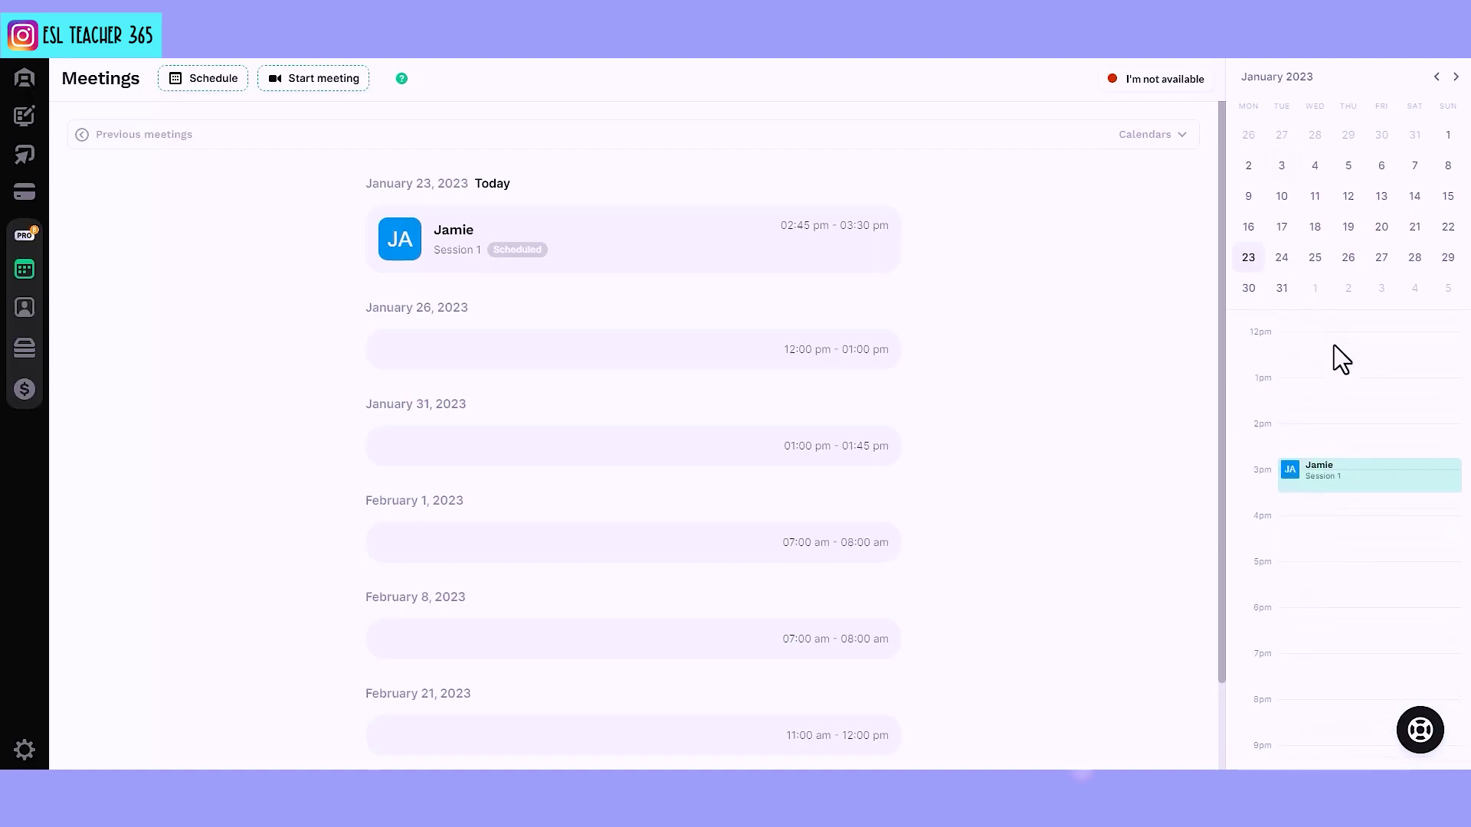
click(580, 259)
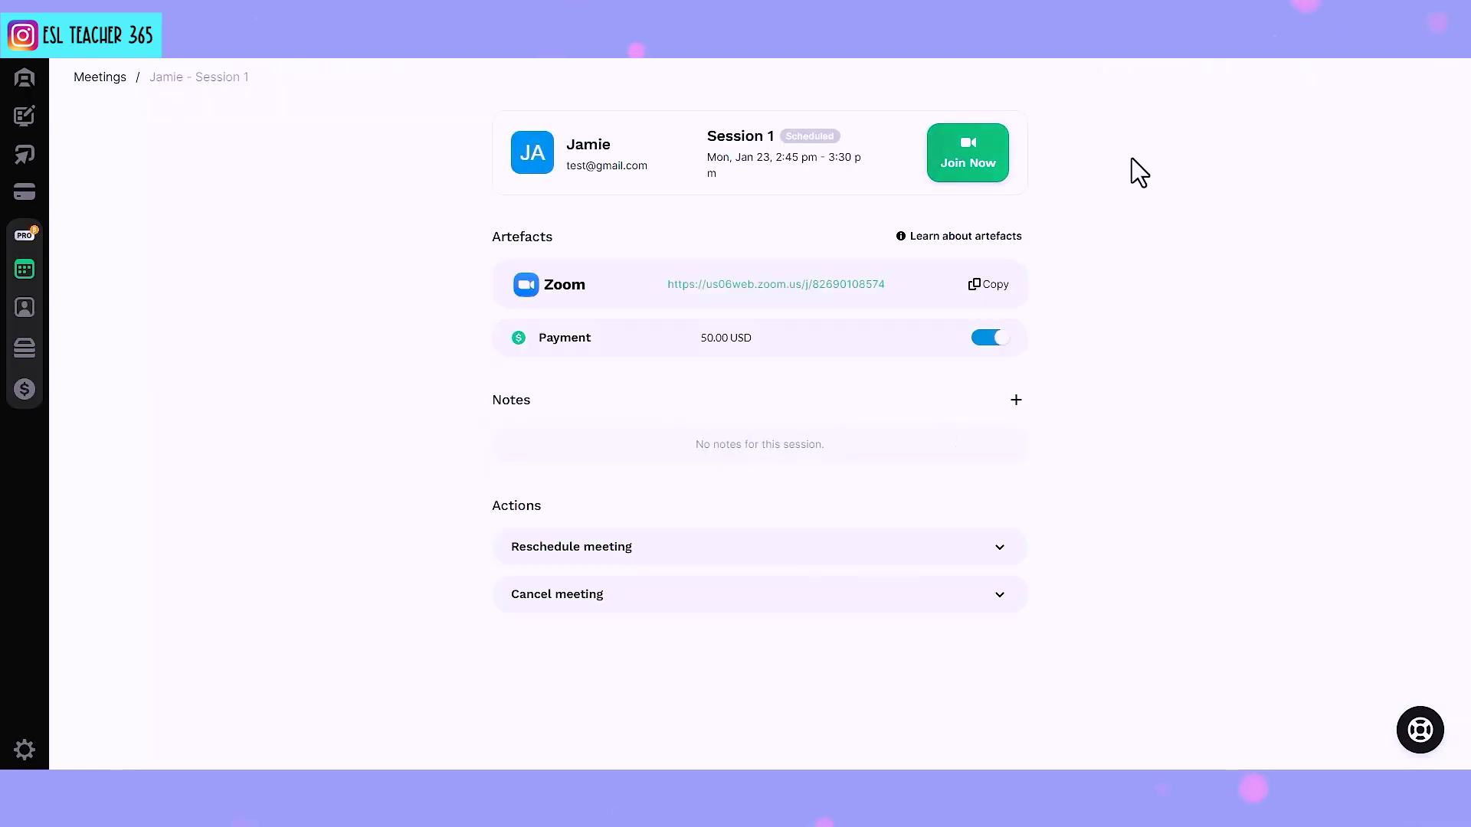
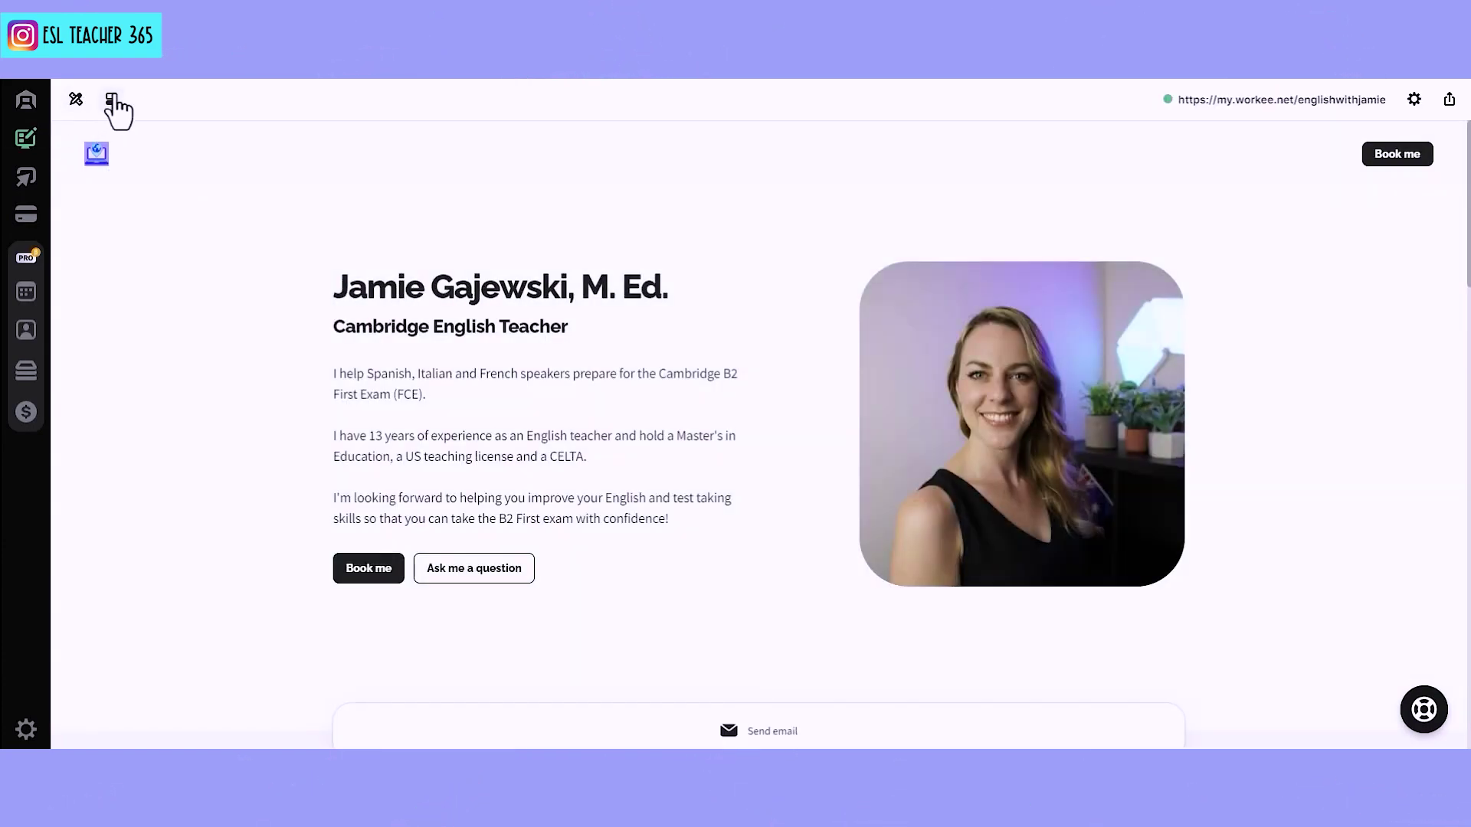
- Open the website's content sections and toggle the Skills section
click(112, 100)
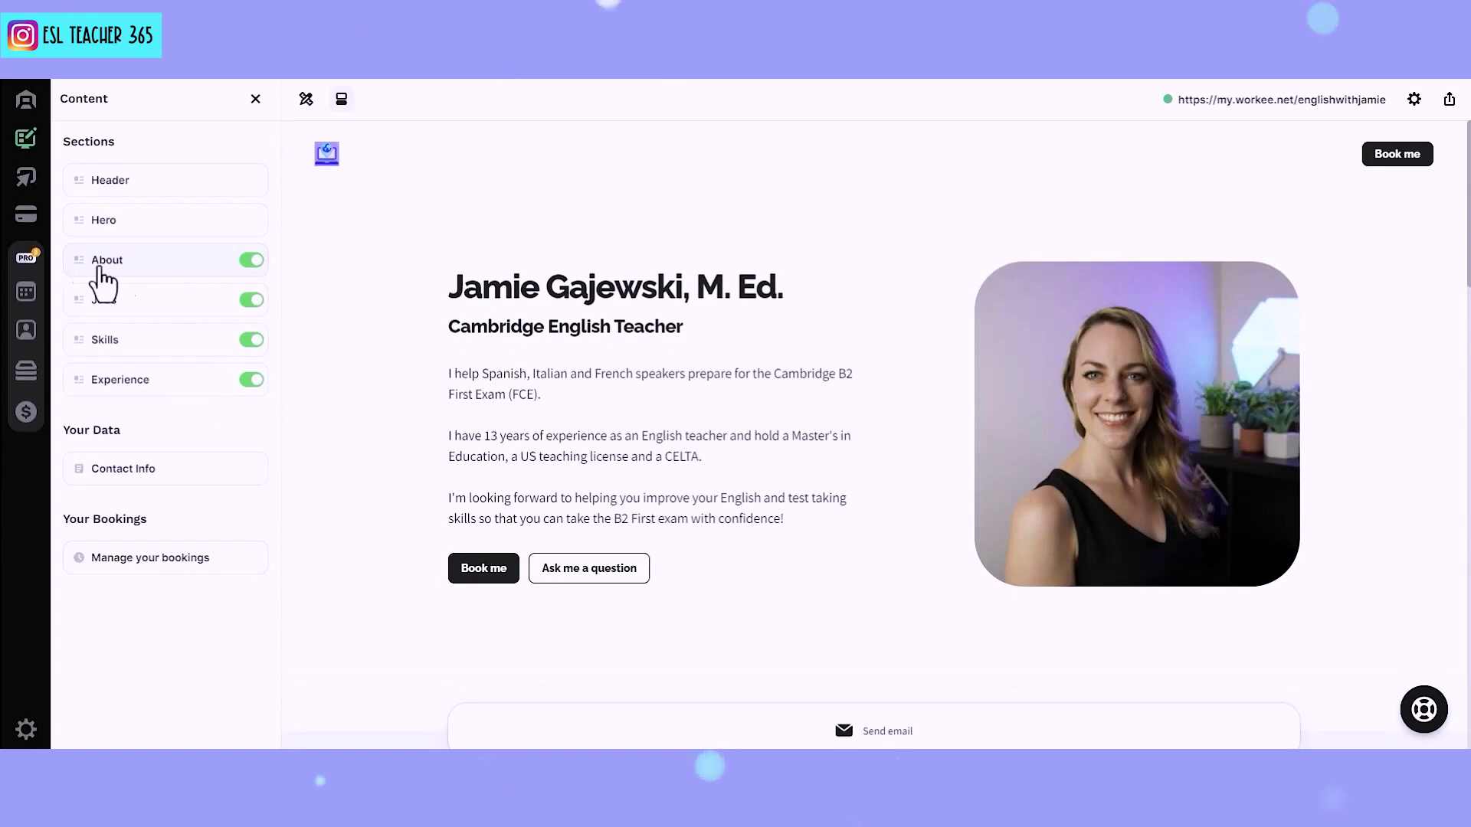
click(253, 340)
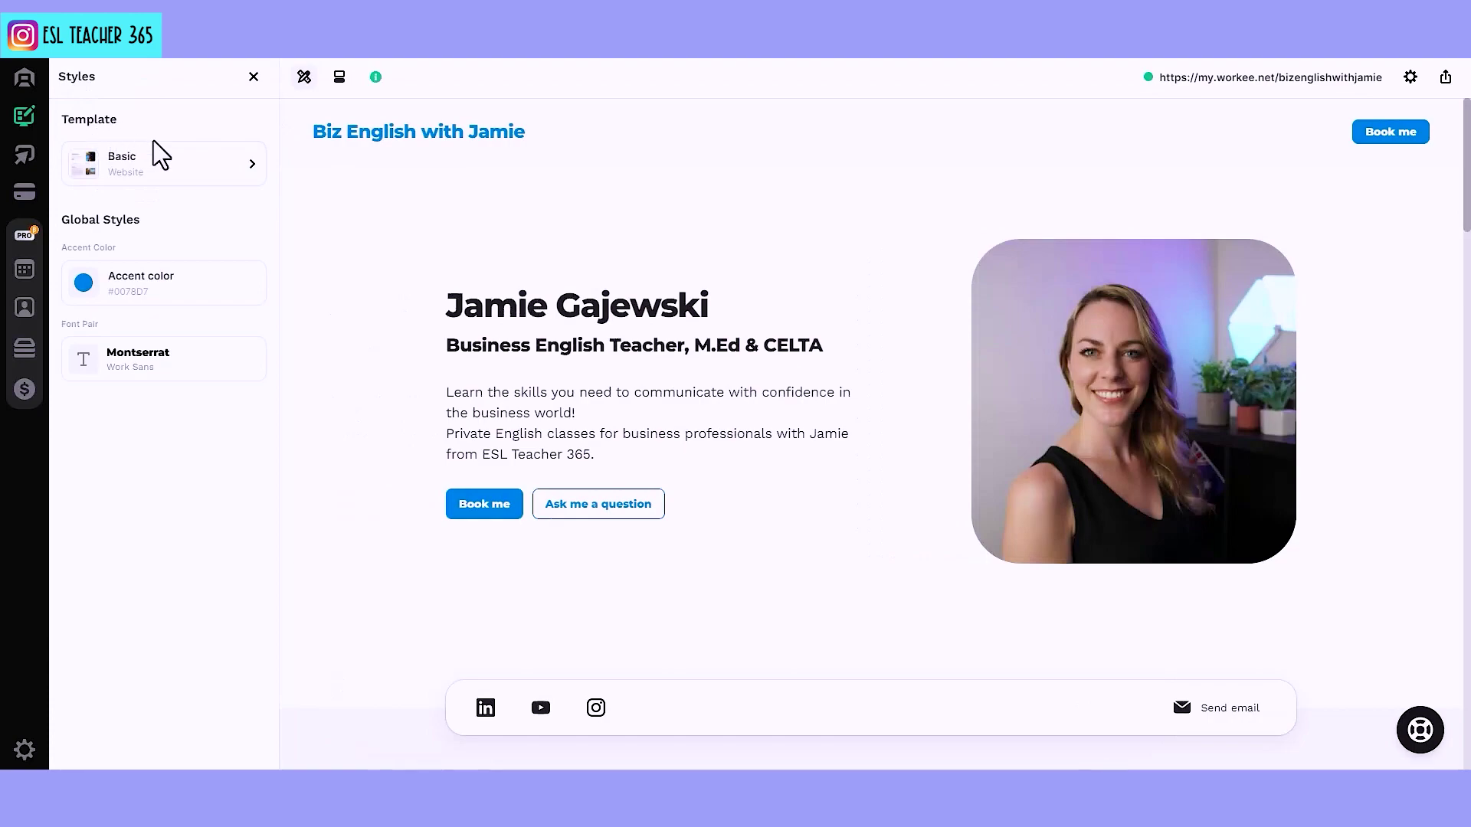
- Compare the features of the Basic, Minimal Basic and Business Card Basic website templates, and return to Basic
click(240, 187)
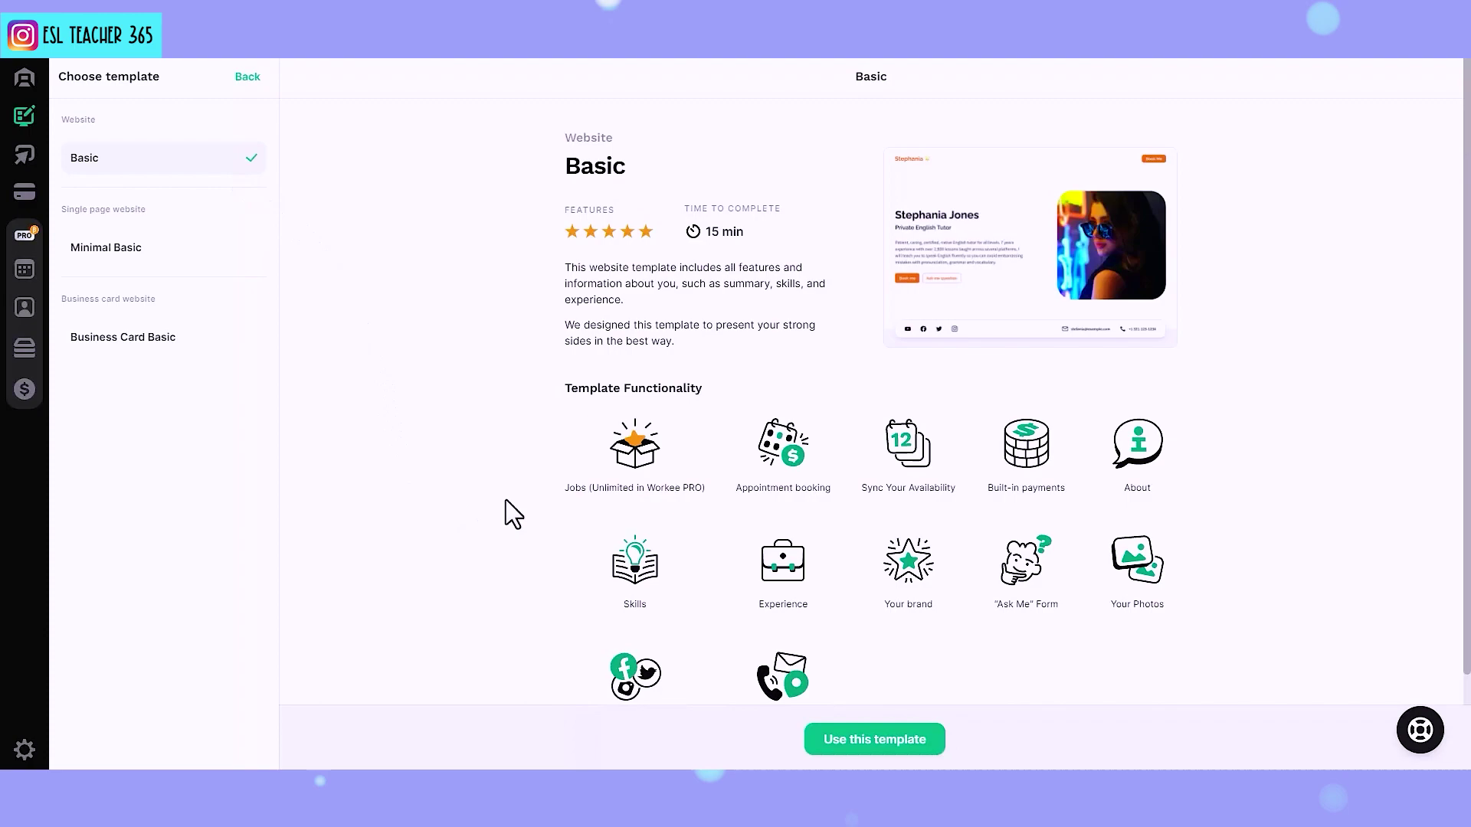
scroll(528, 502, down, 1)
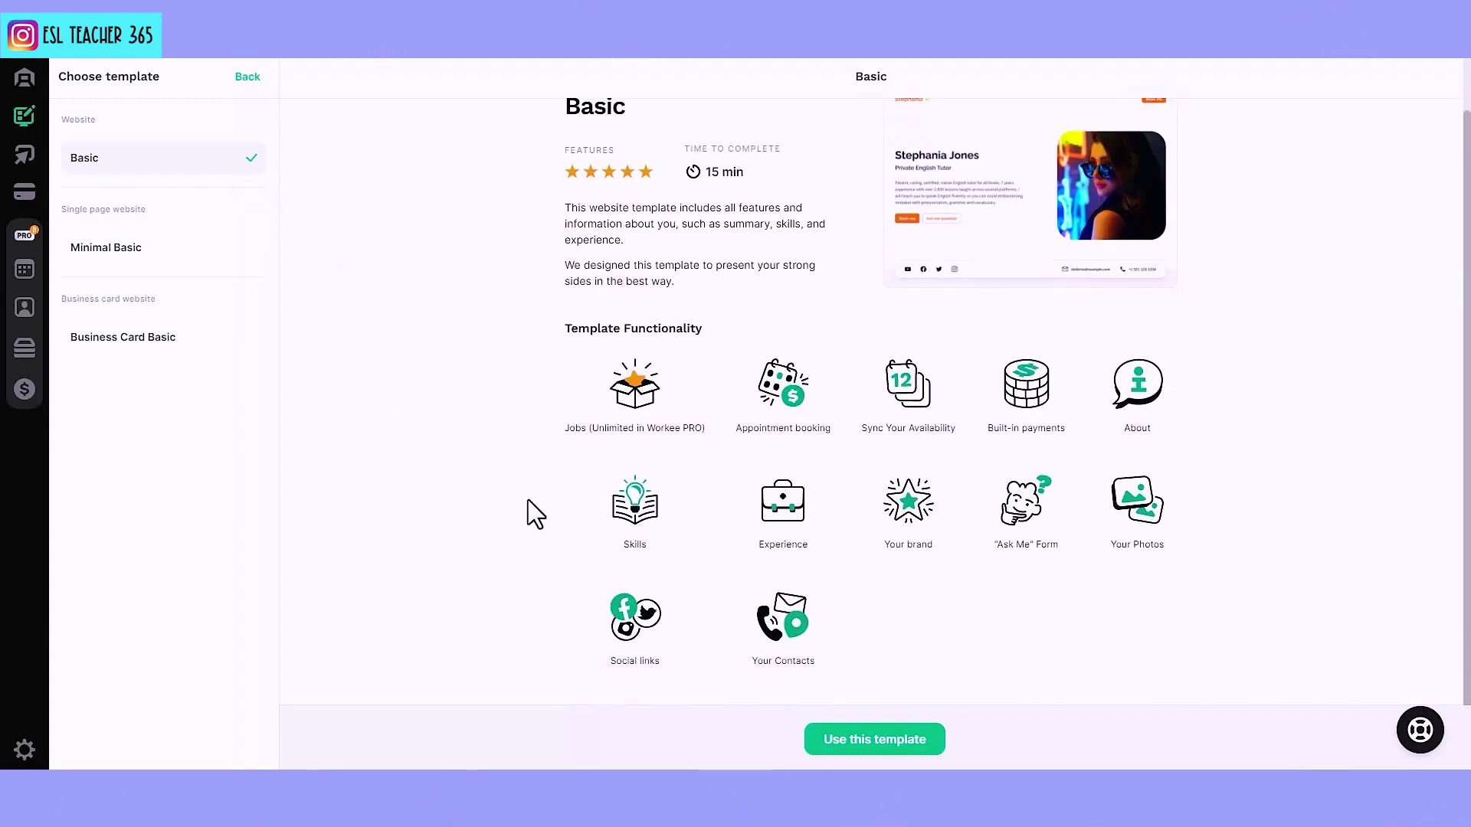
click(127, 262)
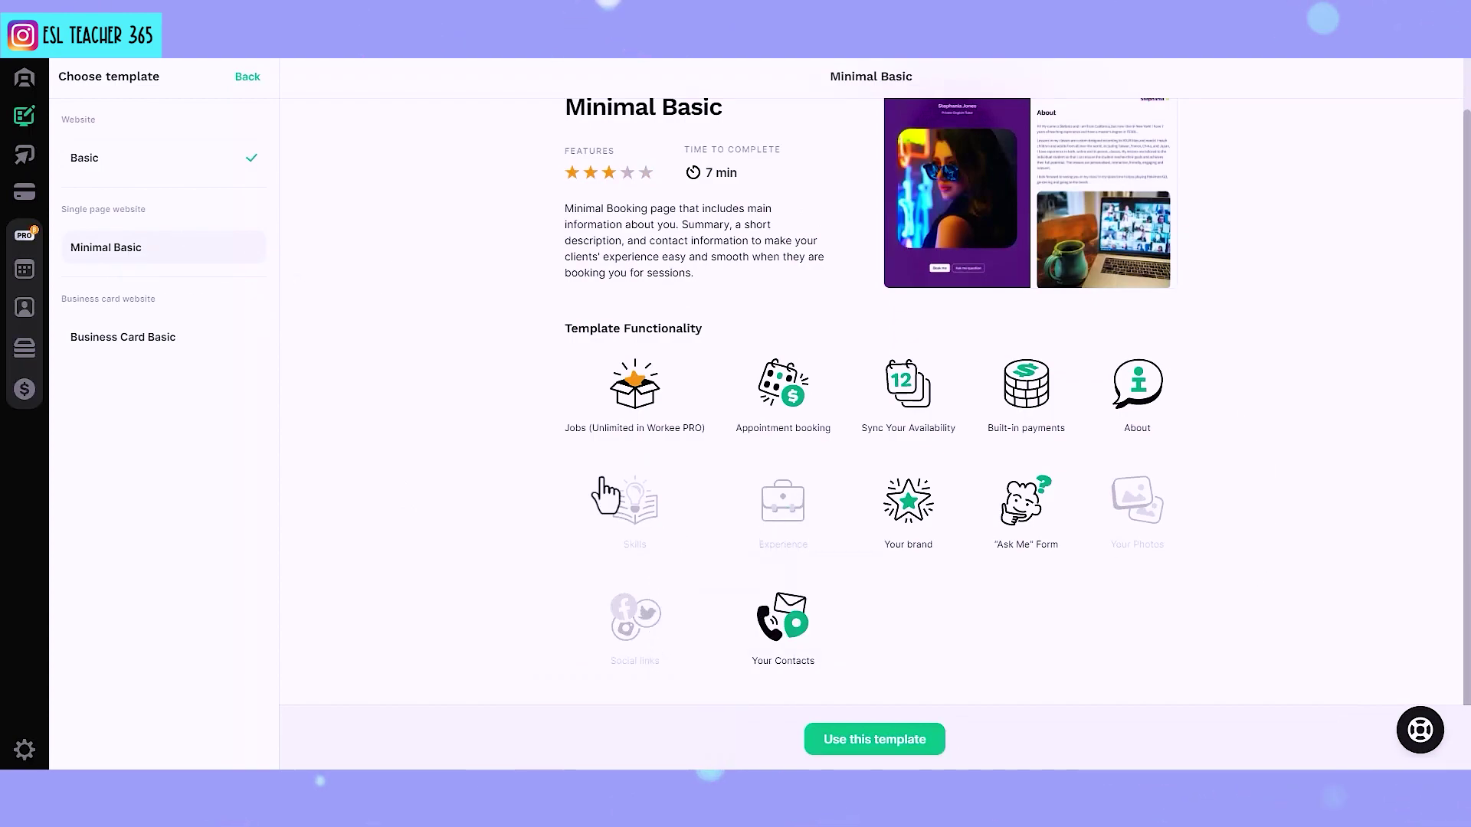
click(121, 345)
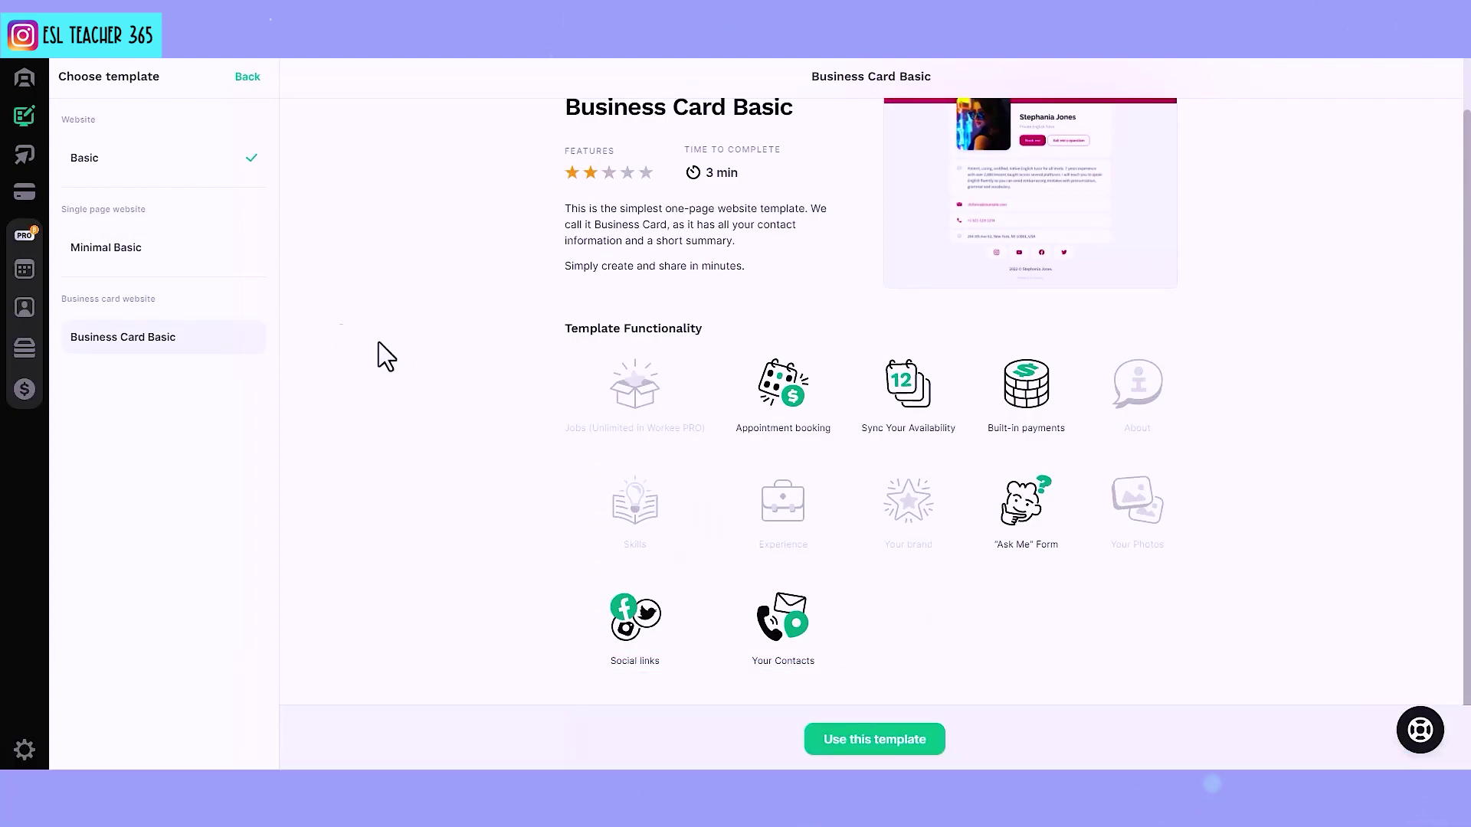
click(96, 167)
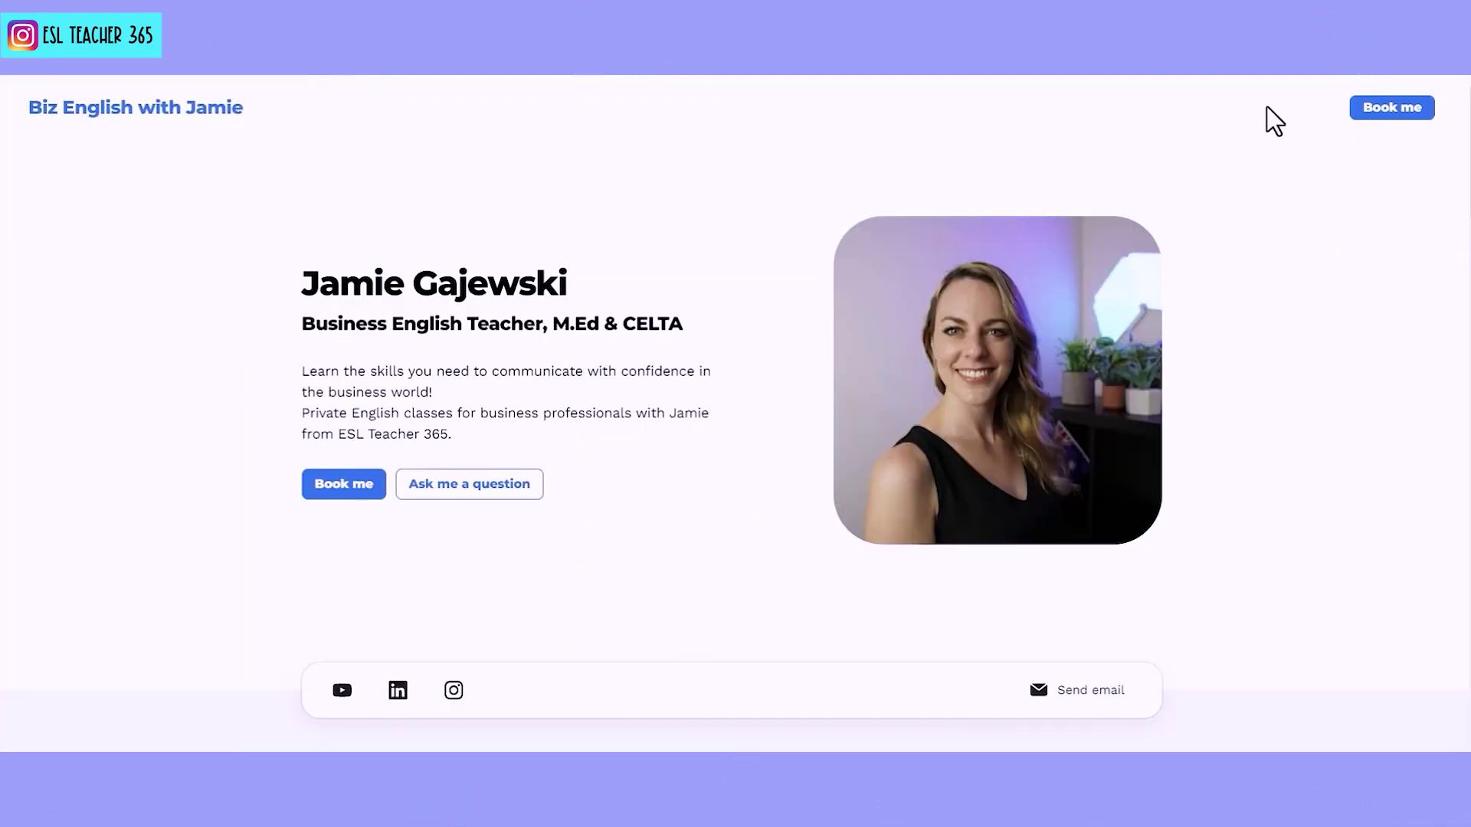
- Review the finished teaching website from the teacher introduction through services, qualifications and experience to the contact footer
scroll(1268, 108, down, 5)
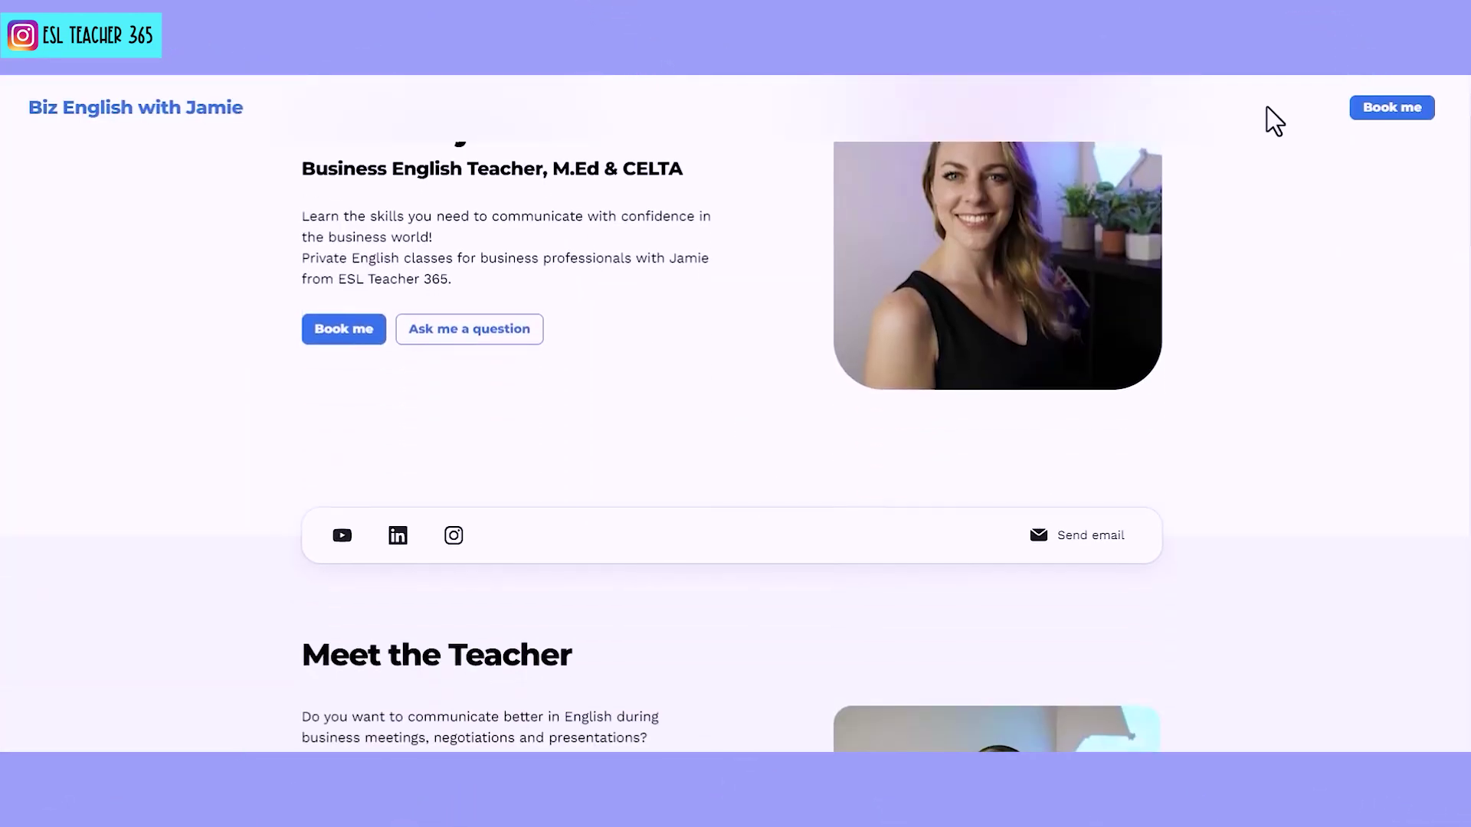
scroll(1268, 108, down, 5)
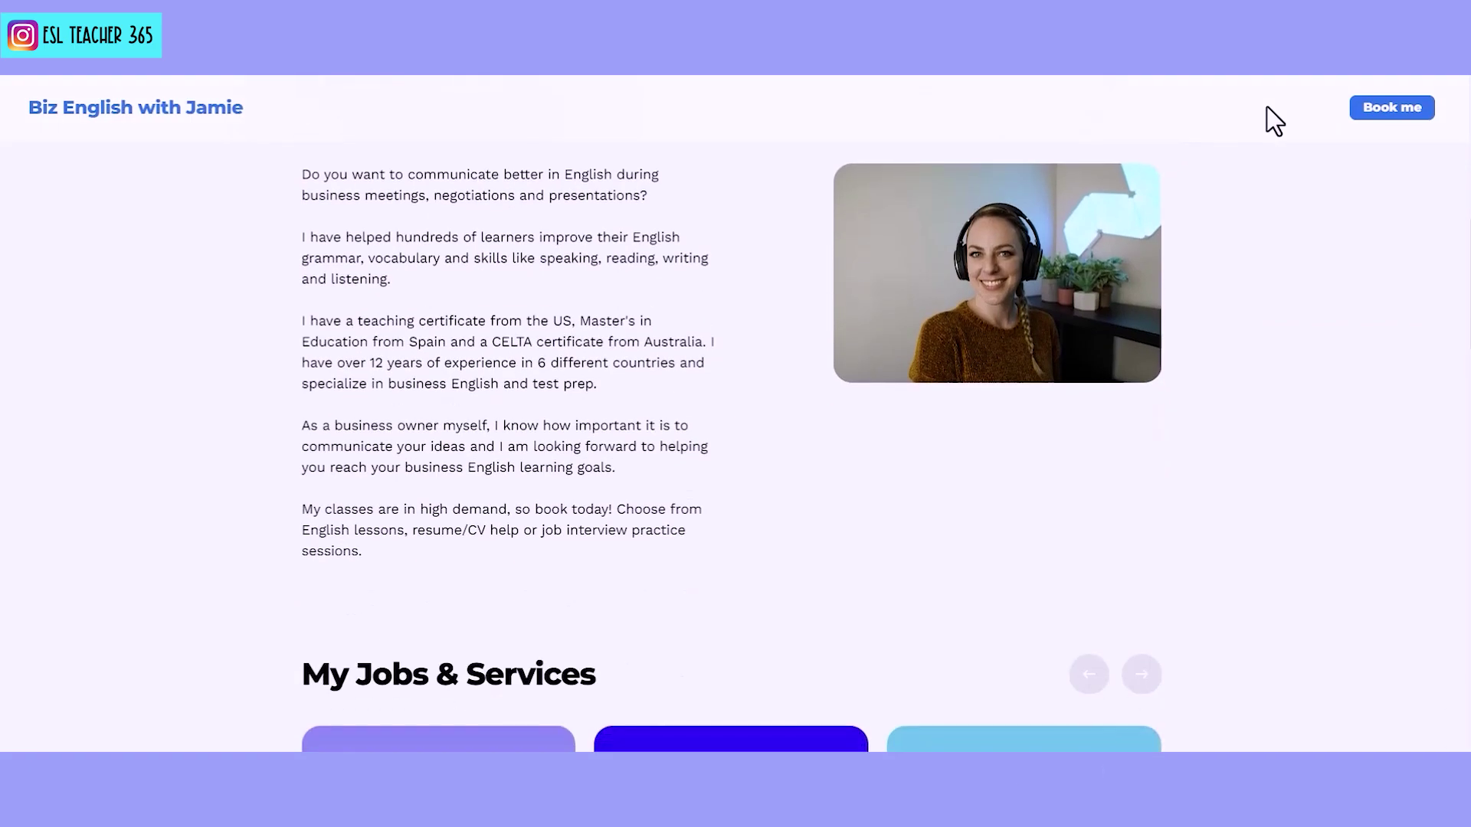
scroll(1267, 108, down, 4)
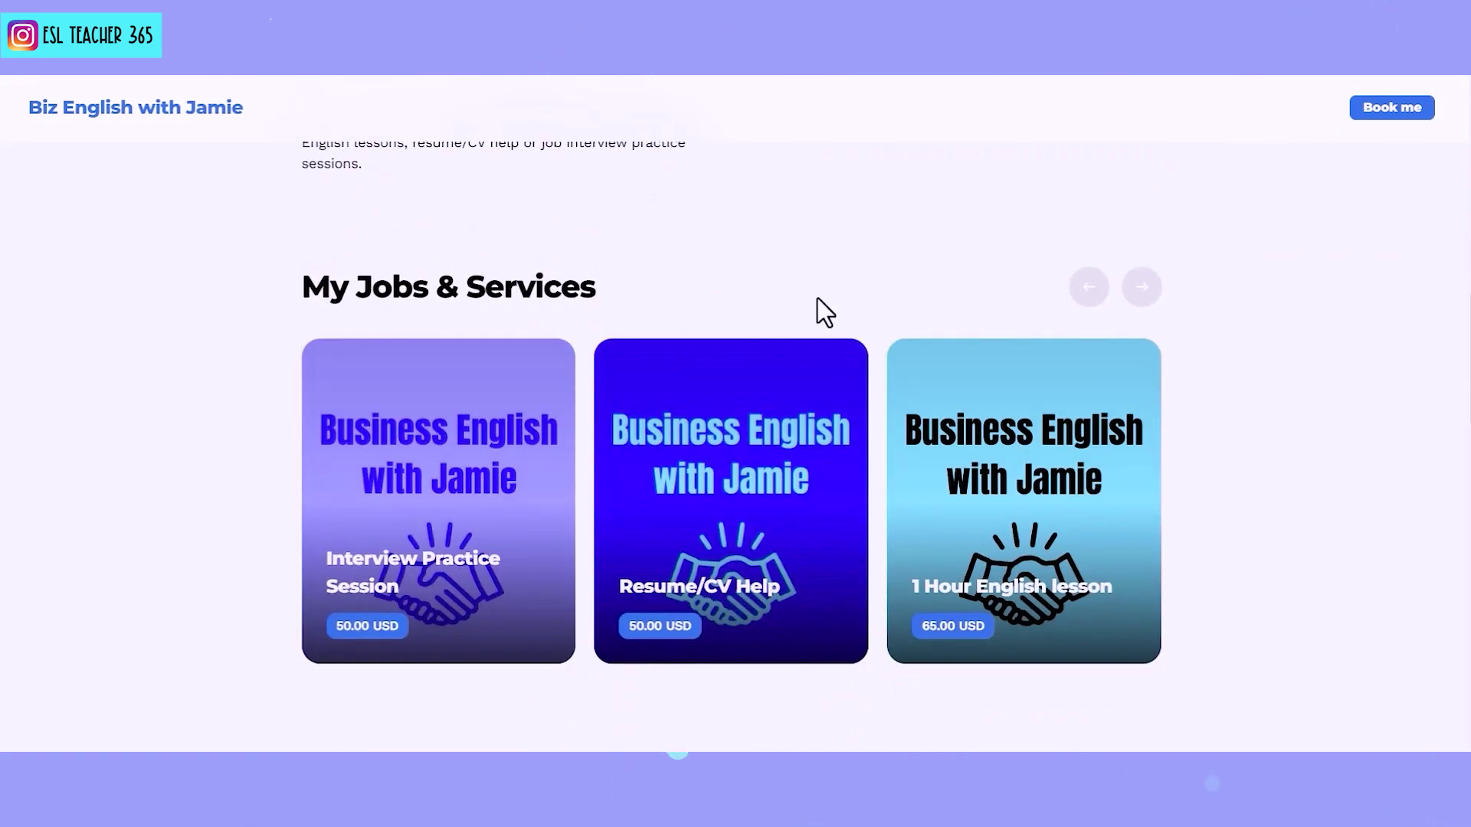
mouse_move(427, 436)
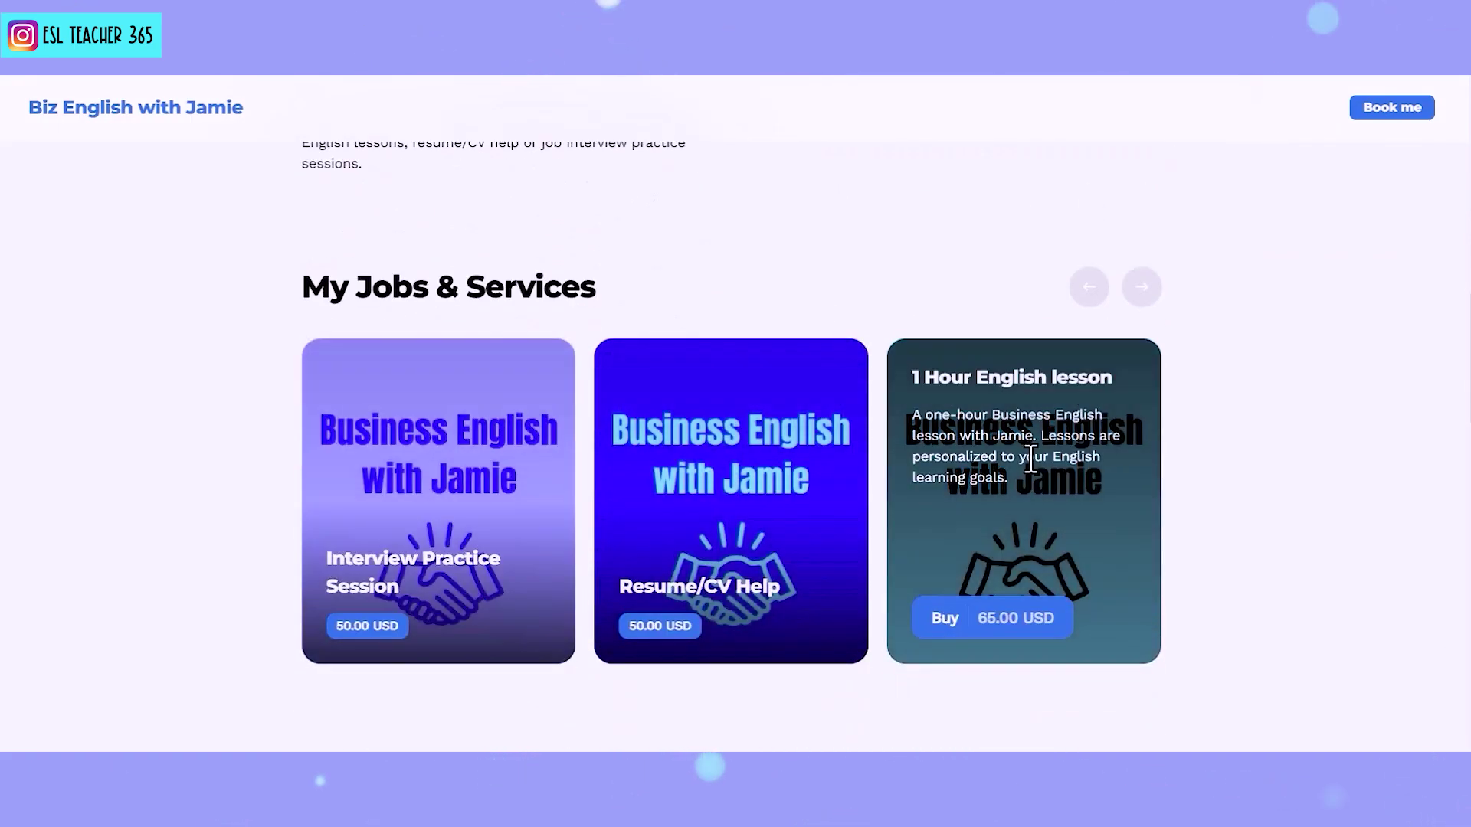
scroll(1409, 381, down, 5)
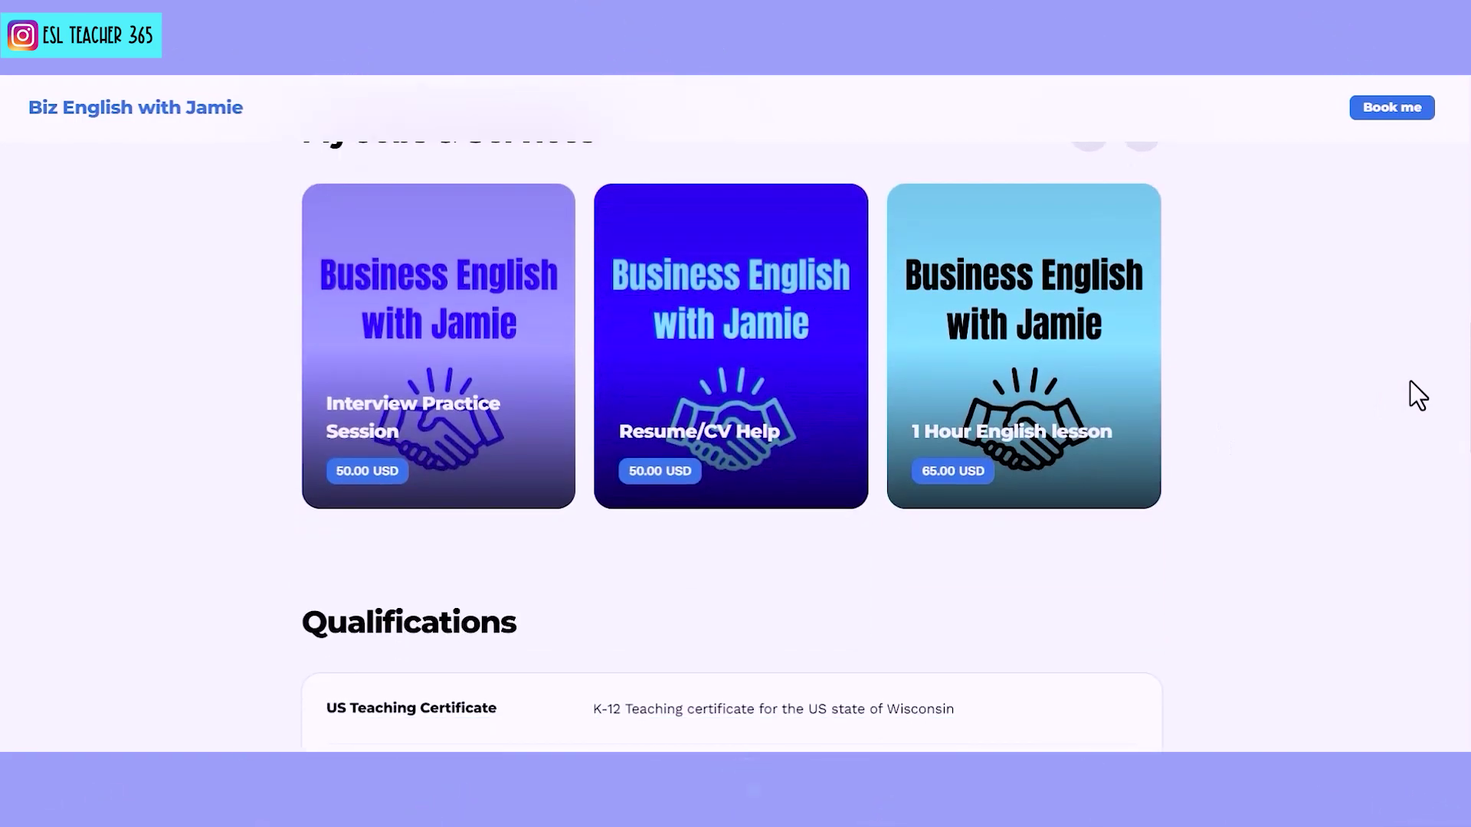
scroll(1410, 381, down, 3)
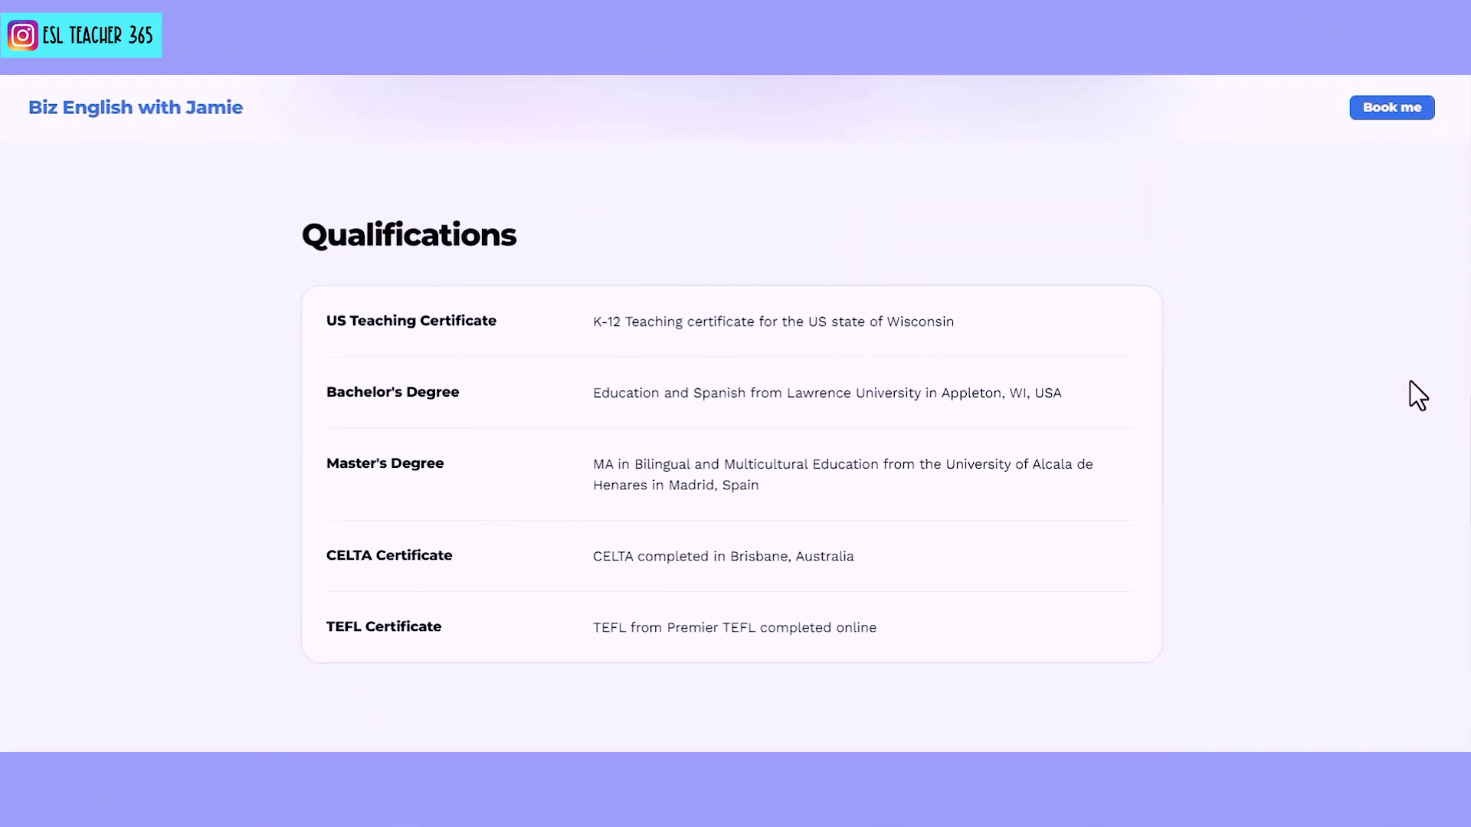
scroll(1409, 382, down, 4)
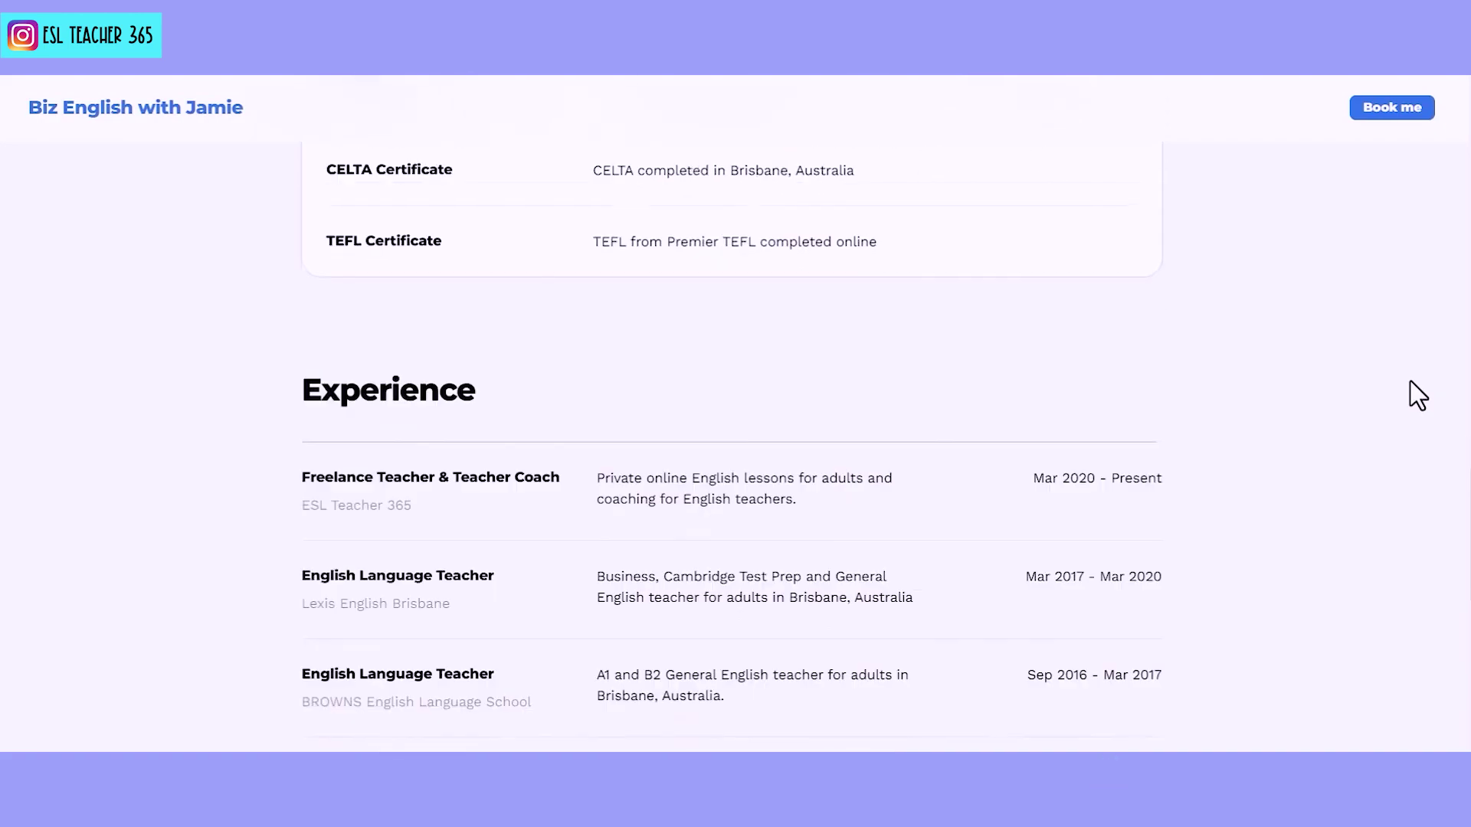
scroll(1410, 381, down, 4)
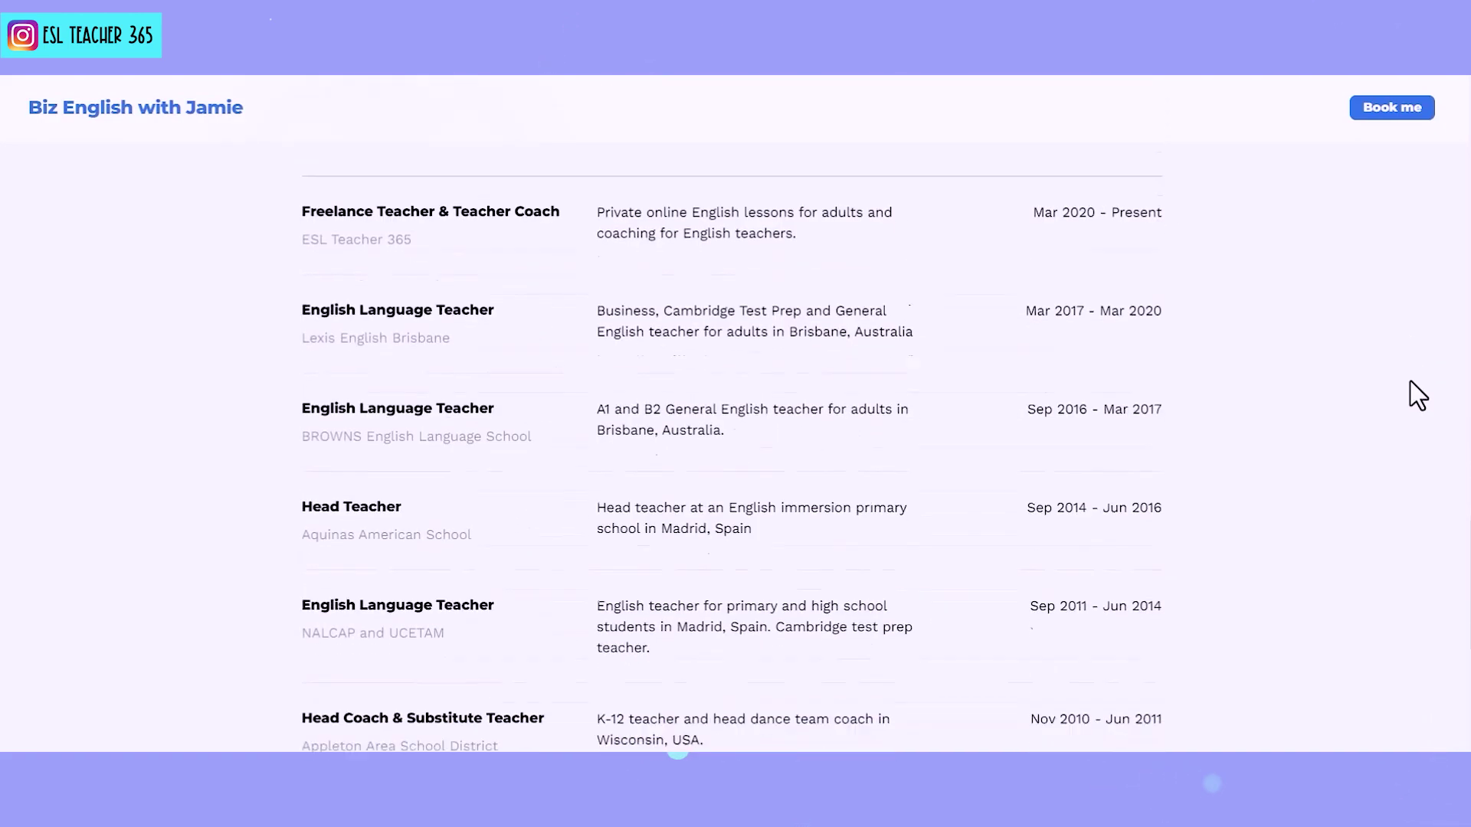
scroll(1410, 382, down, 5)
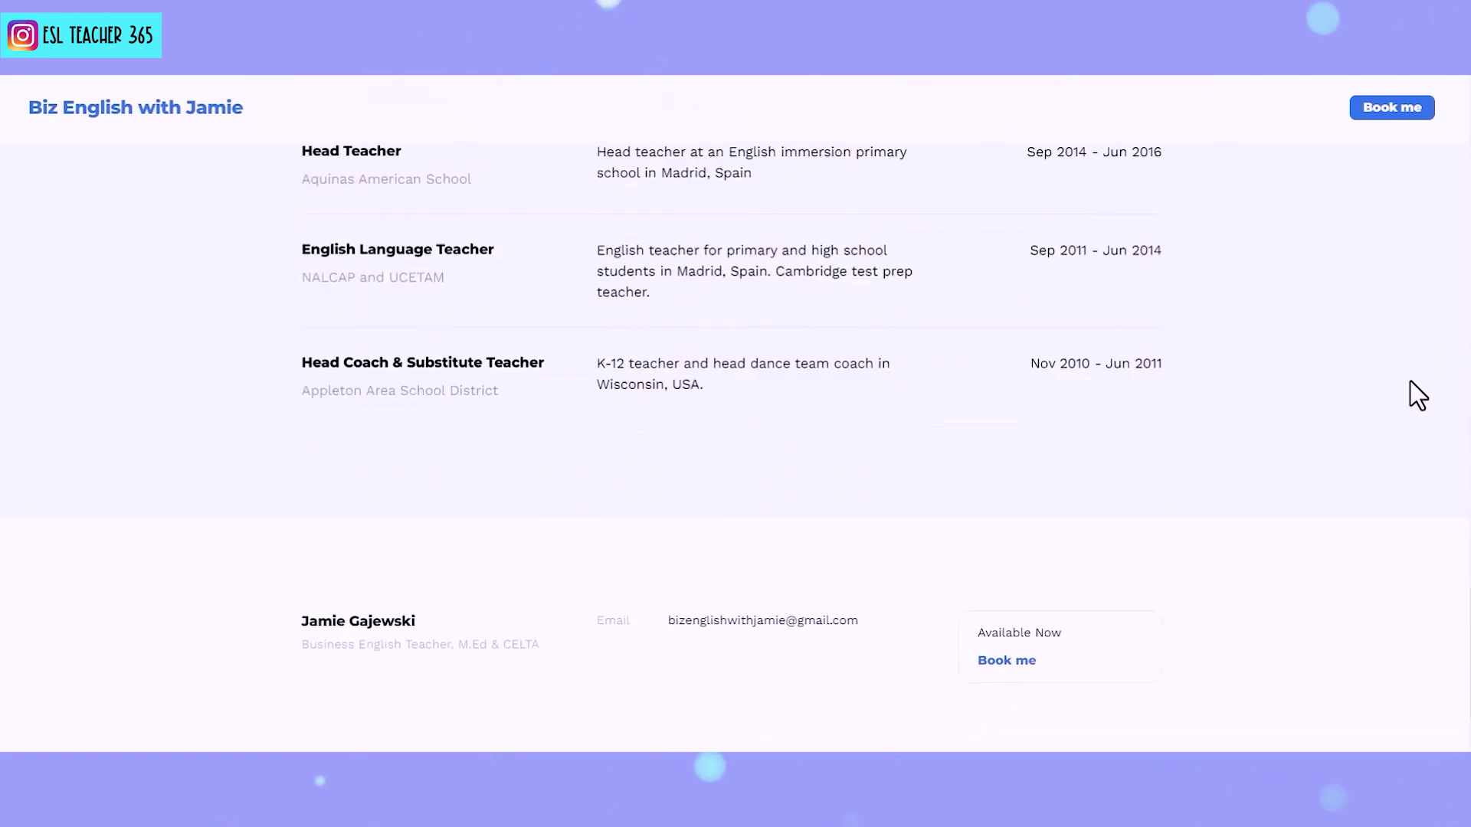
- Start booking a Job Interview Practice appointment for Monday, 23 January at 02:45 pm
click(996, 536)
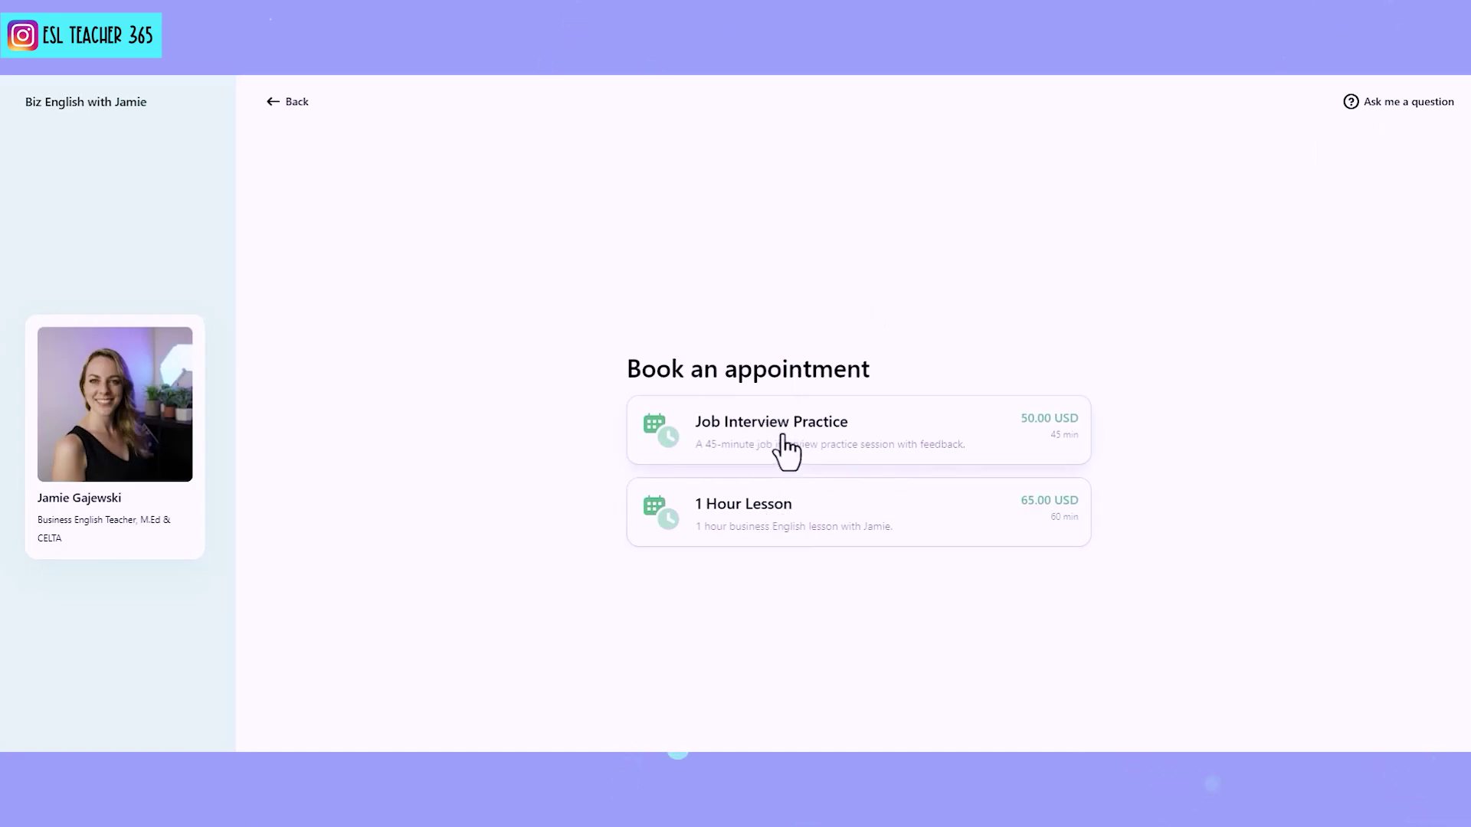
click(812, 429)
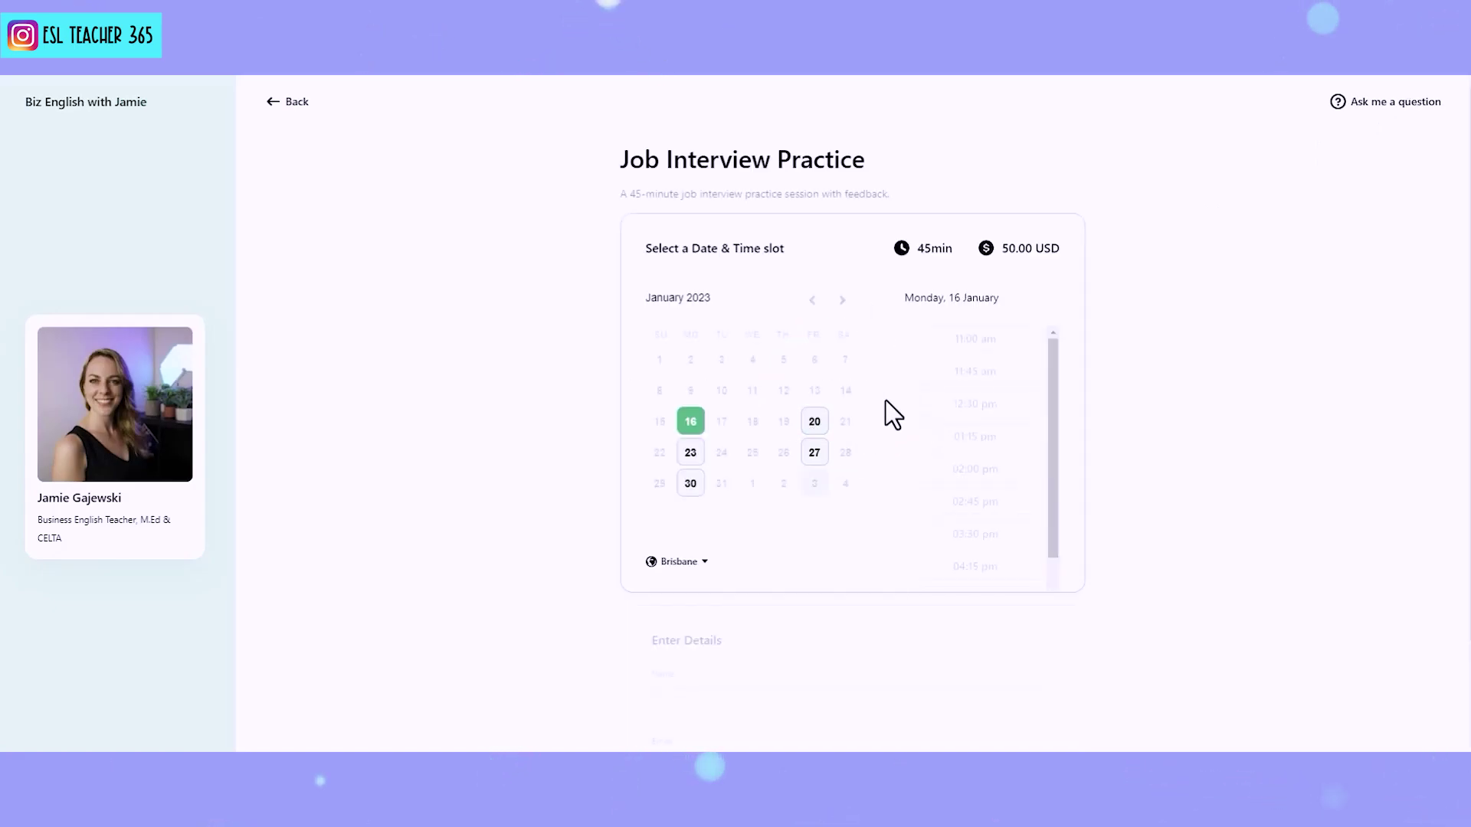
click(692, 455)
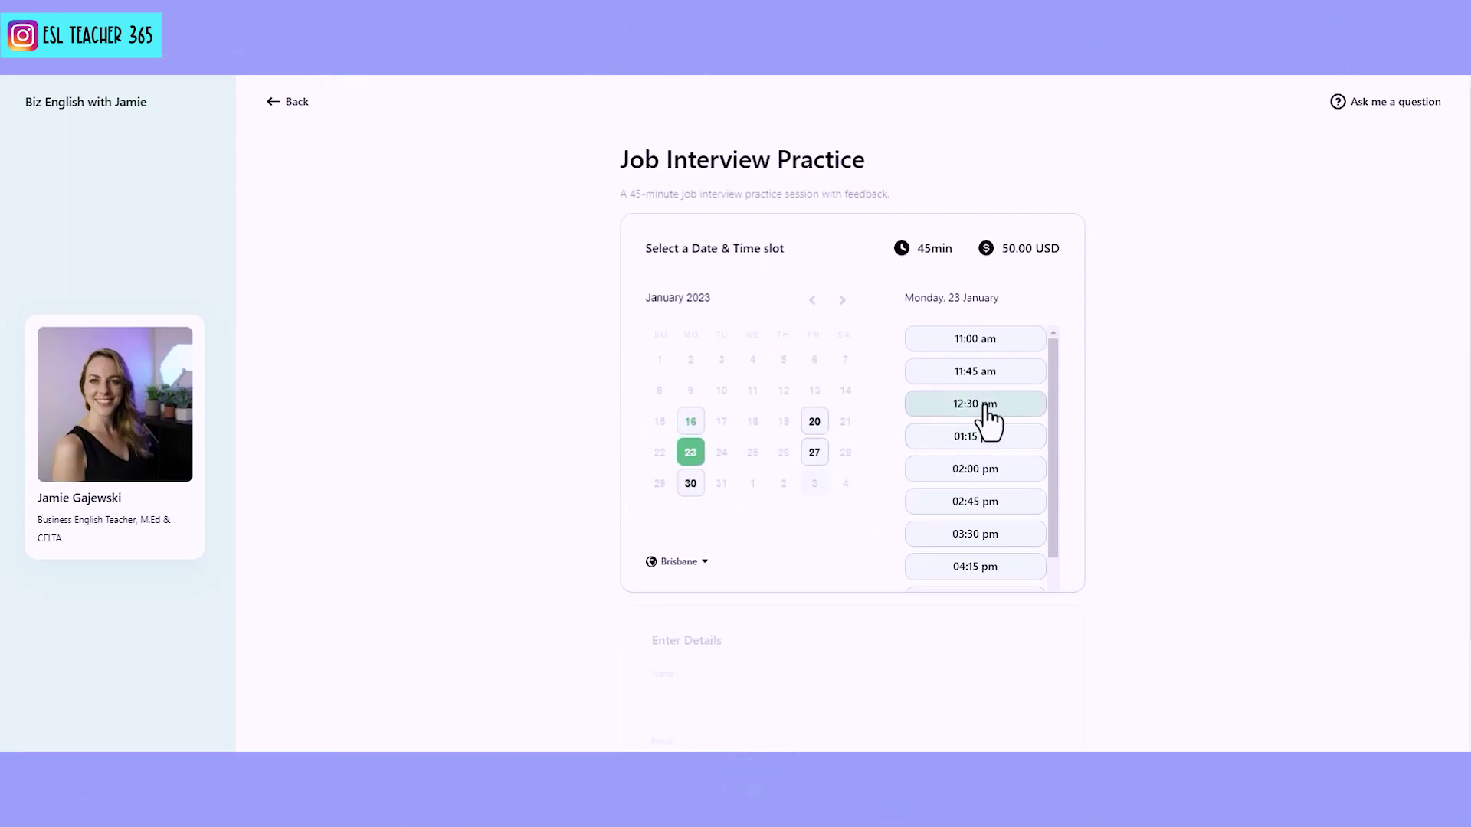
click(986, 512)
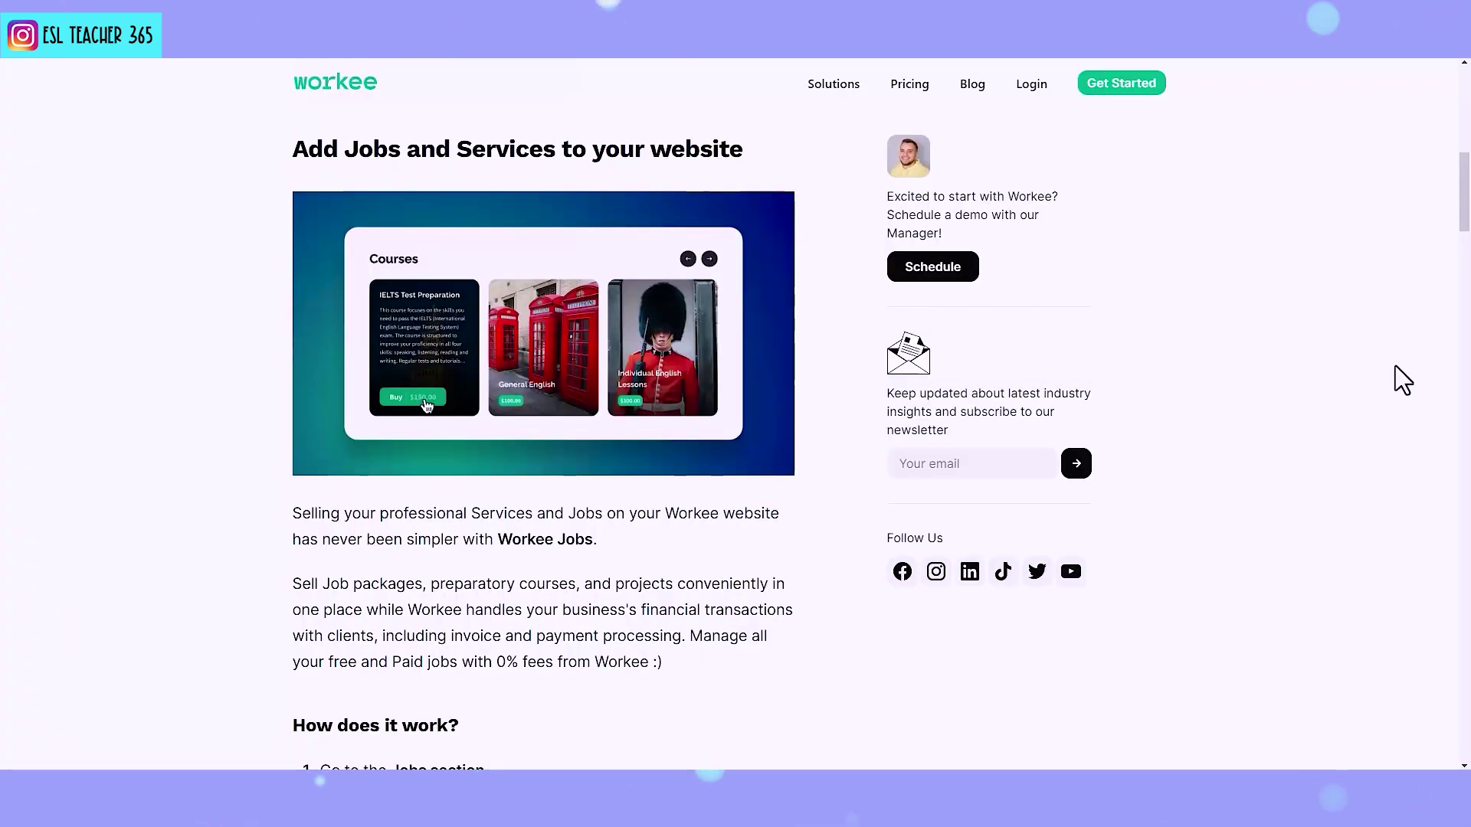
- Read the Workee Jobs article from adding jobs and services through the Smart Board and time tracking to attaching files to job orders
scroll(1395, 365, down, 4)
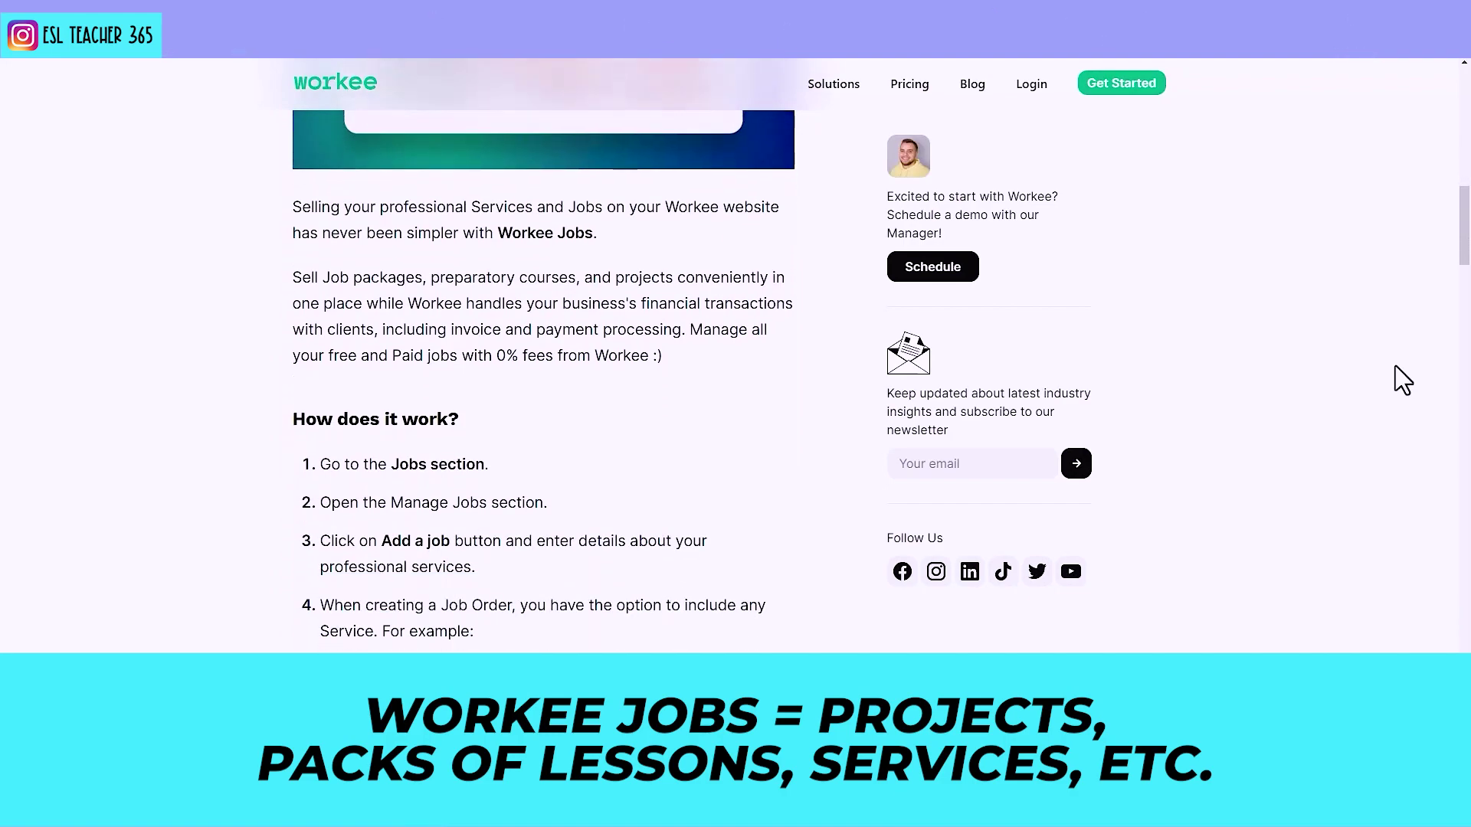
scroll(1394, 365, down, 4)
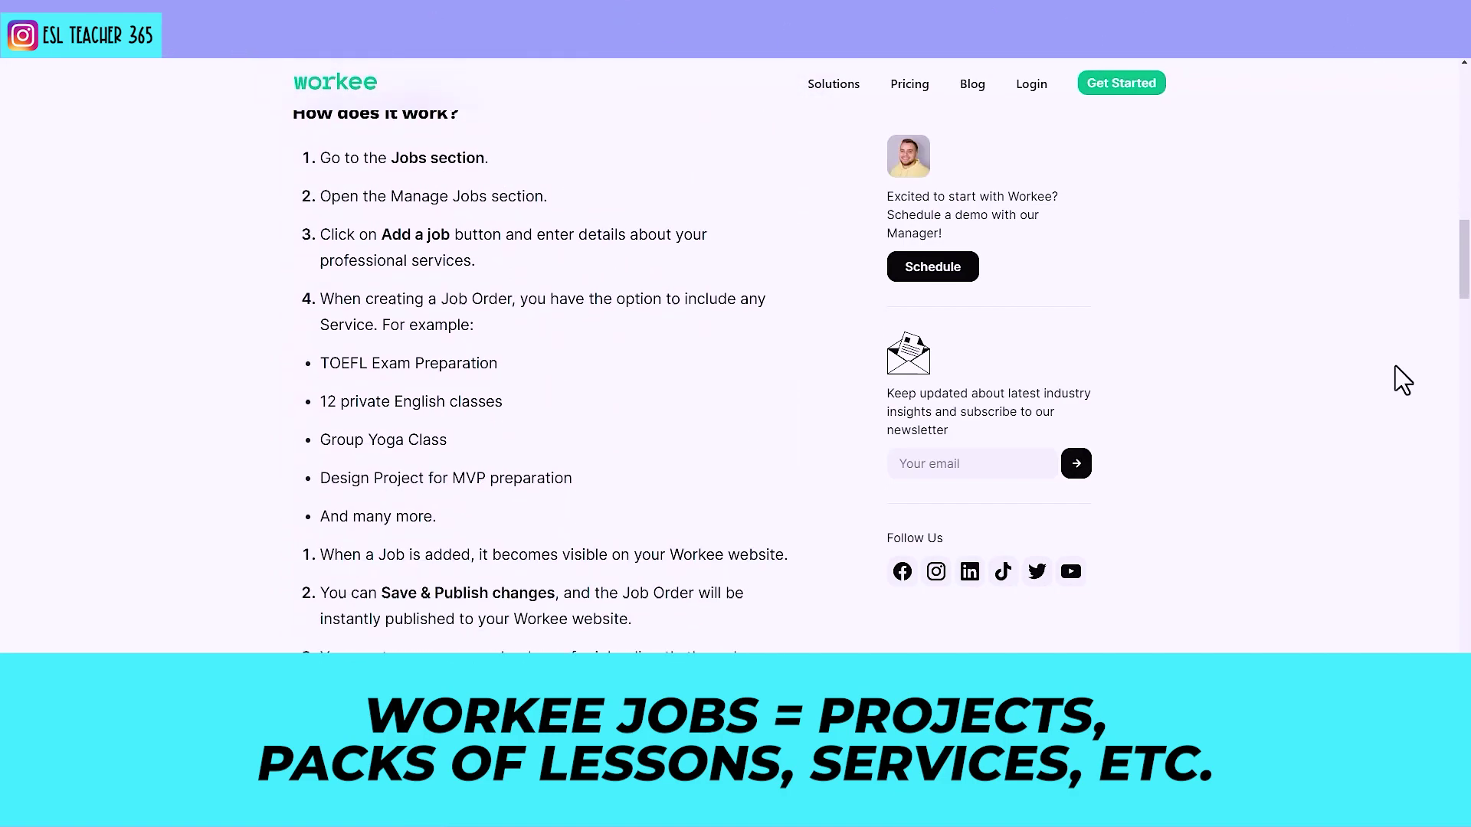
scroll(1395, 365, down, 2)
scroll(1395, 365, down, 4)
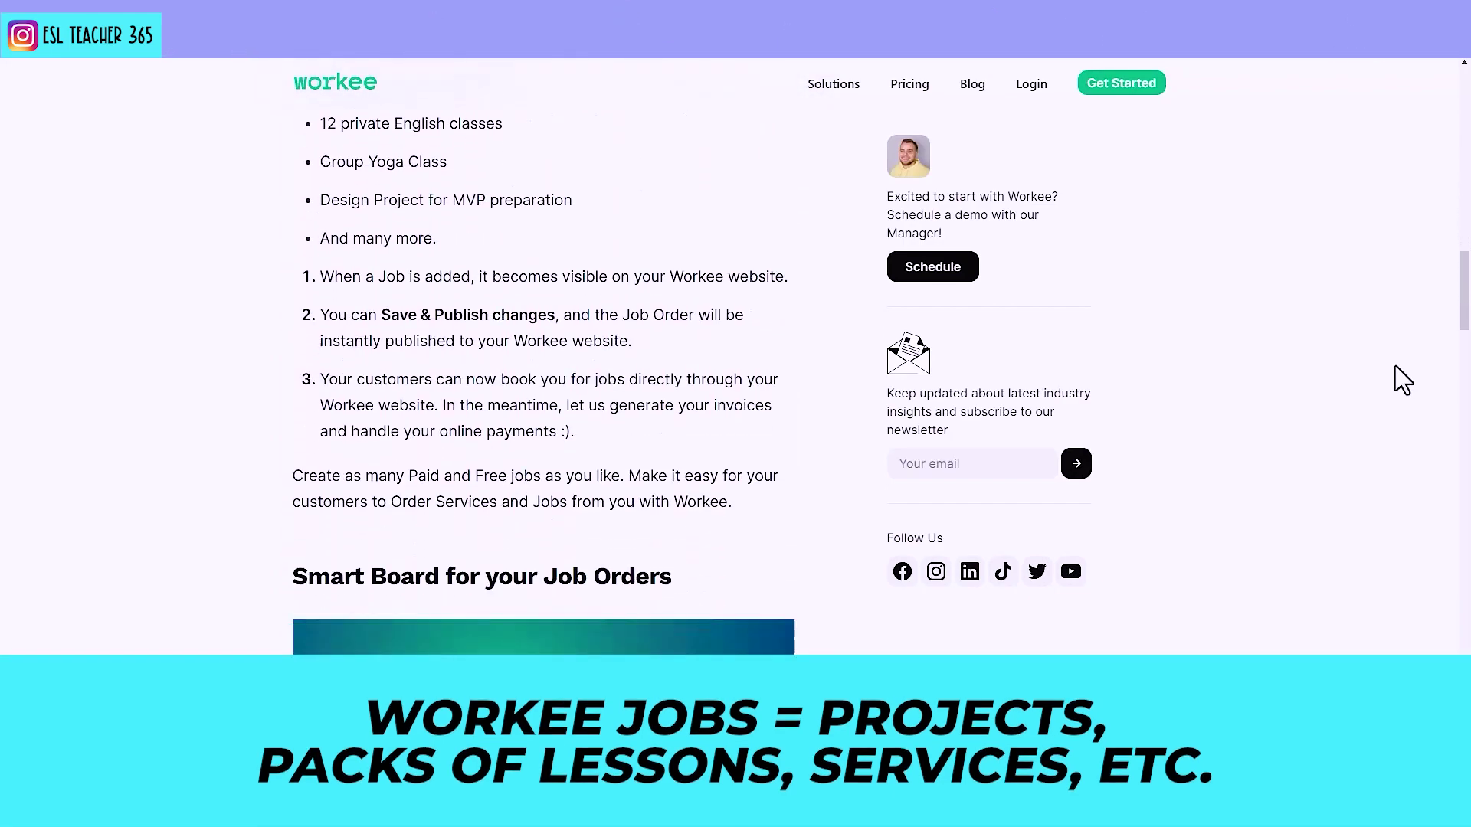
scroll(1394, 366, down, 2)
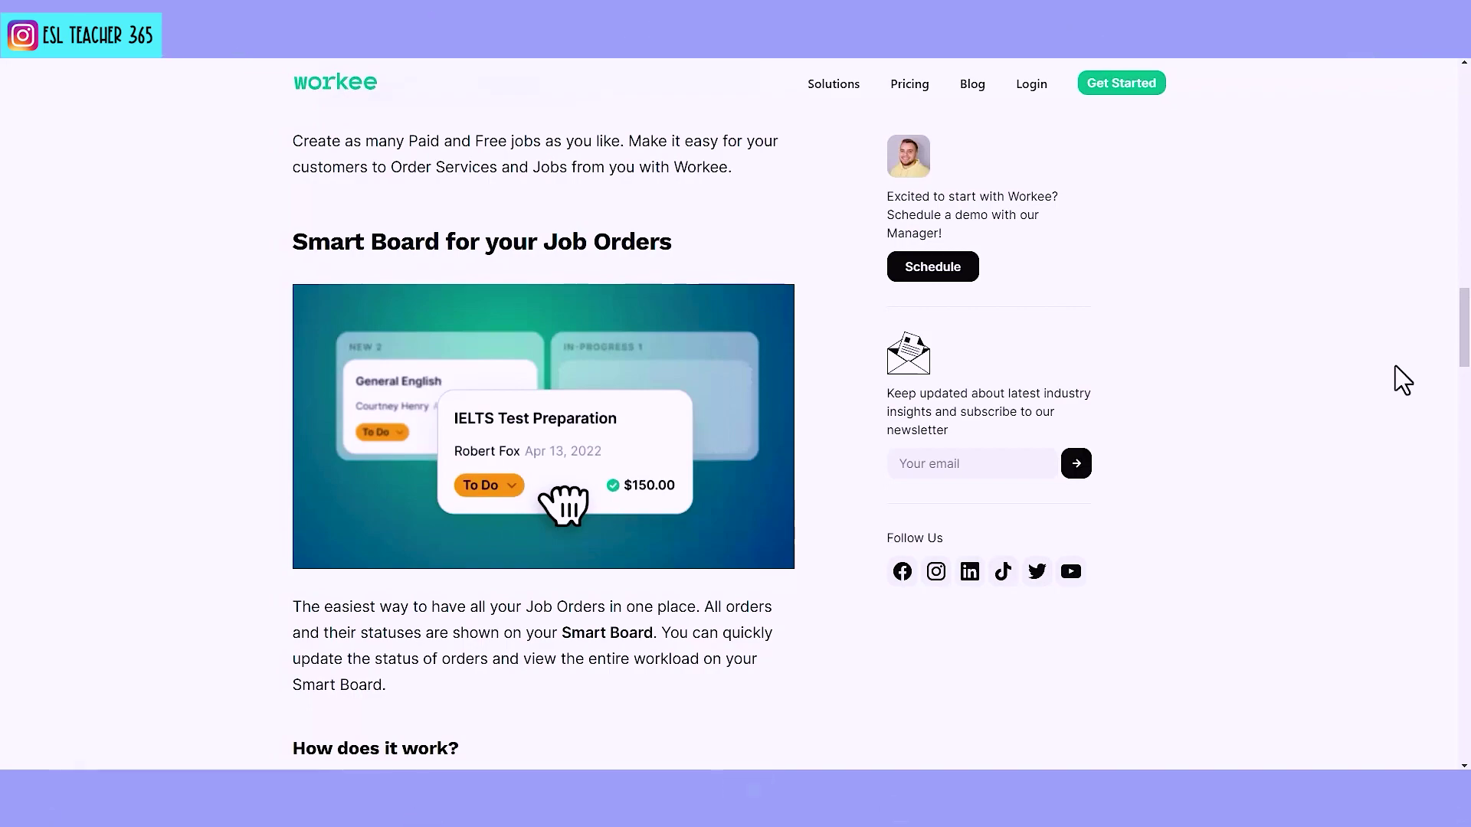
scroll(1394, 365, down, 2)
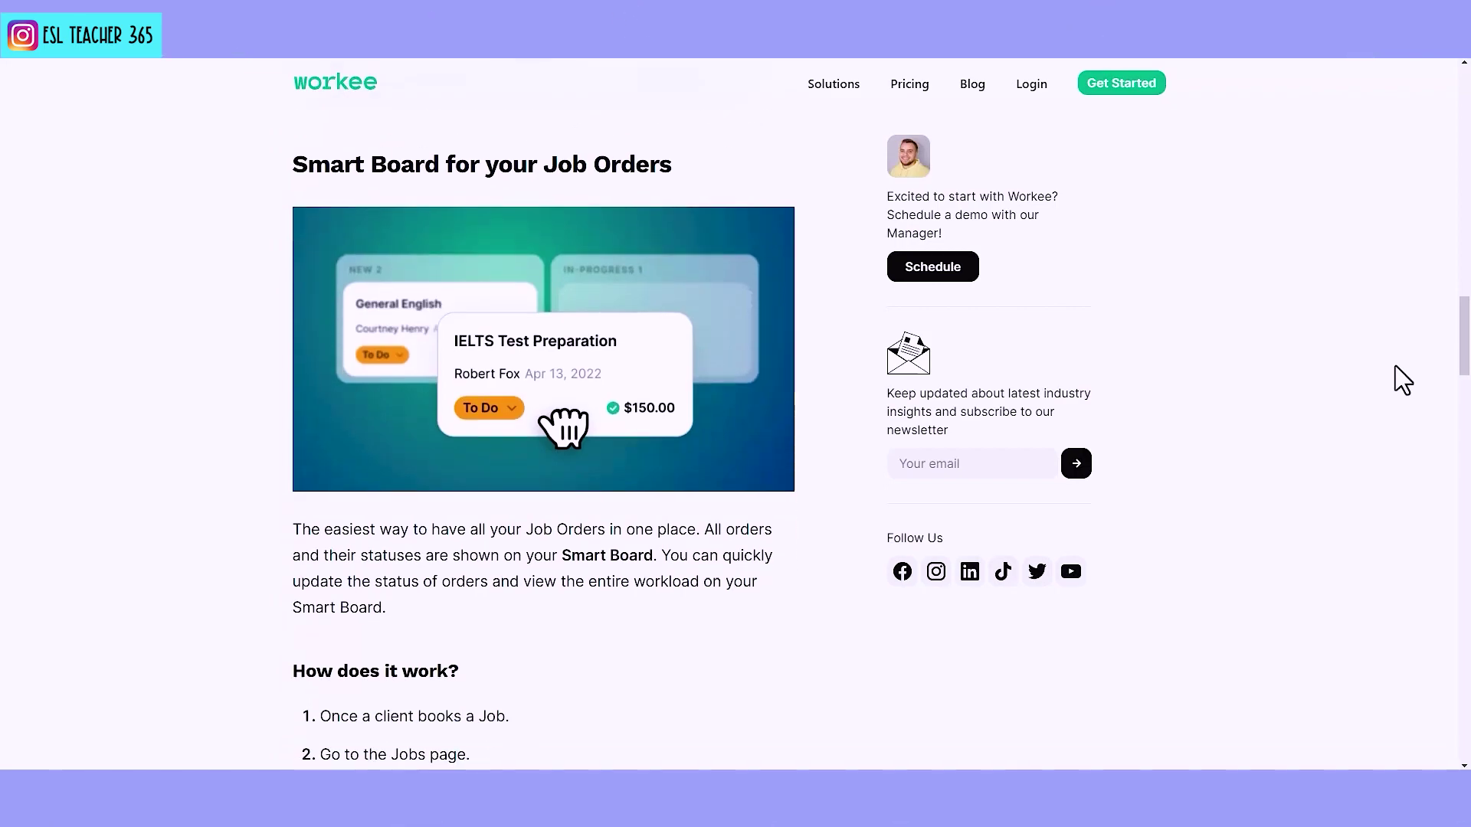
scroll(1395, 365, down, 1)
scroll(1395, 366, down, 2)
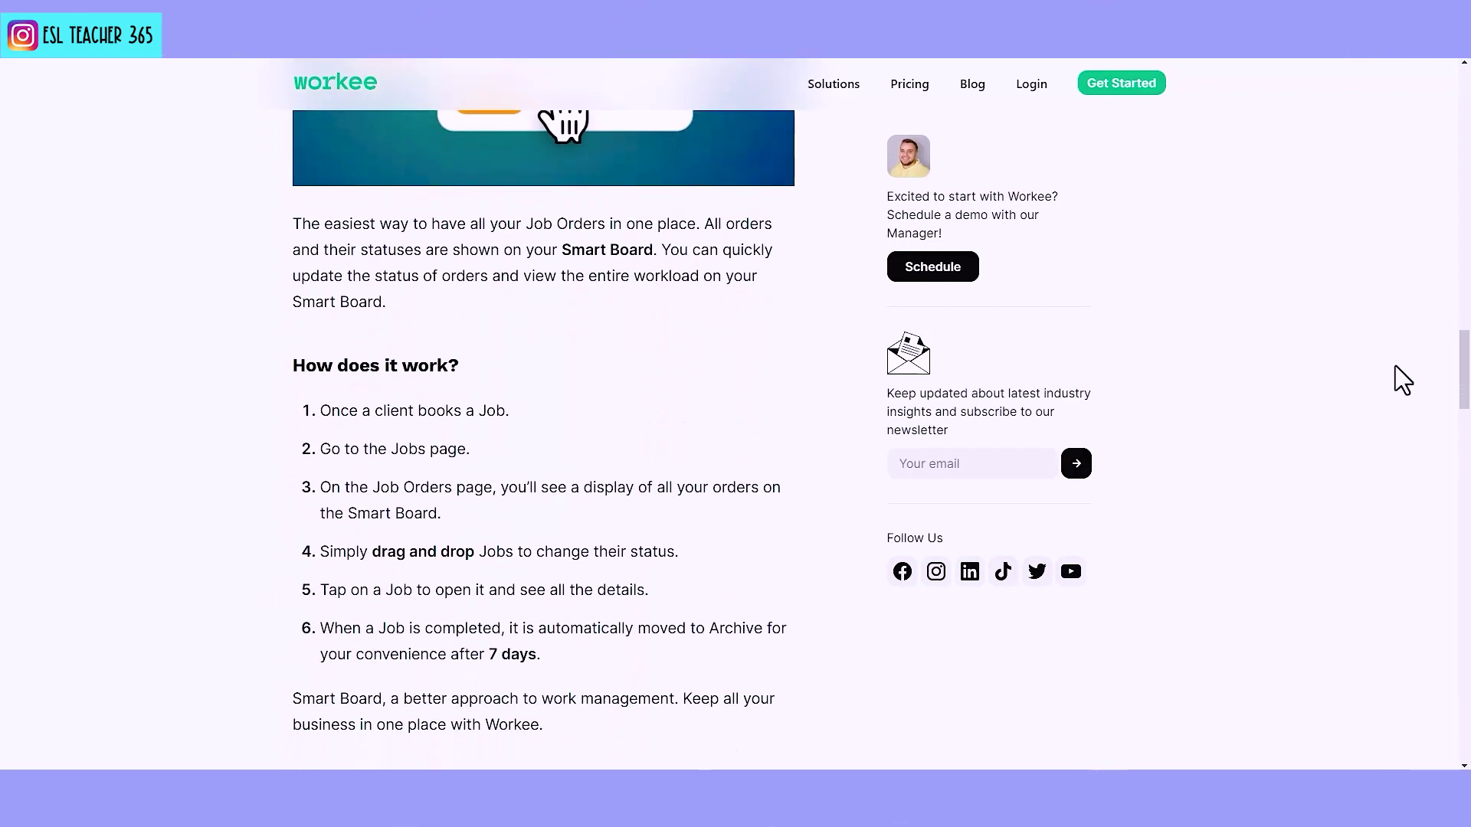
scroll(1394, 366, down, 1)
scroll(1395, 366, down, 2)
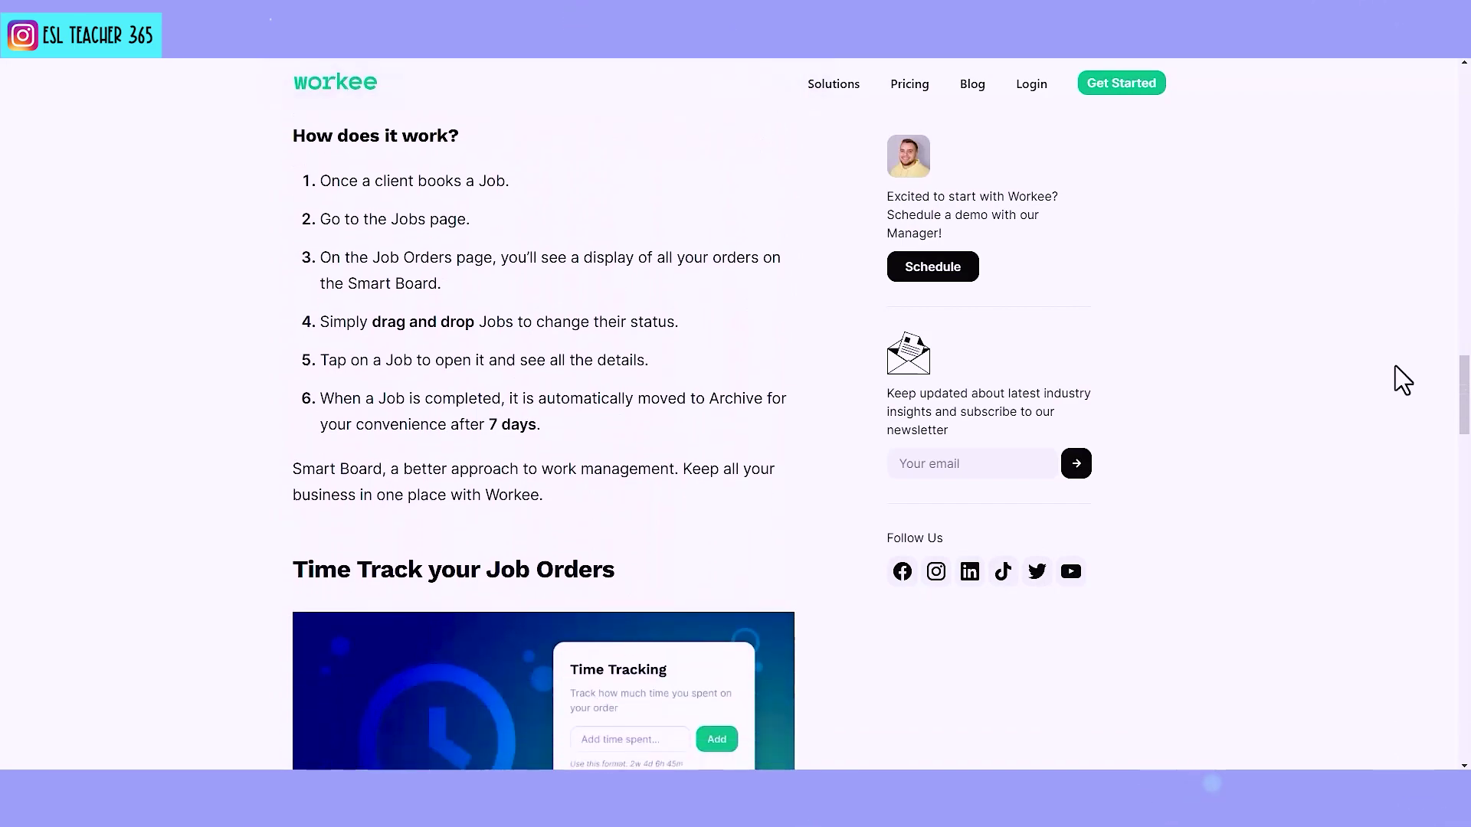
scroll(1395, 365, down, 3)
scroll(1395, 365, down, 1)
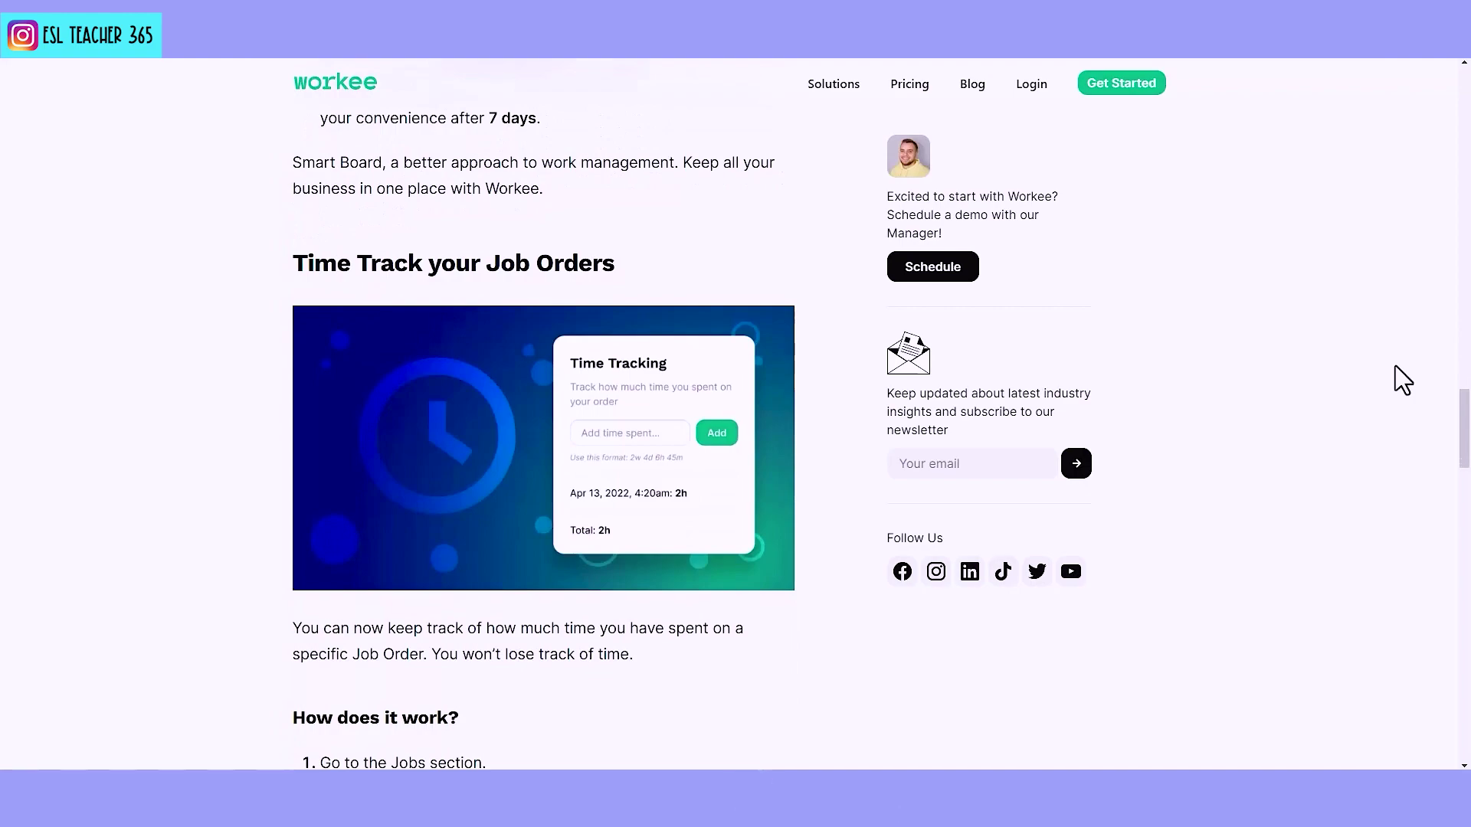
scroll(1395, 366, down, 7)
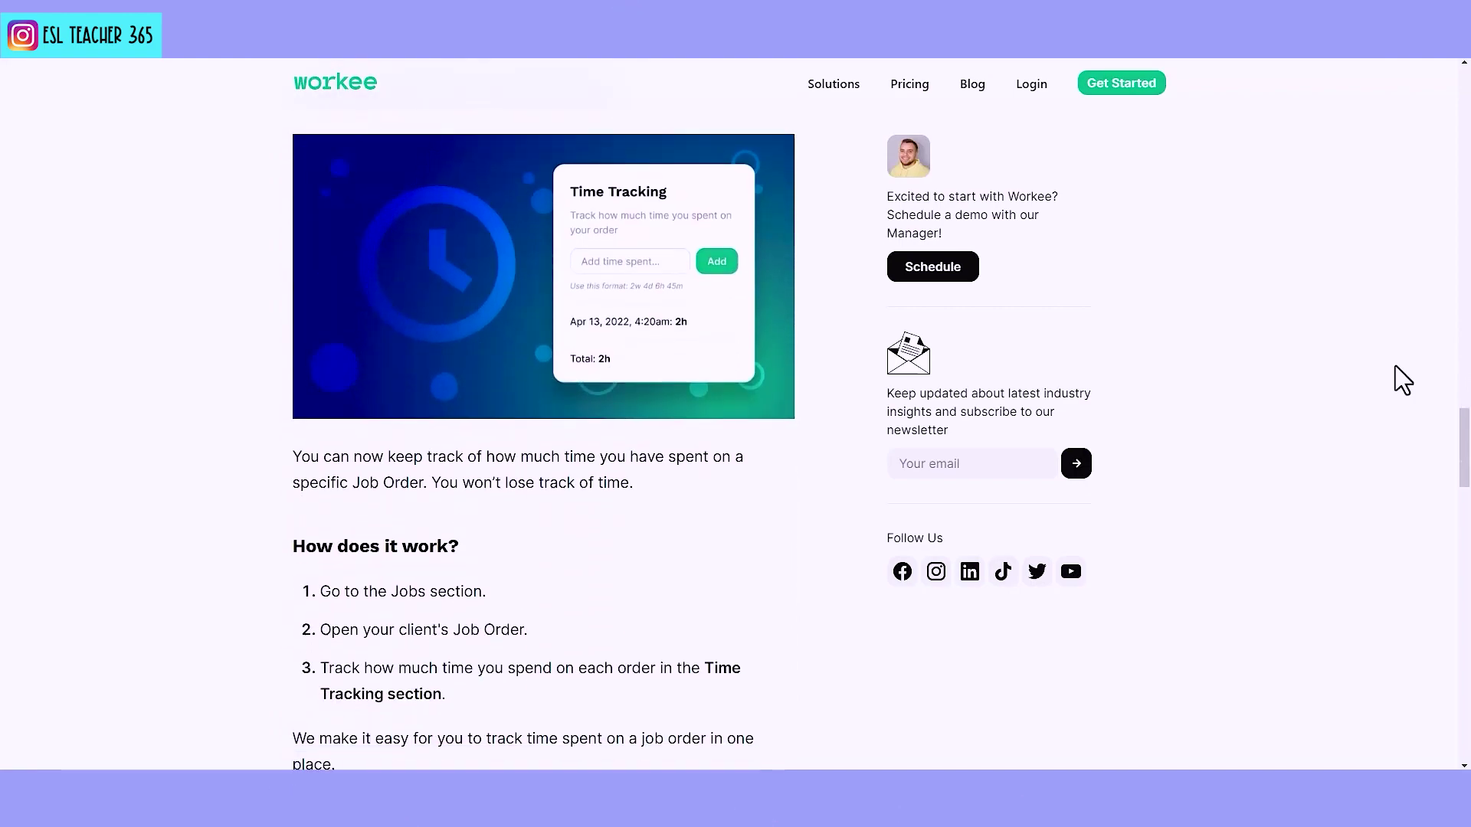
scroll(1395, 365, down, 3)
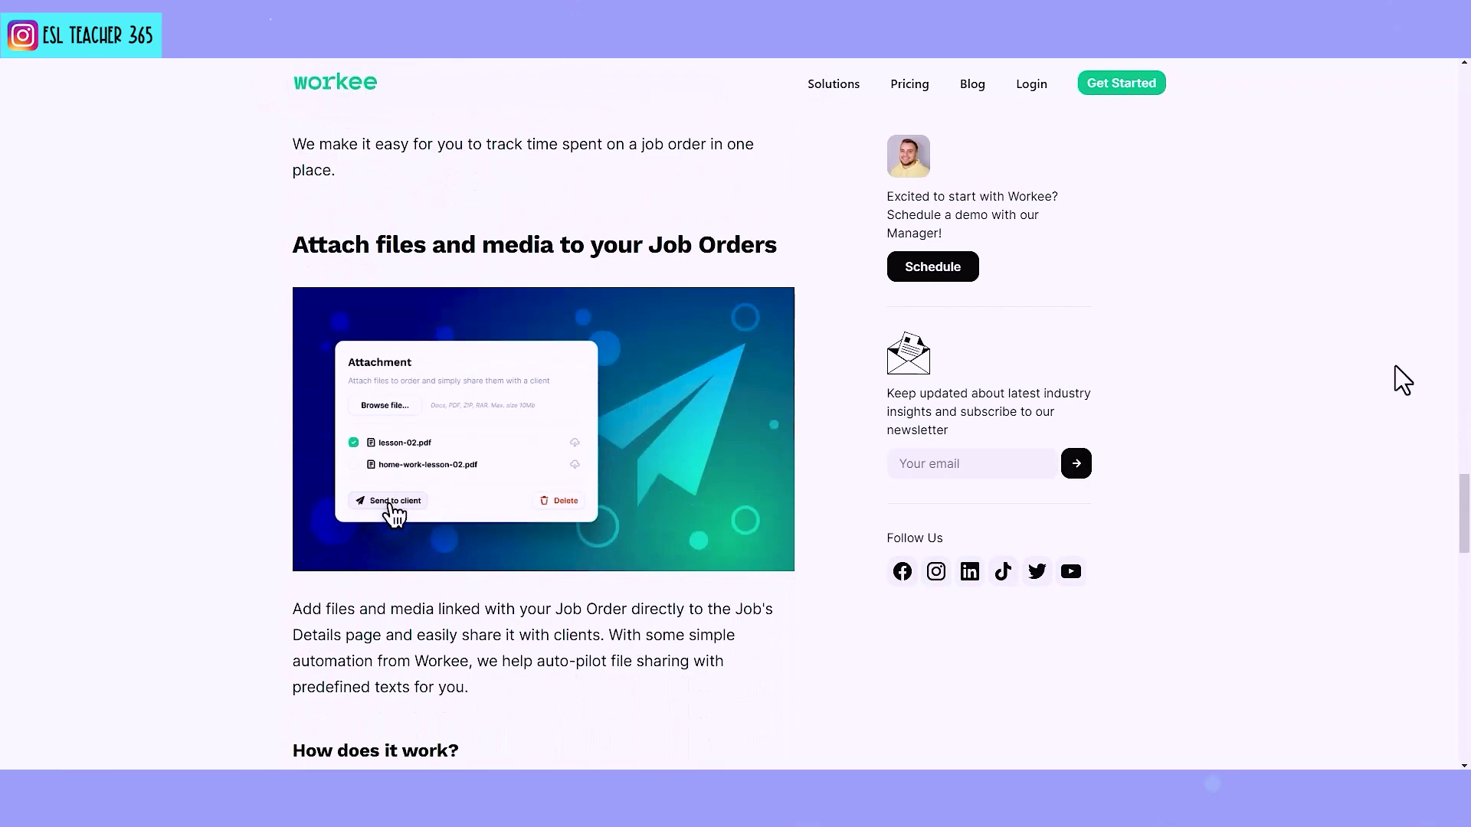
scroll(1395, 365, down, 3)
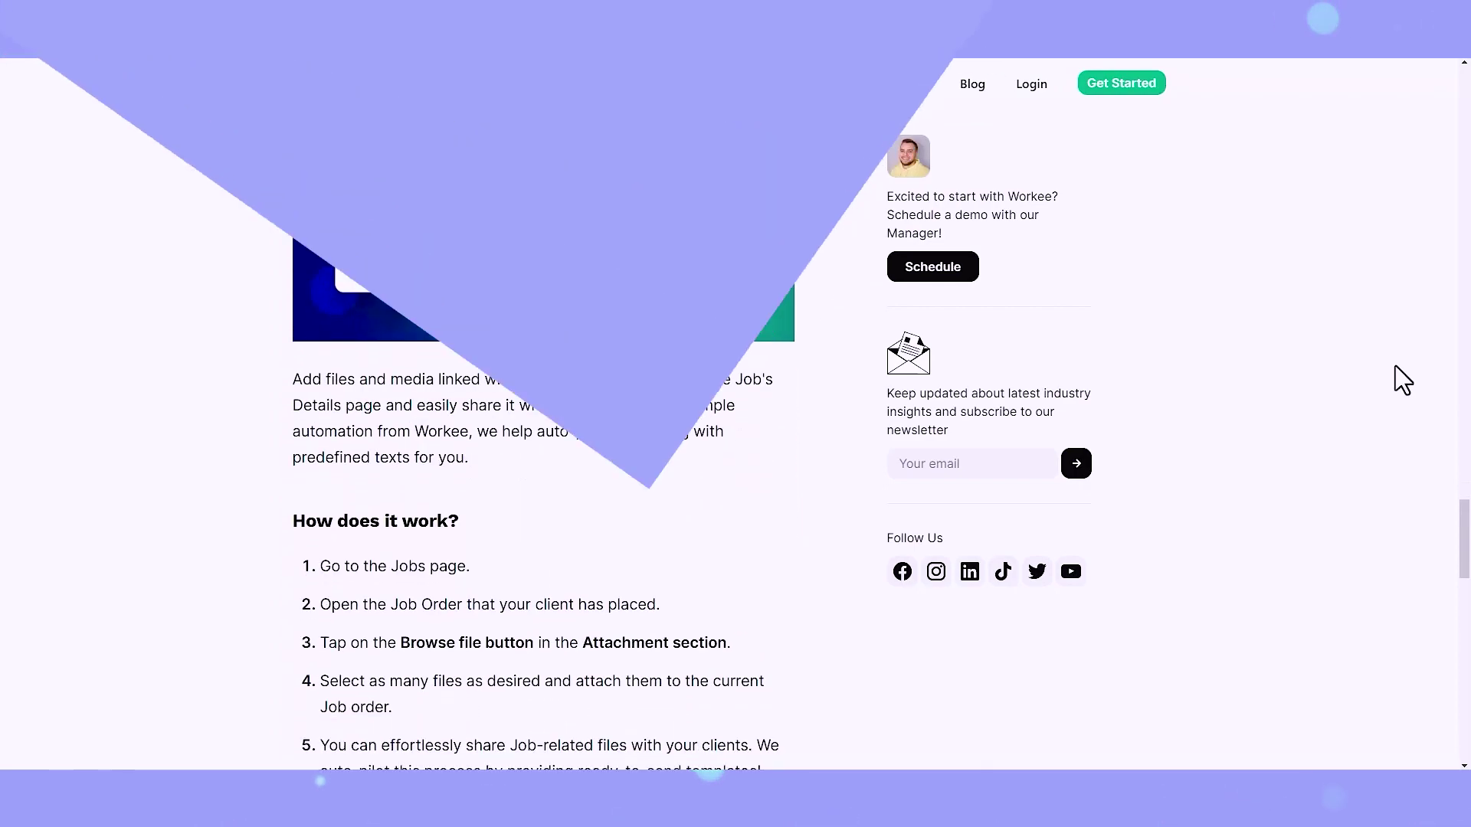